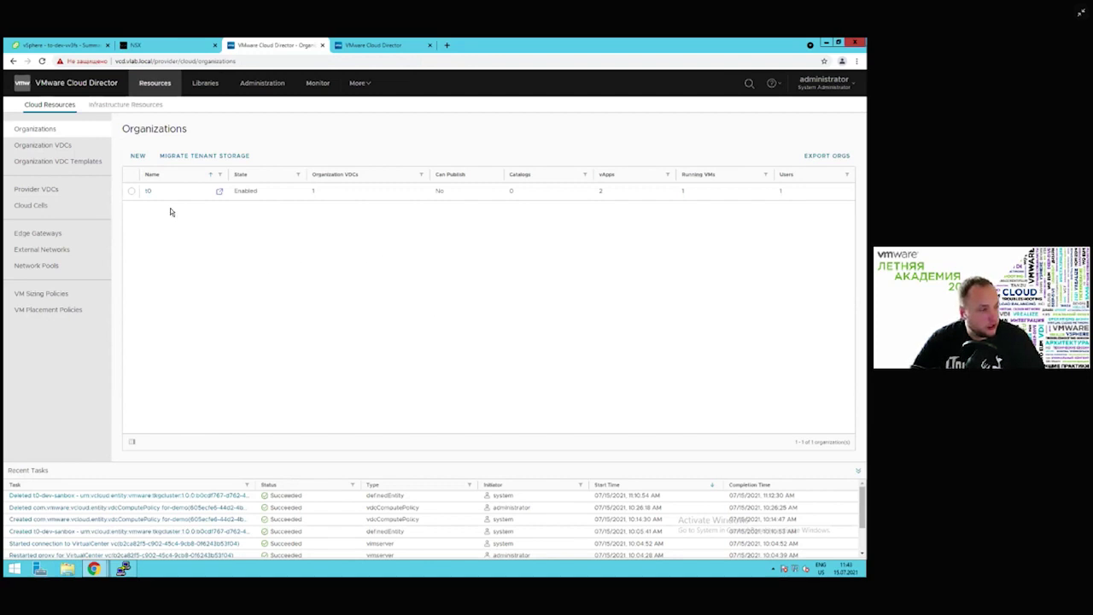
Check the installed VMware Cloud Director version in the product's About information, then close it
click(771, 83)
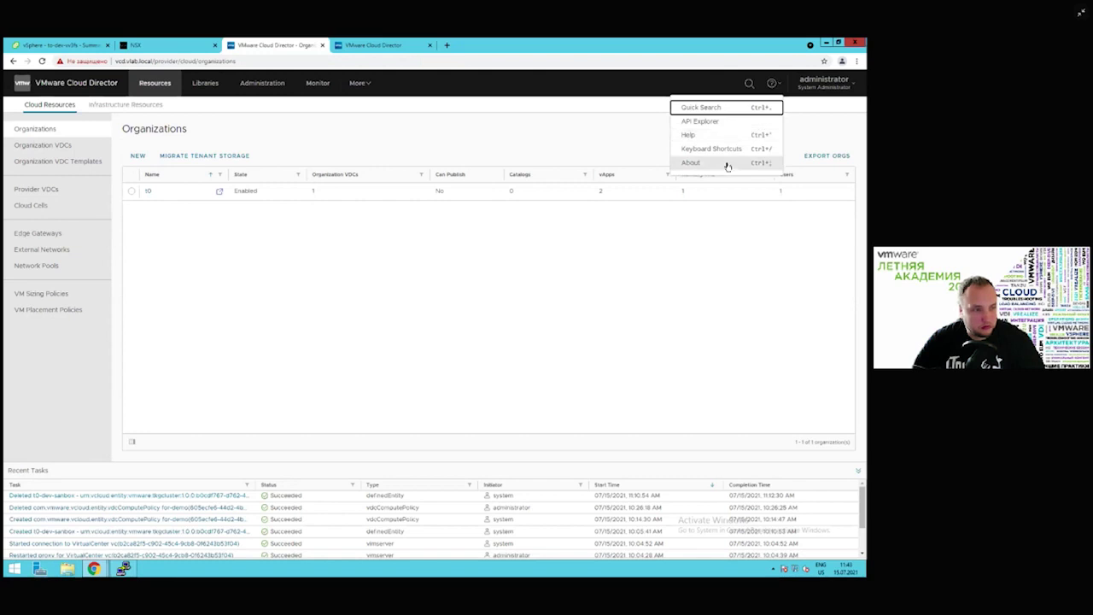
click(727, 164)
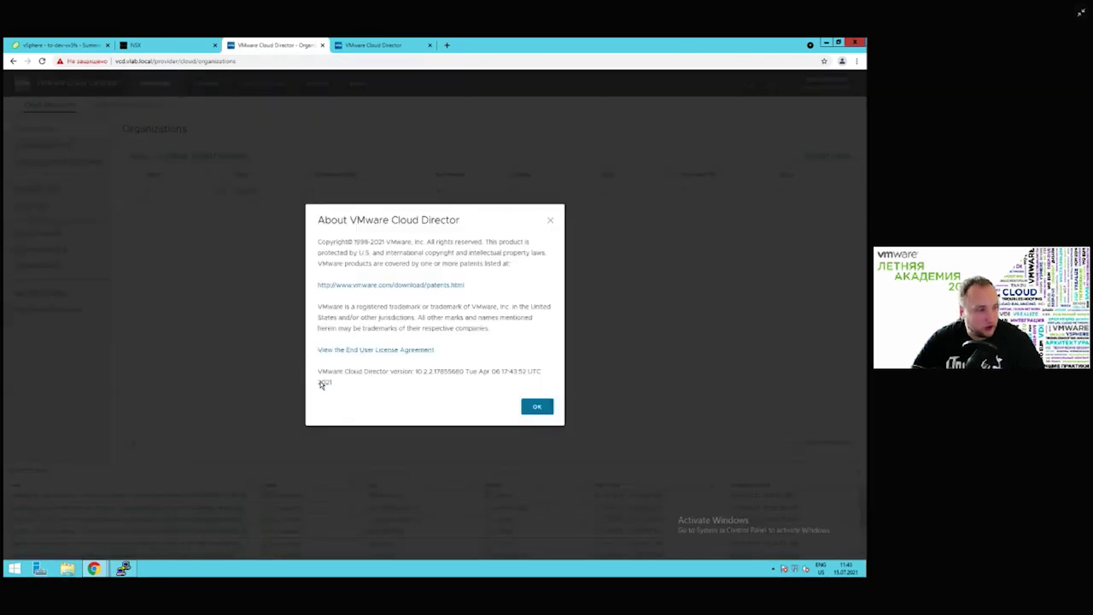
drag(340, 373, 464, 373)
click(537, 407)
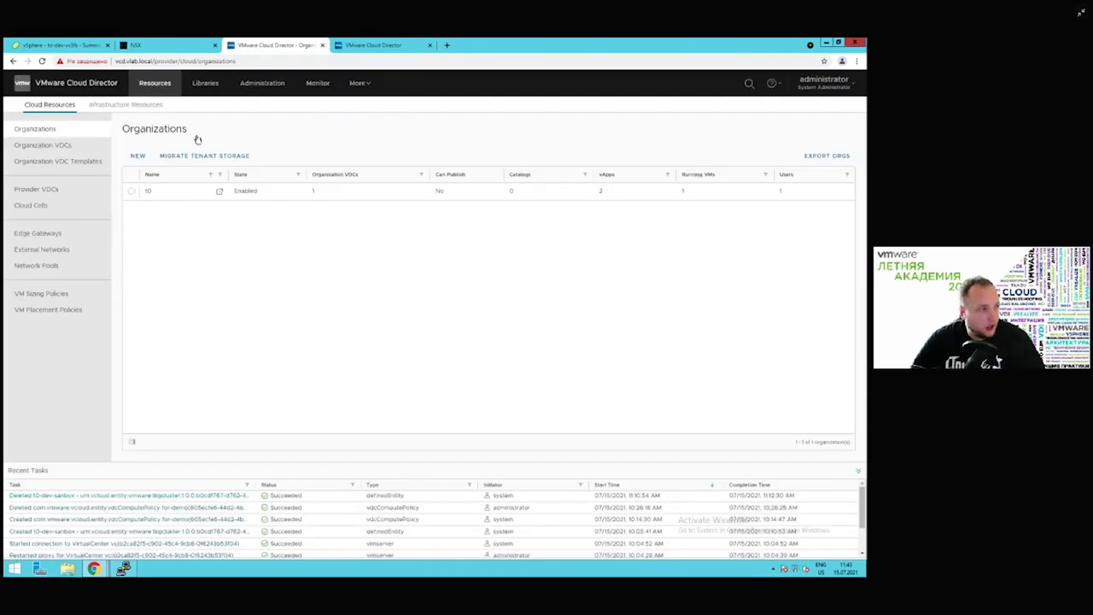
Switch to NSX-T, continue the current session, and open the network topology
click(96, 50)
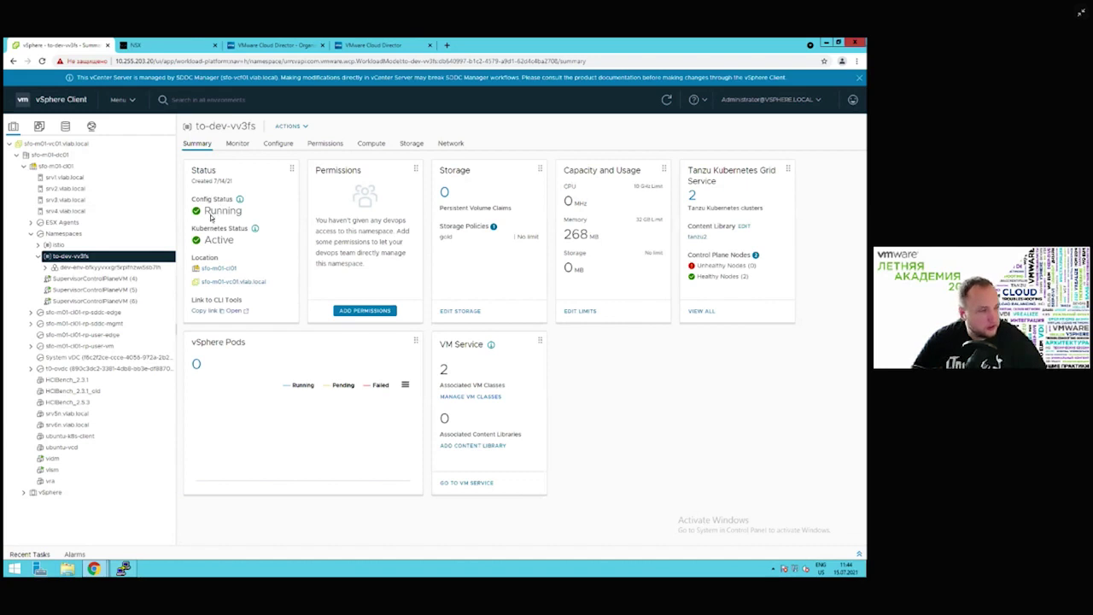
click(147, 47)
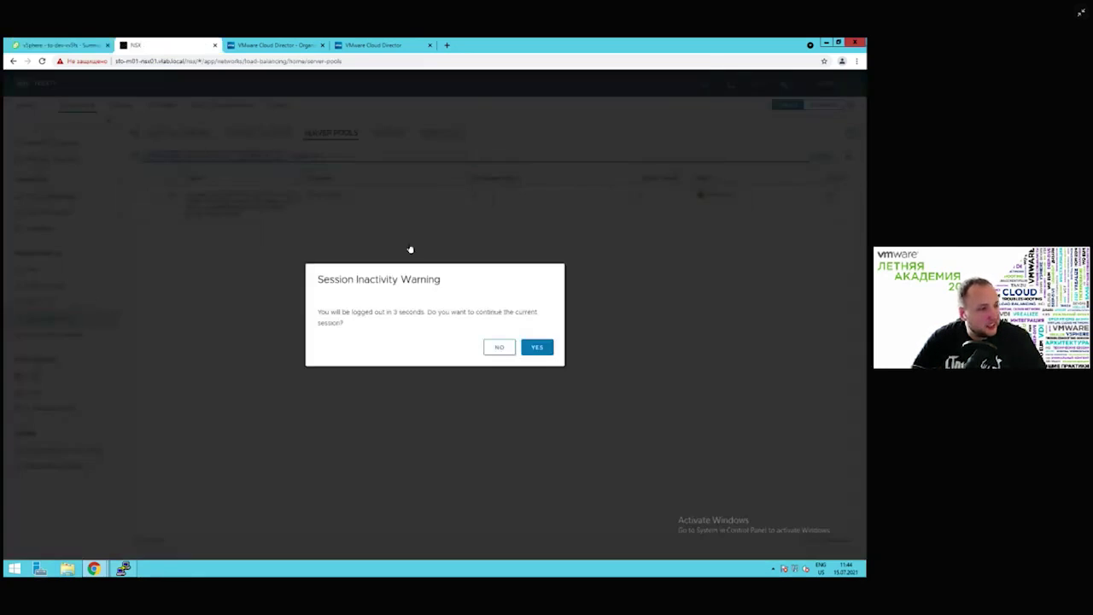
click(536, 347)
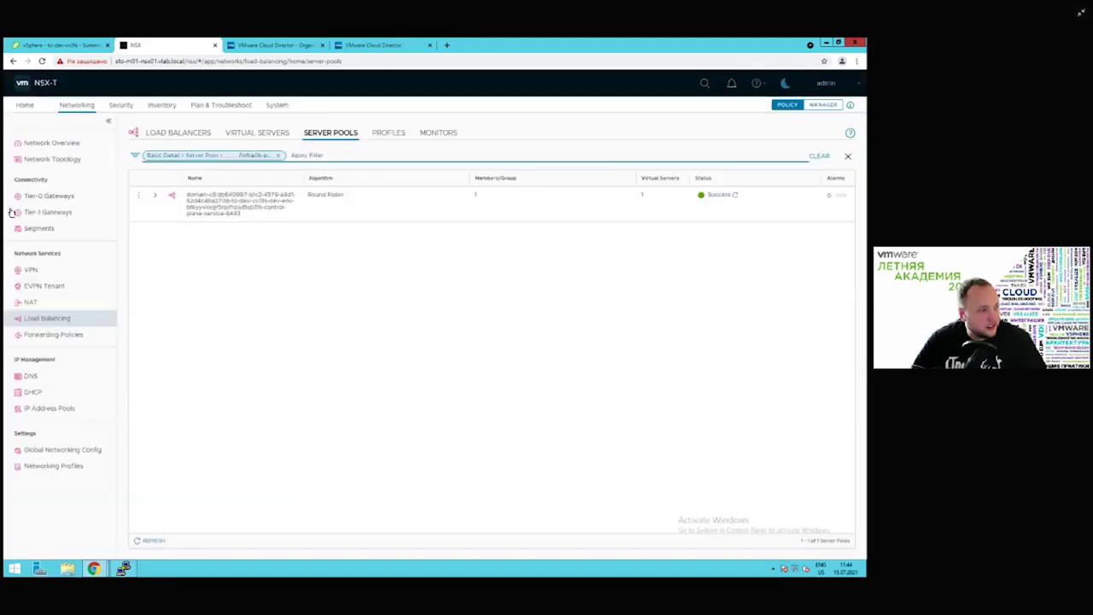
click(54, 144)
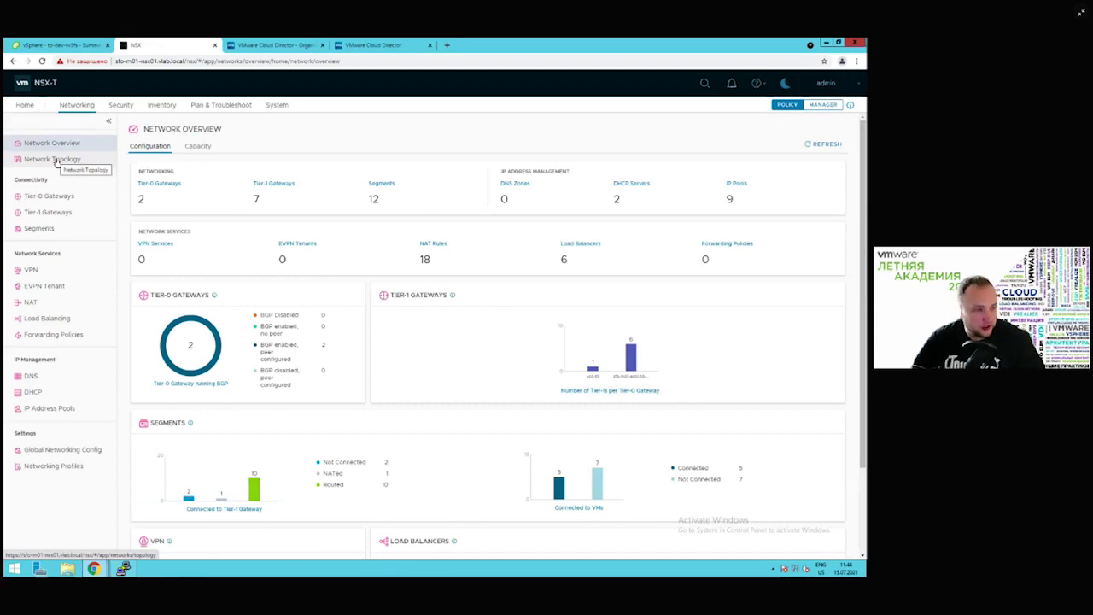
click(57, 160)
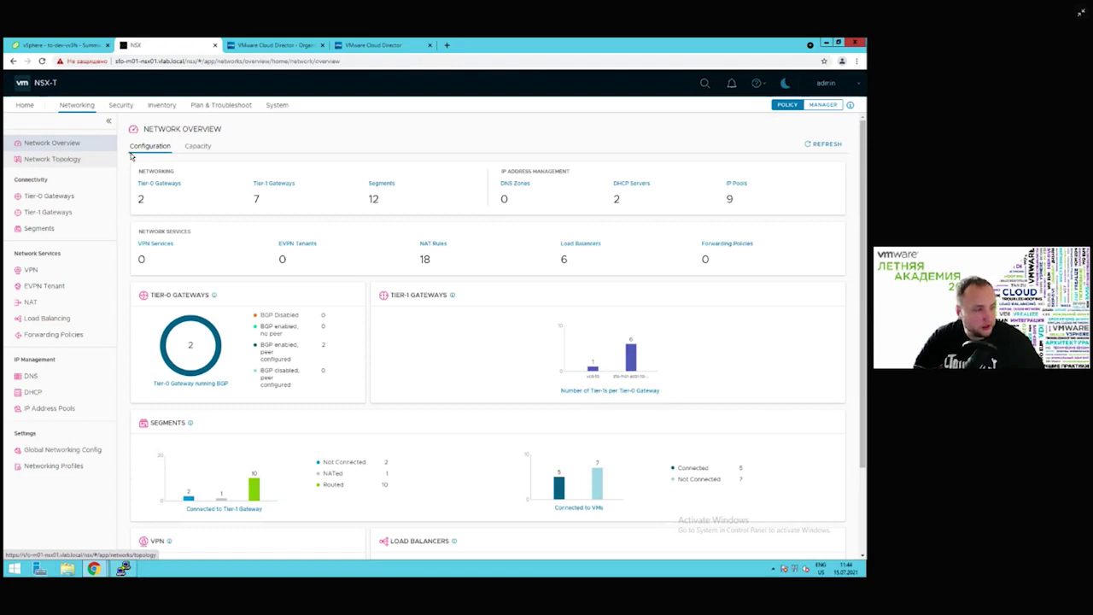
Switch to the vSphere Client and open Workload Management
click(60, 45)
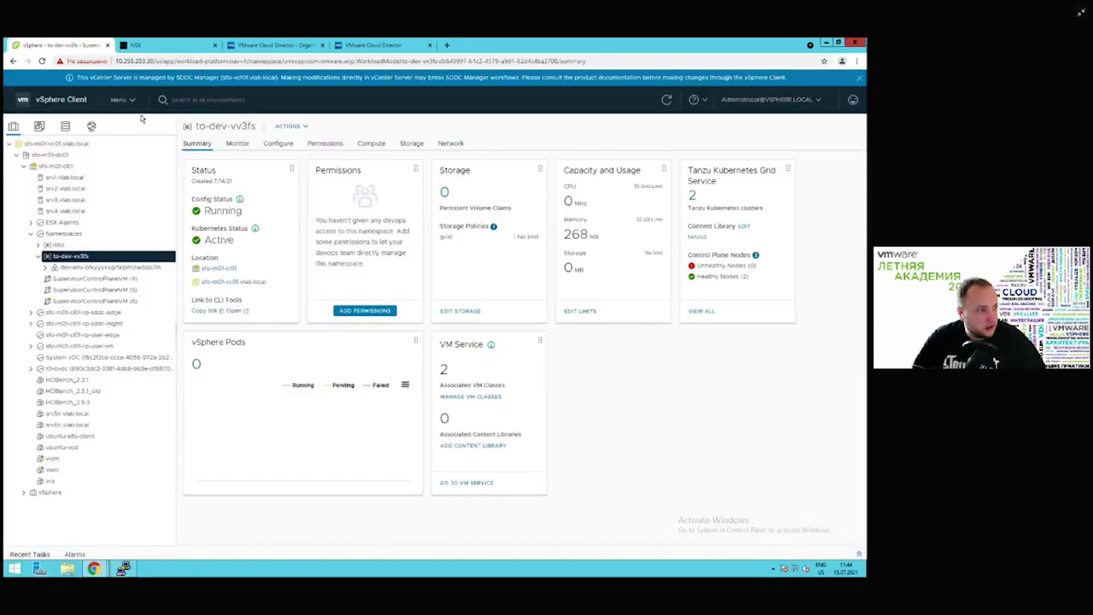
click(128, 100)
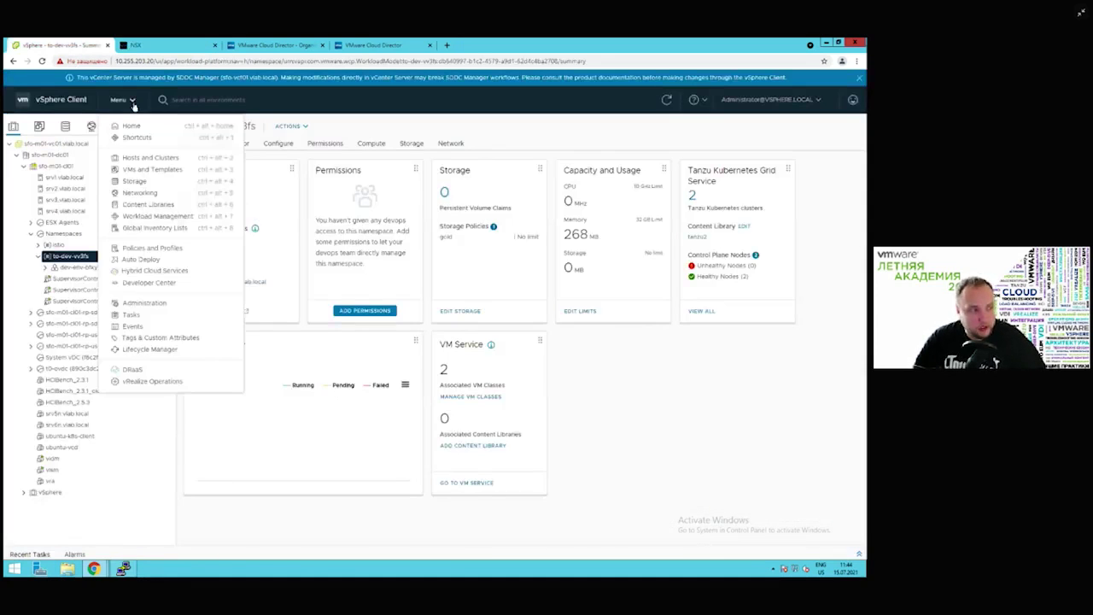
click(173, 216)
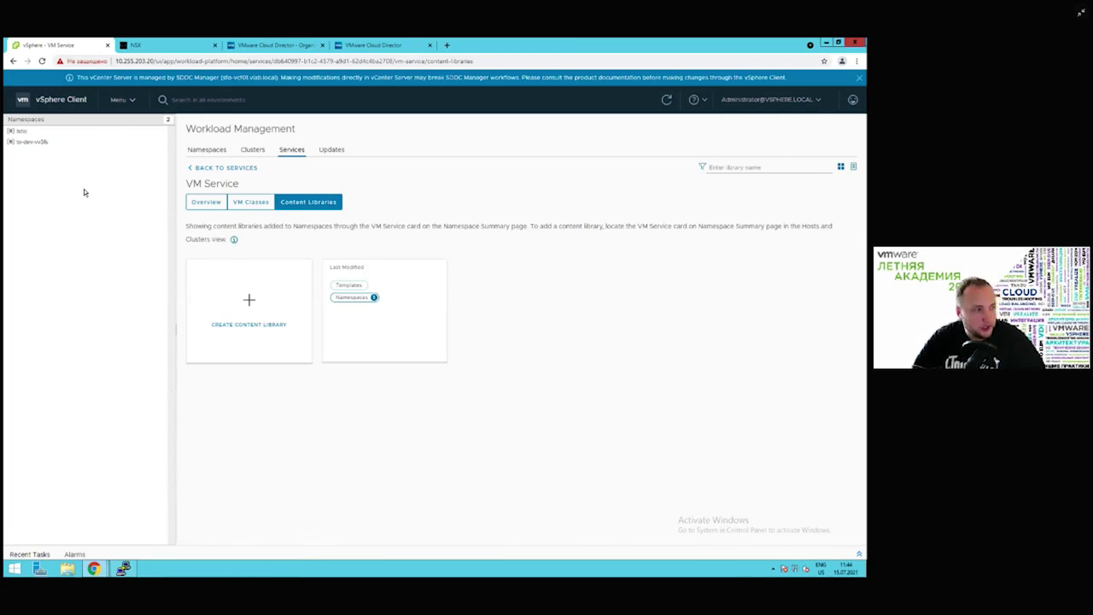
Open cluster sfo-m01-cl01 in Hosts and Clusters and examine its general Namespaces settings, including the Tanzu Kubernetes Grid Service Configuration
click(56, 101)
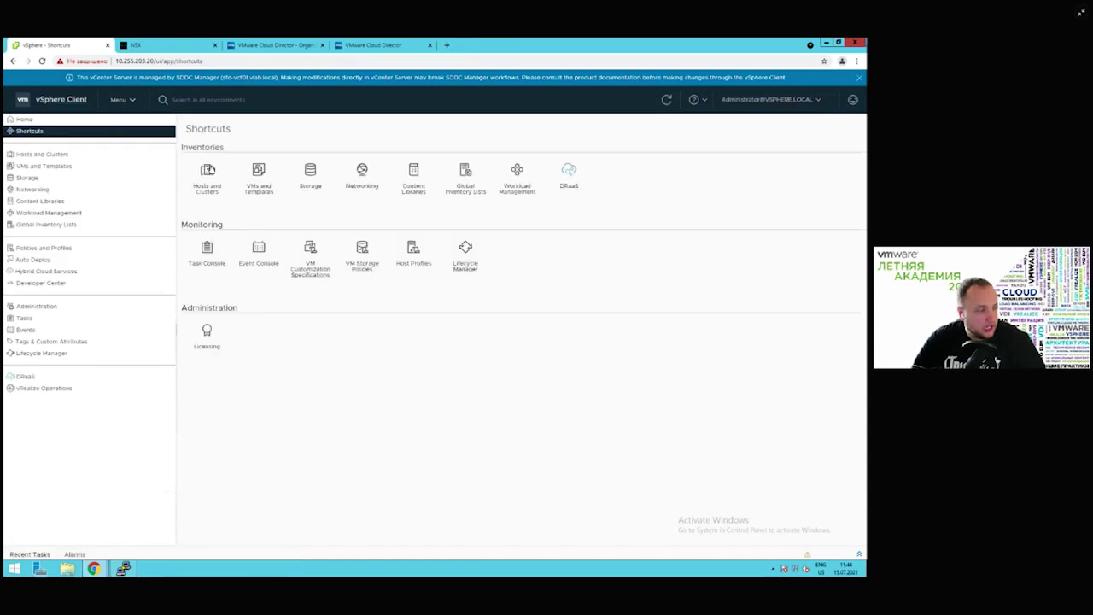
click(212, 169)
click(62, 166)
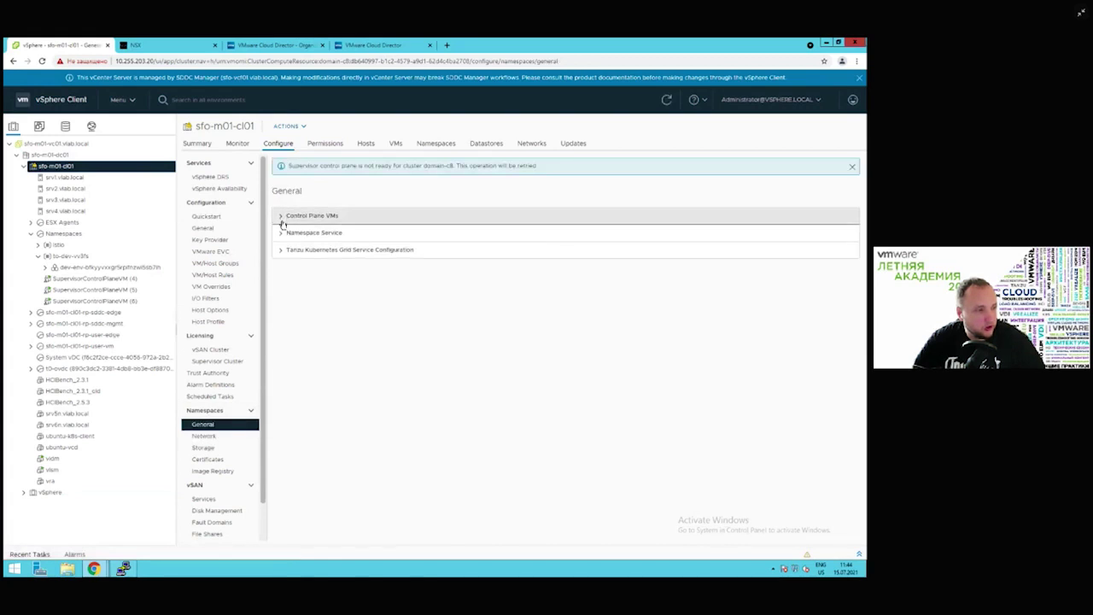
click(283, 218)
click(288, 313)
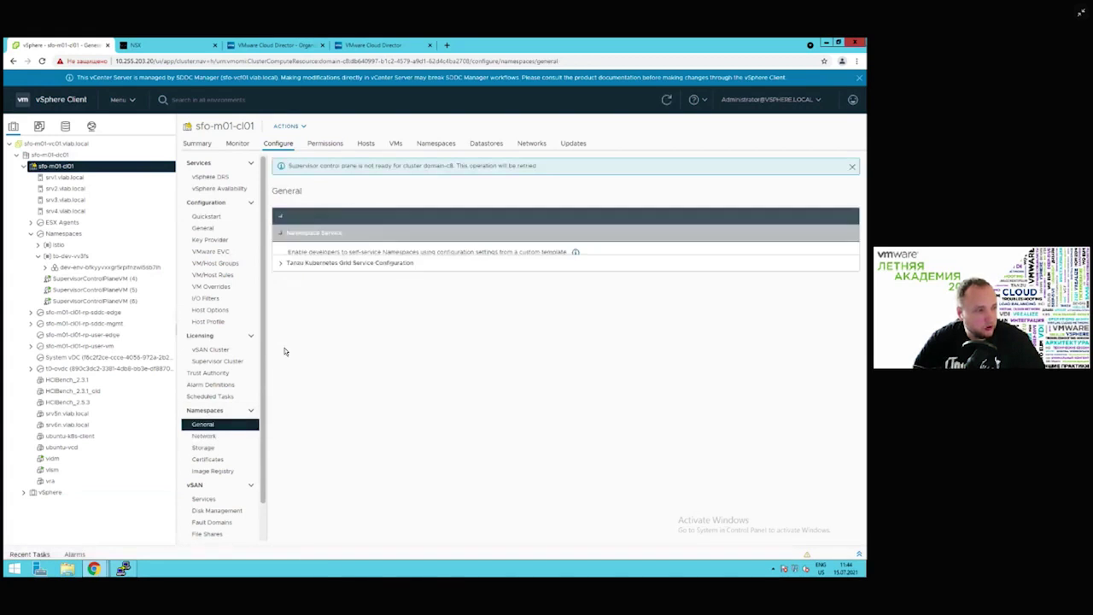
click(283, 313)
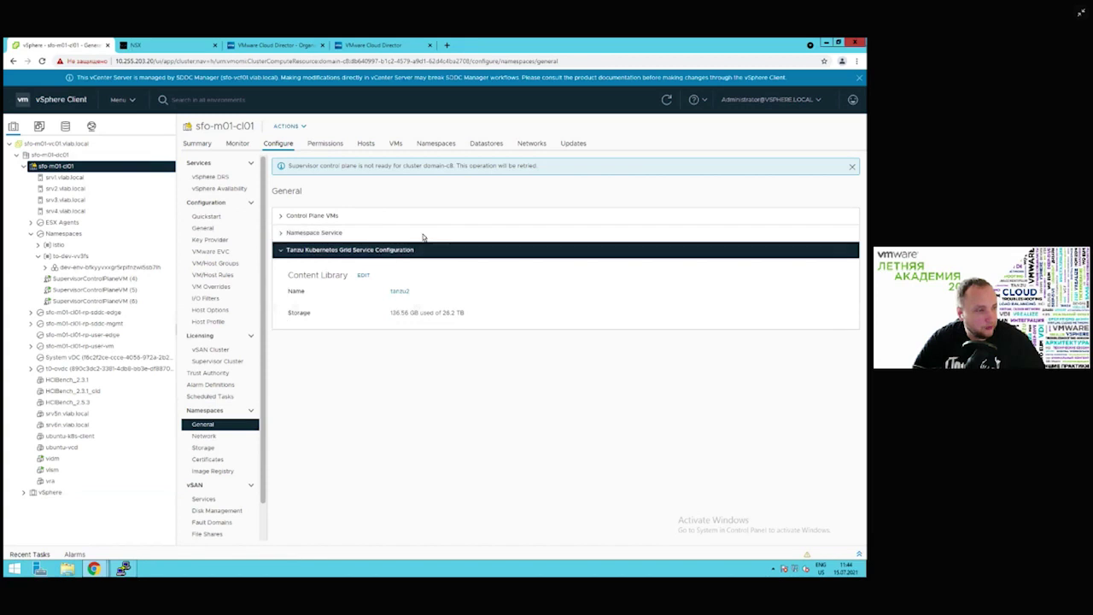
Examine the NSX-T network topology and open the t0-ovdc virtual data center in the Cloud Director tenant portal
click(170, 49)
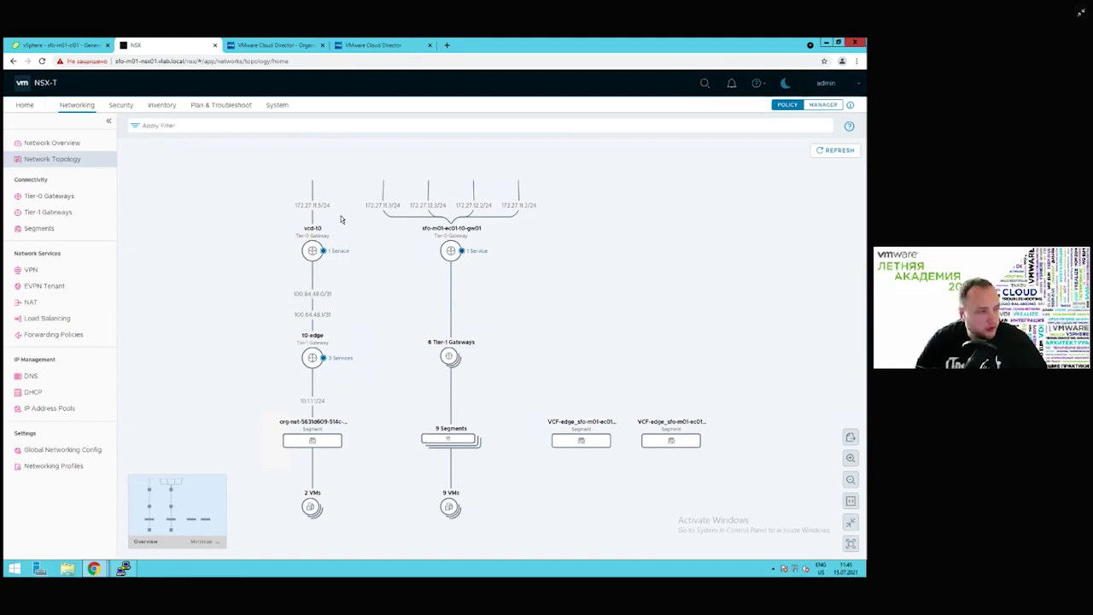
click(286, 47)
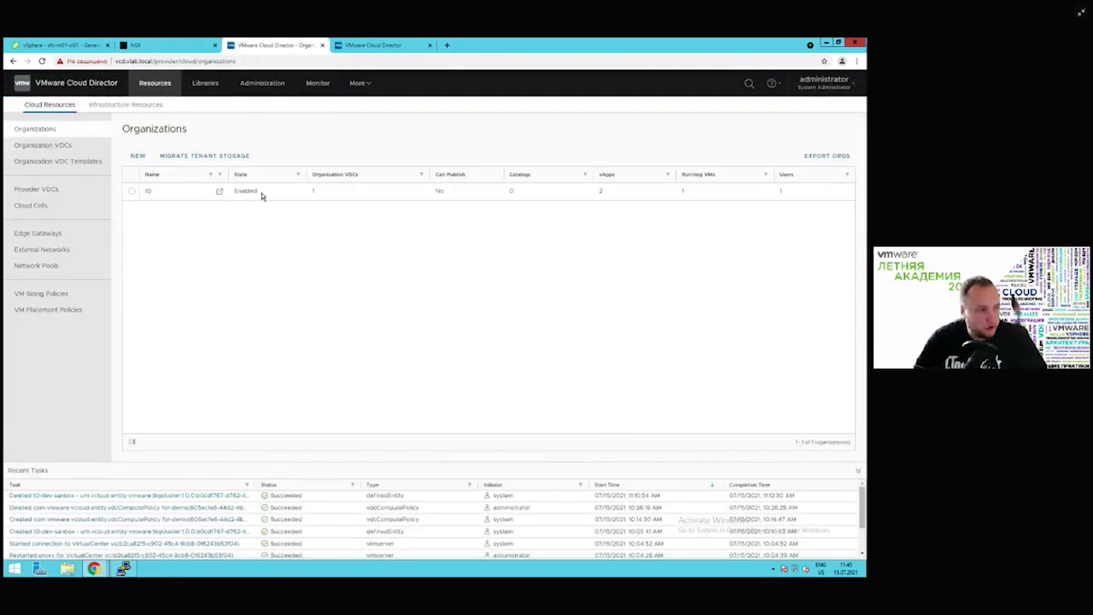
click(373, 46)
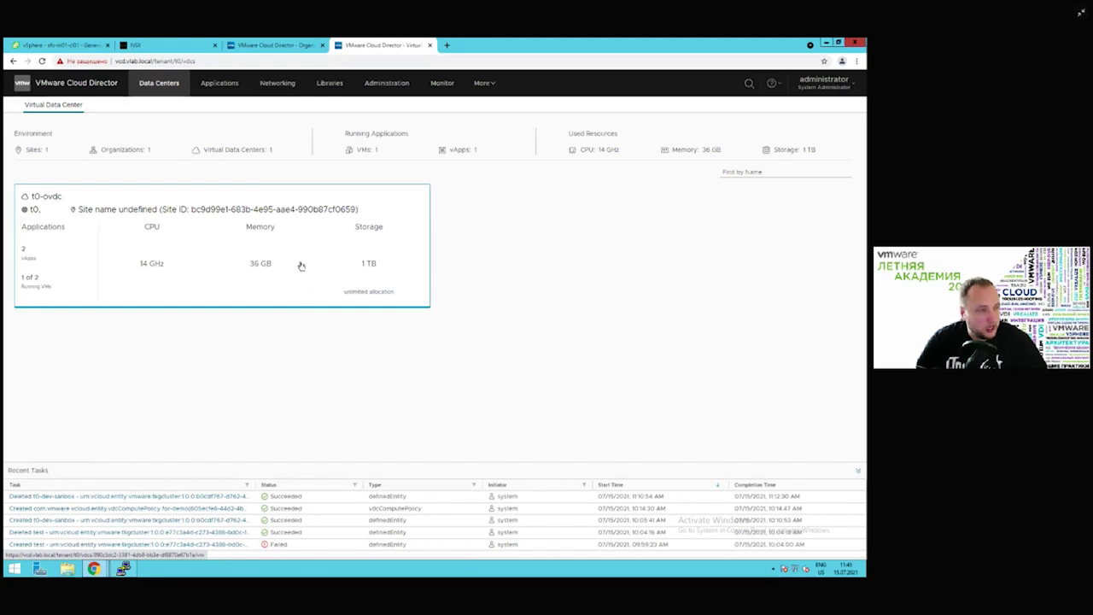
click(327, 235)
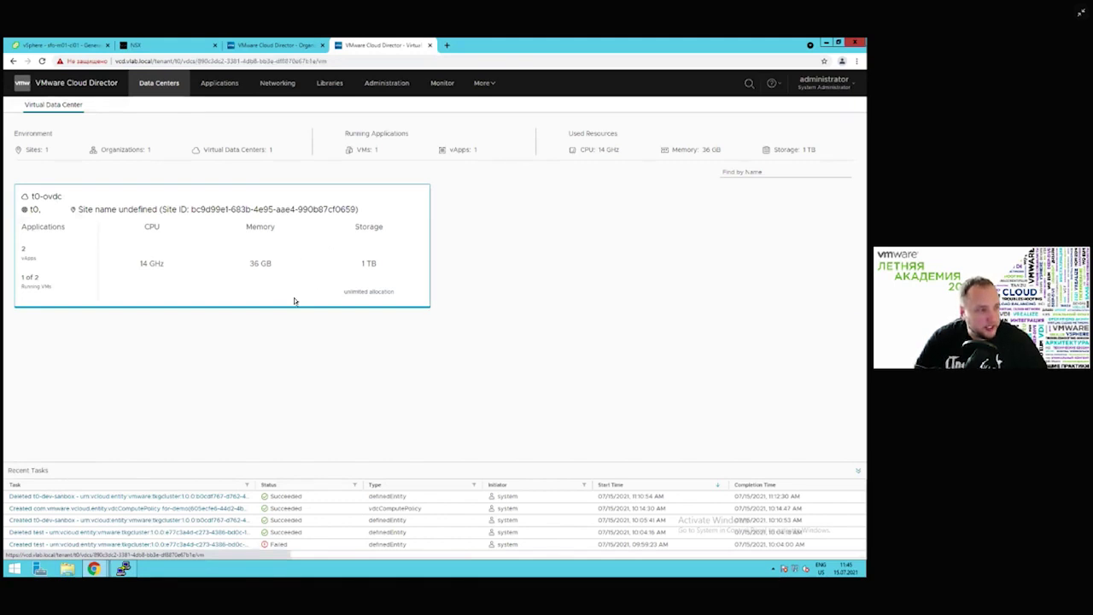
In the Cloud Director provider portal, open the Kubernetes policies of organization VDC t0-ovdc and select the to-dev policy
click(270, 45)
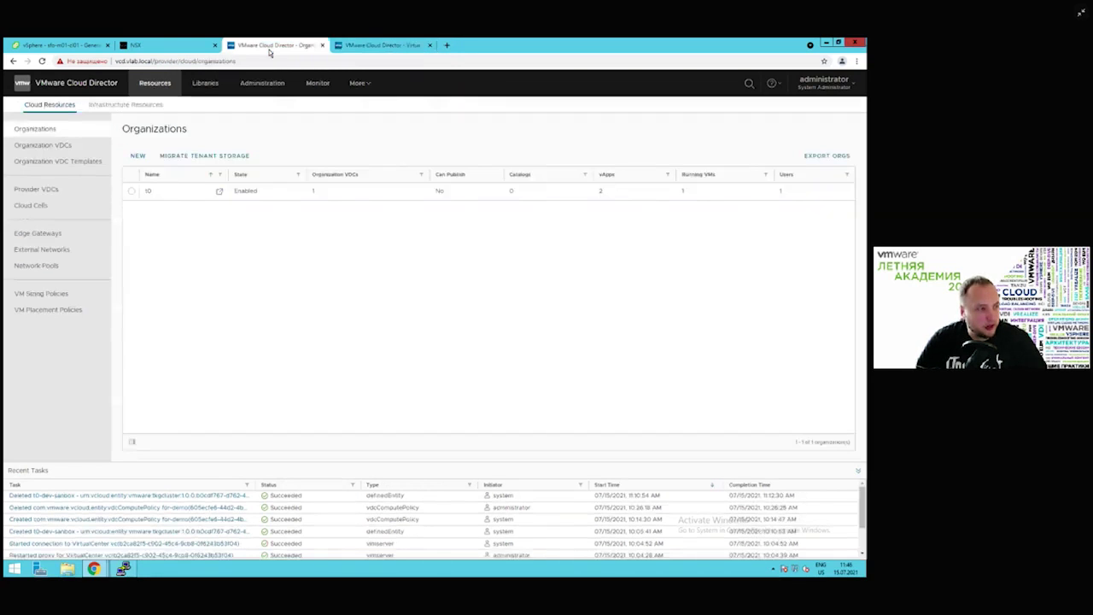
click(61, 145)
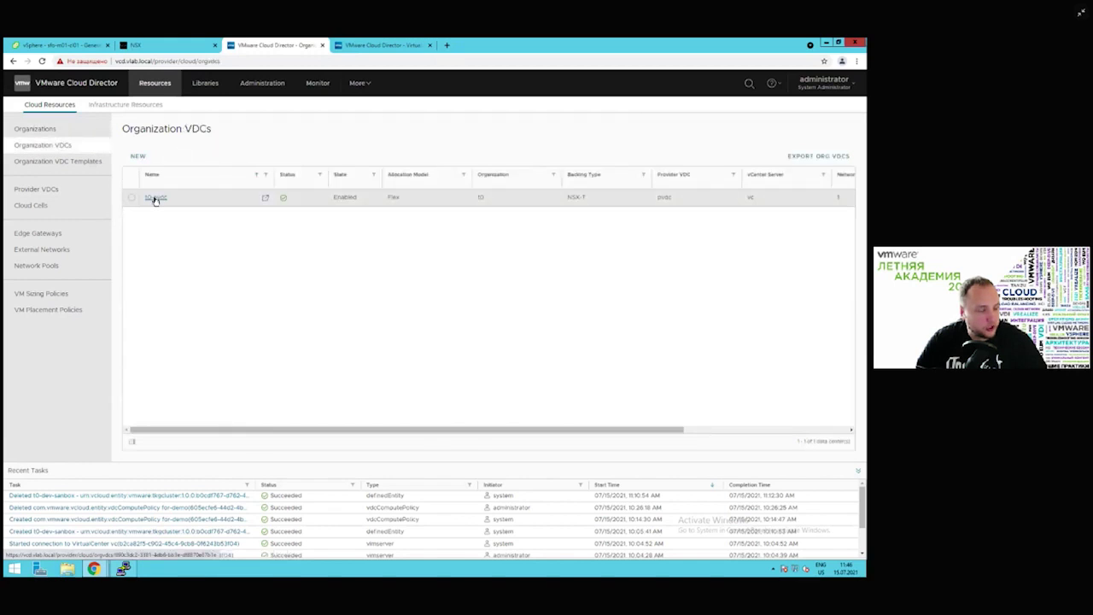
click(155, 198)
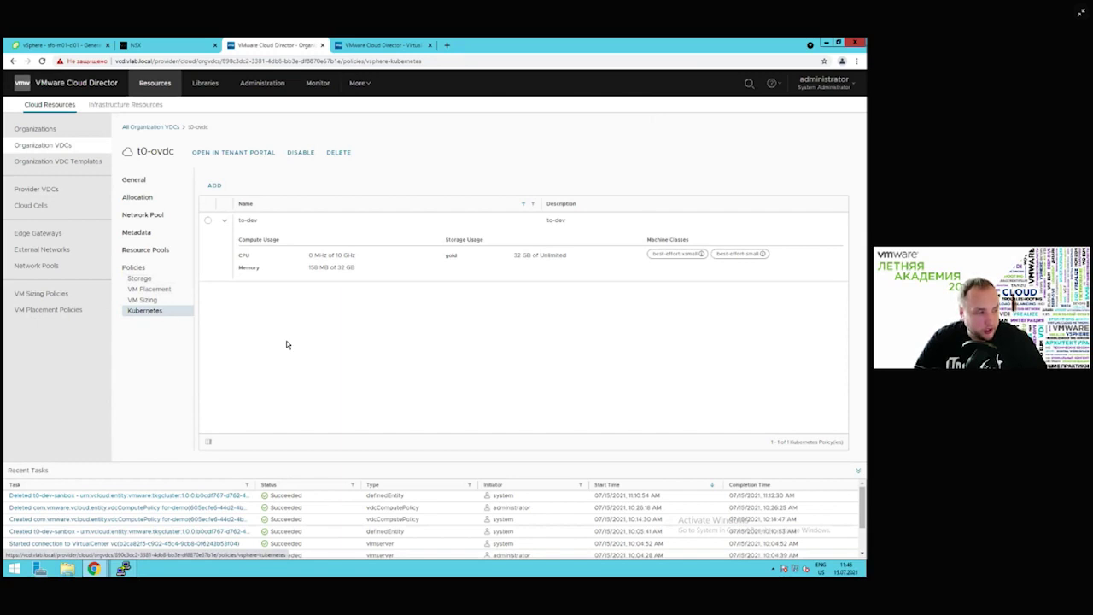
click(207, 223)
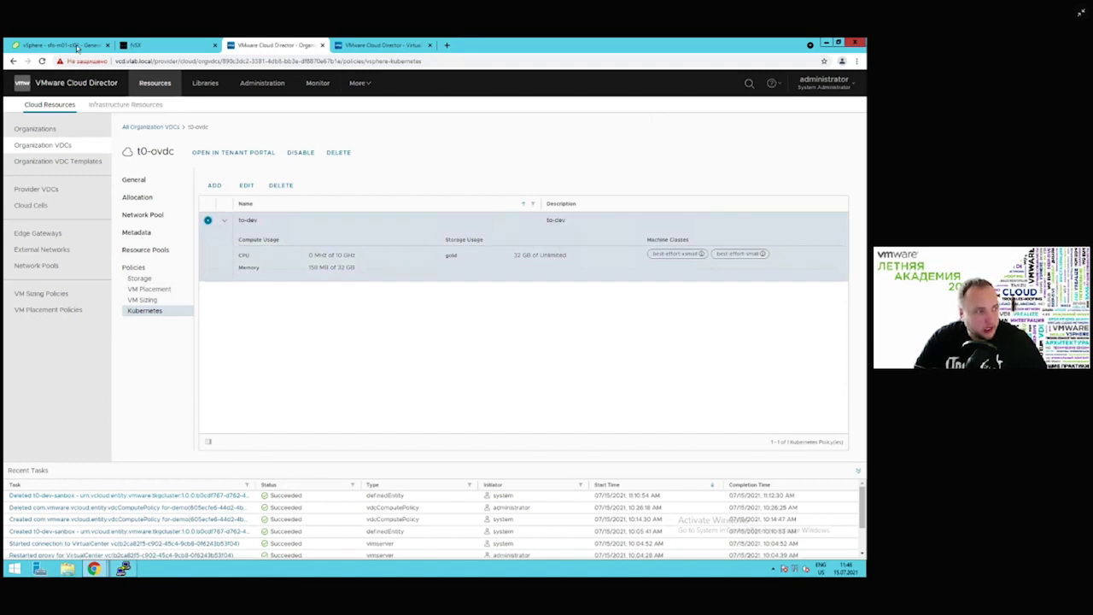
Switch to the vSphere Client and examine the name and summary of the to-dev-vv3fs namespace
key(ctrl+1)
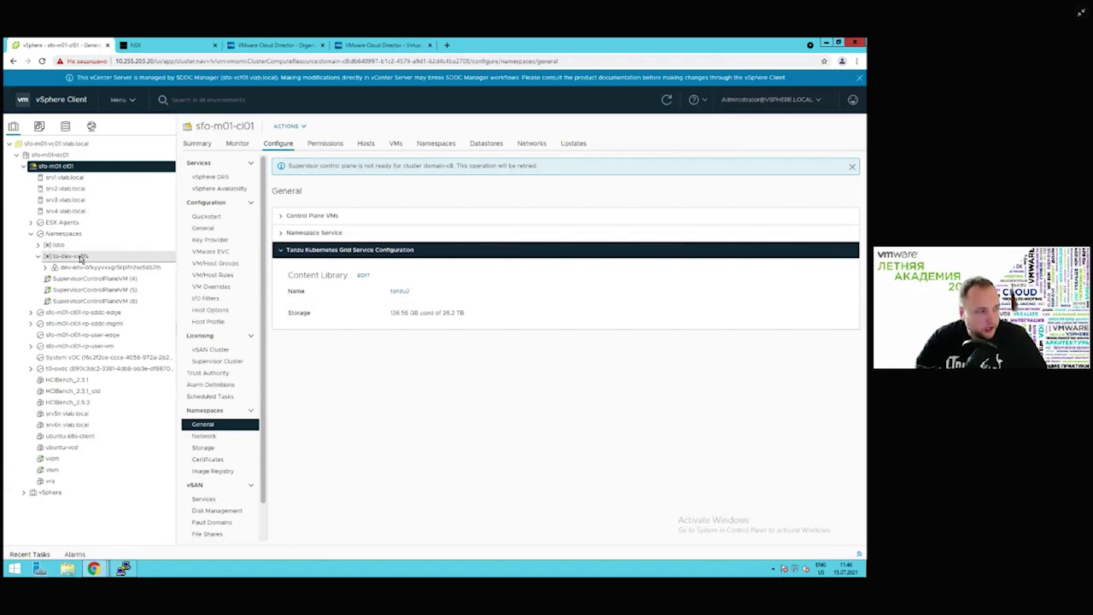
click(80, 255)
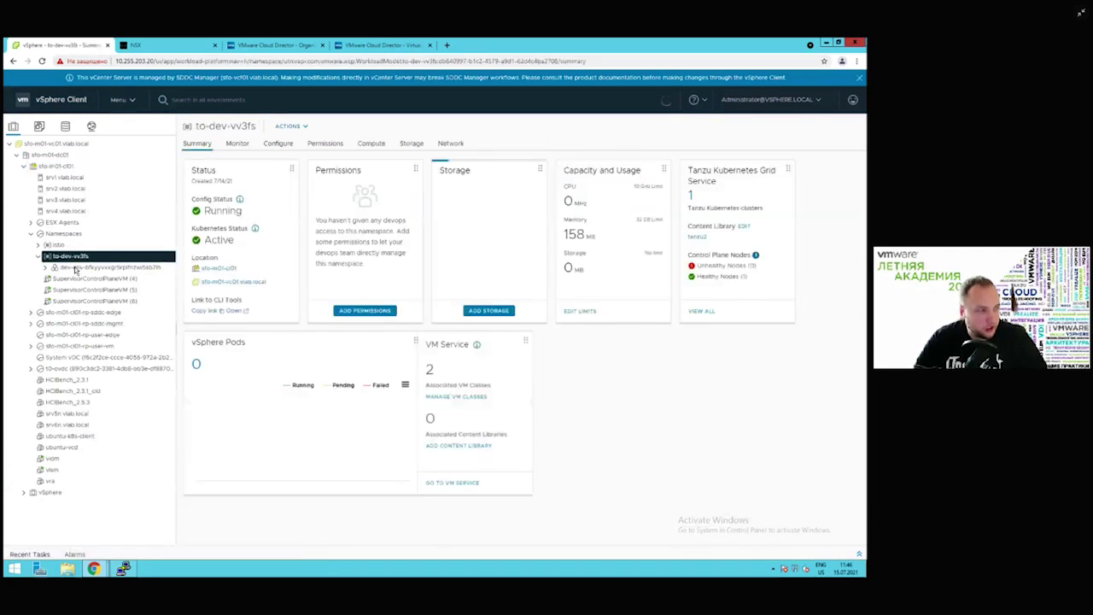
drag(195, 130, 256, 127)
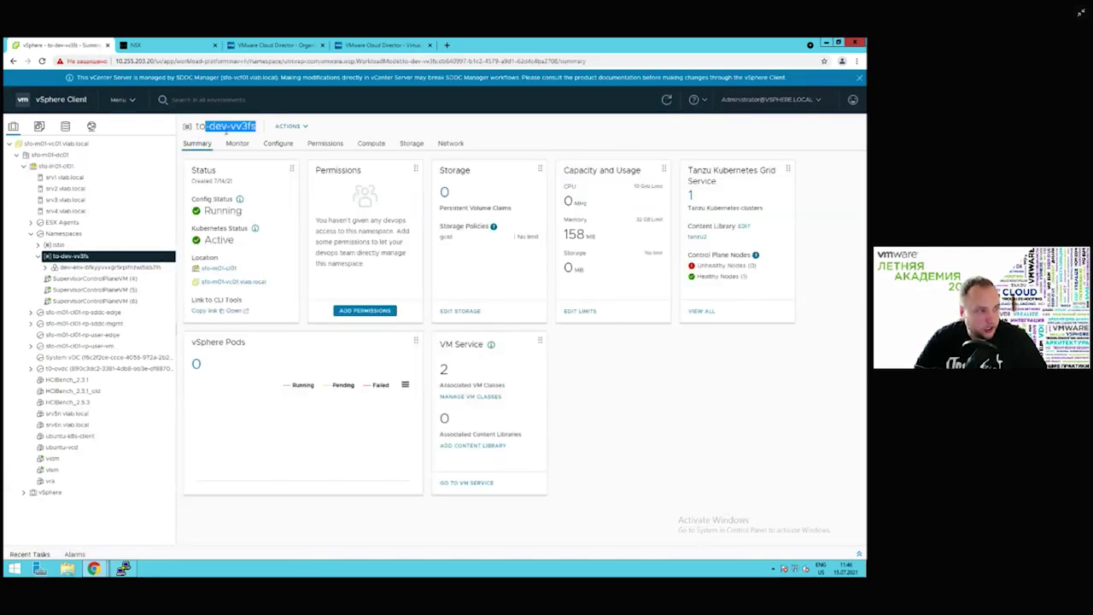
double_click(221, 126)
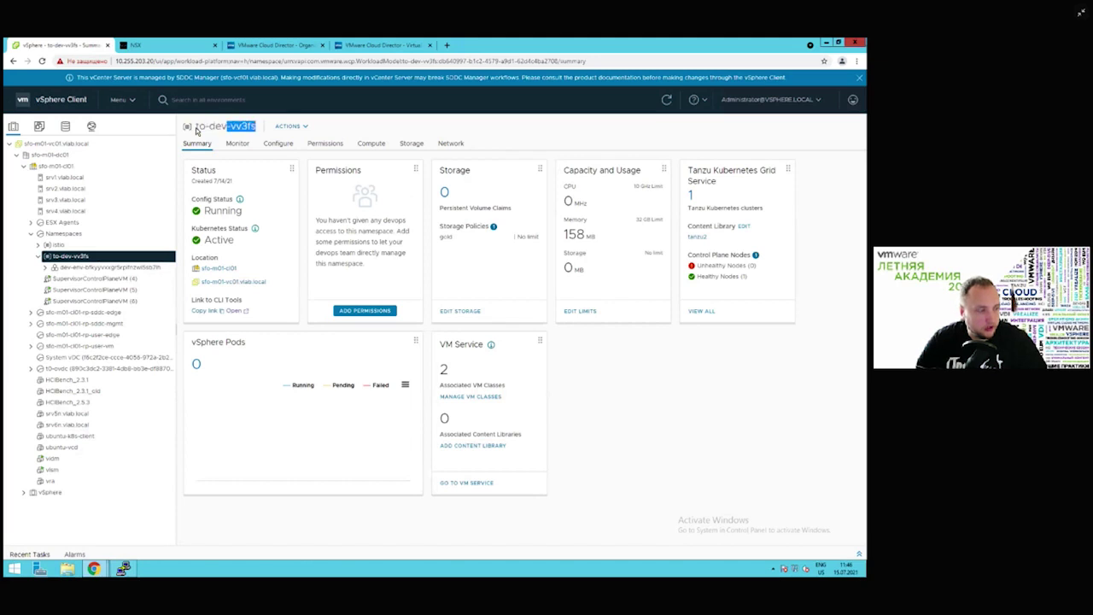
drag(228, 126, 260, 128)
click(260, 128)
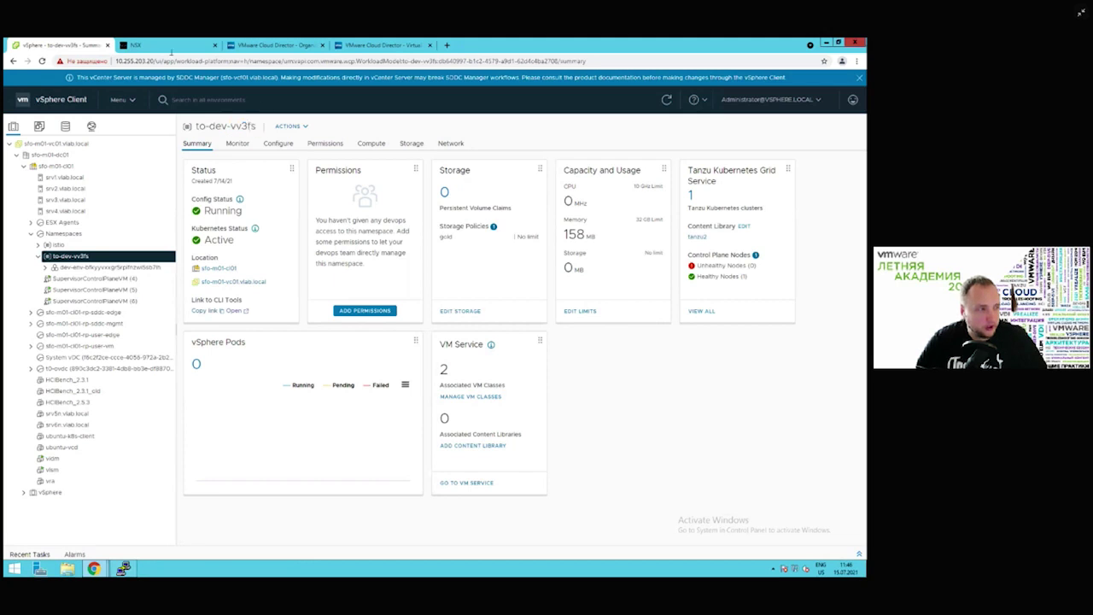
Review the to-dev Kubernetes policy's general and CPU & Memory settings in Cloud Director, and close the wizard without saving
click(298, 51)
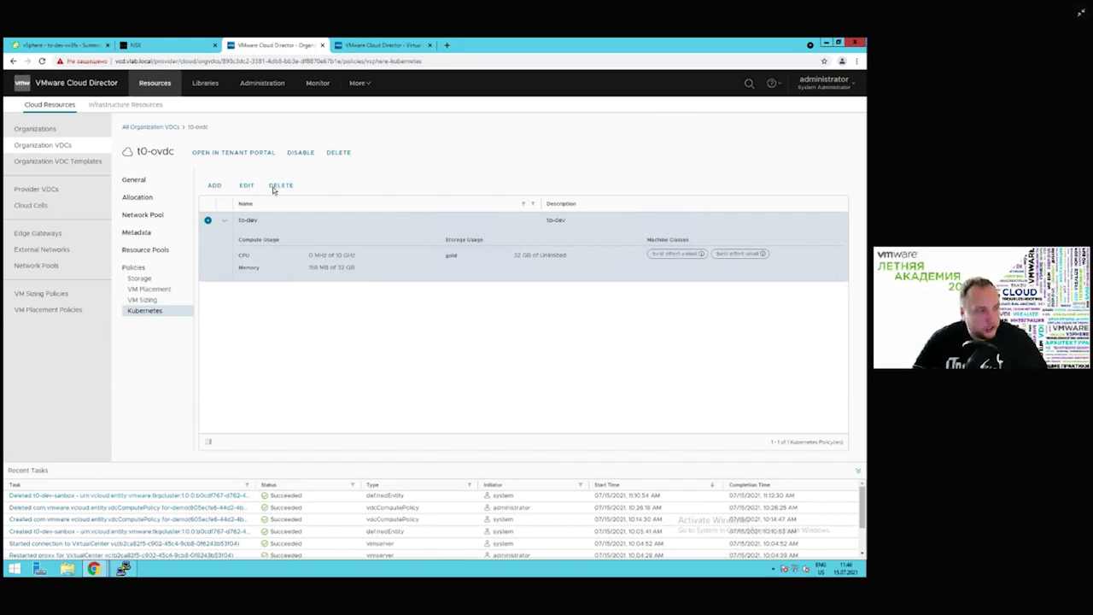
click(247, 187)
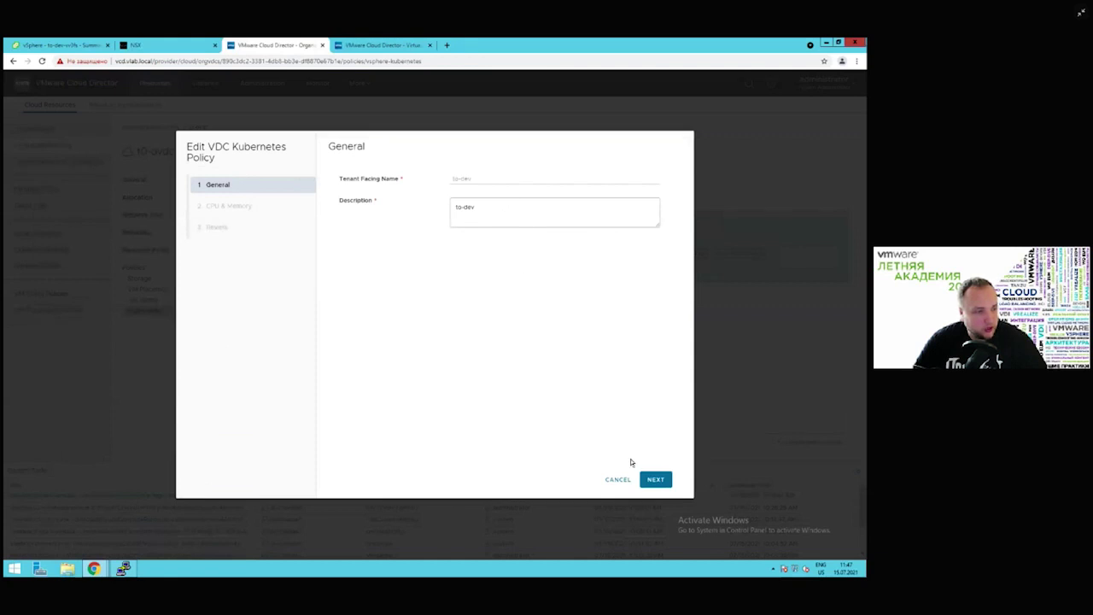
click(658, 481)
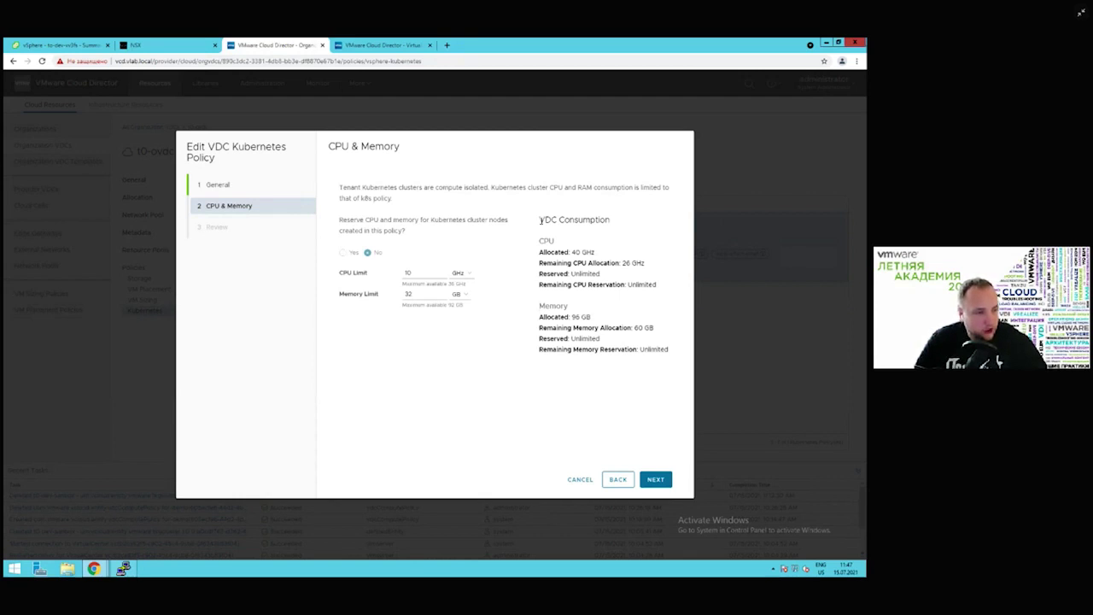
drag(540, 221, 547, 220)
click(547, 221)
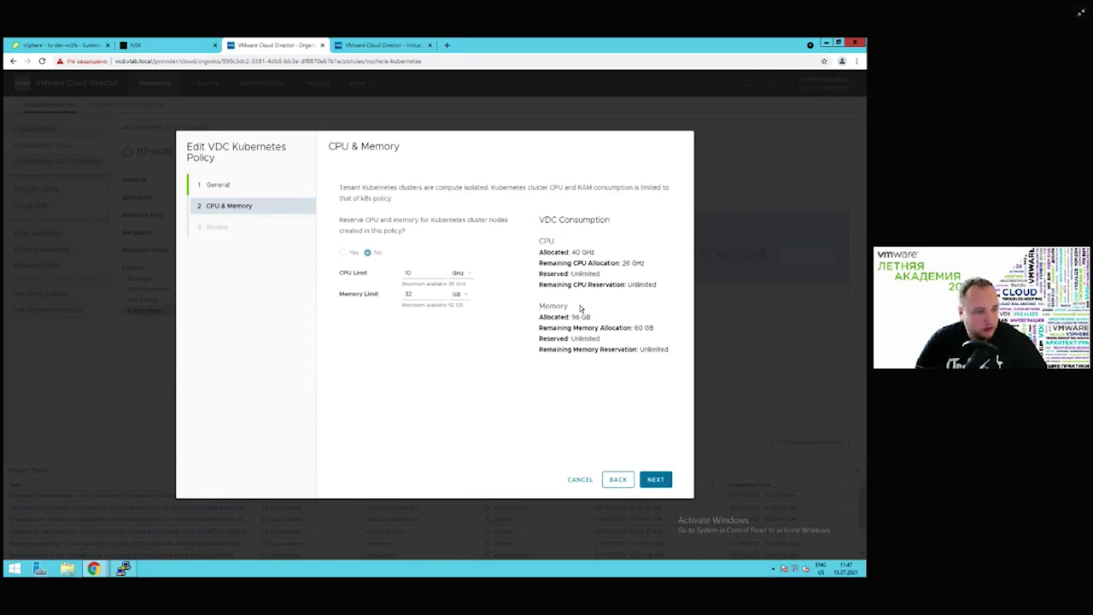
click(582, 481)
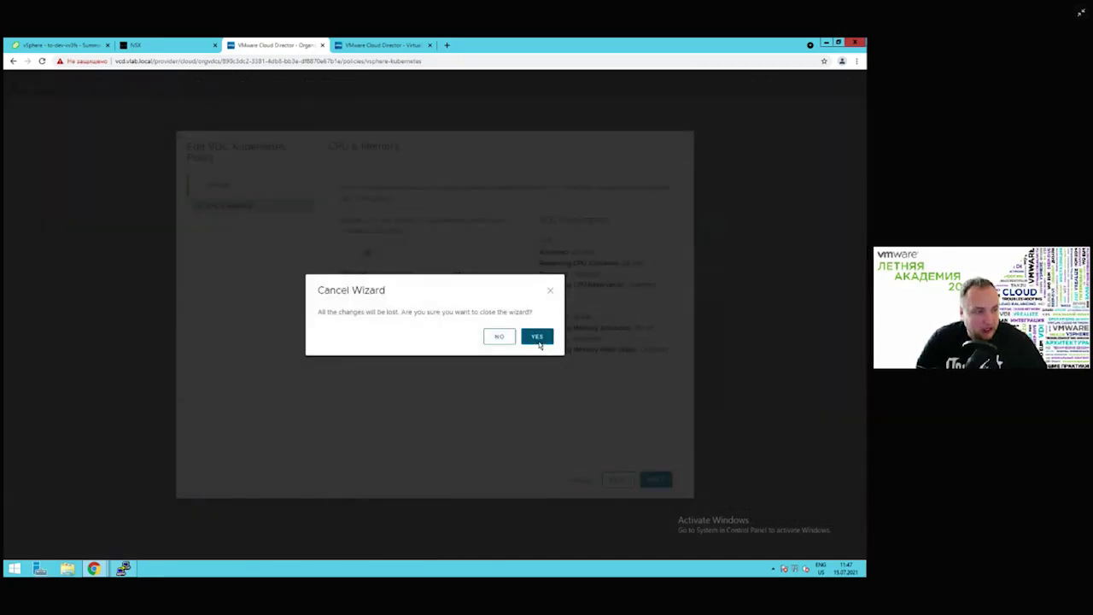
click(539, 344)
Open the Provider VDCs list and check the Kubernetes support indicator of pvdc
click(51, 191)
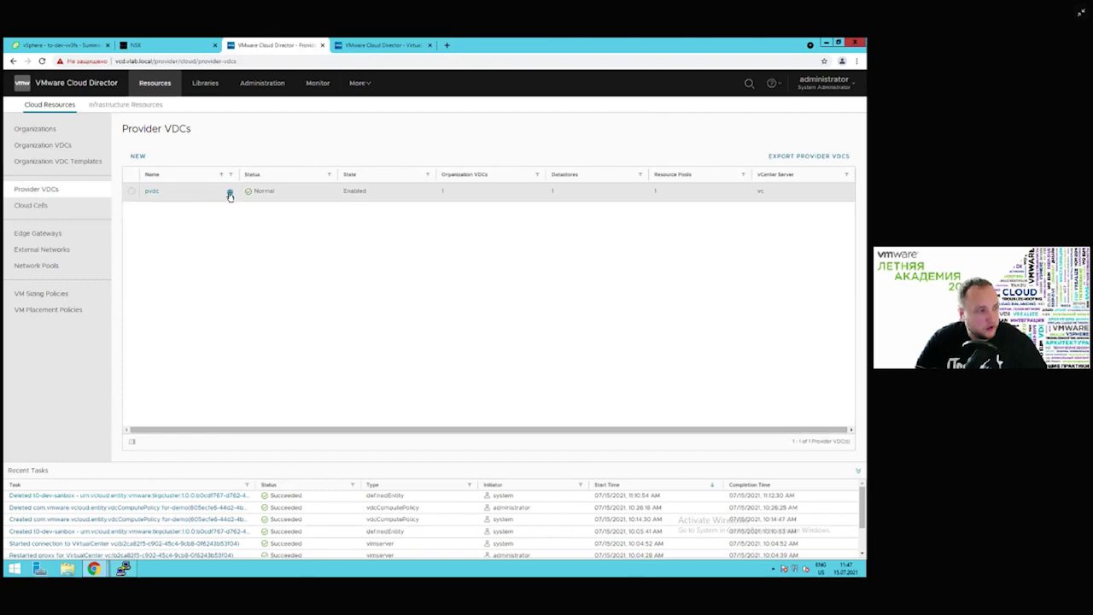
mouse_move(230, 192)
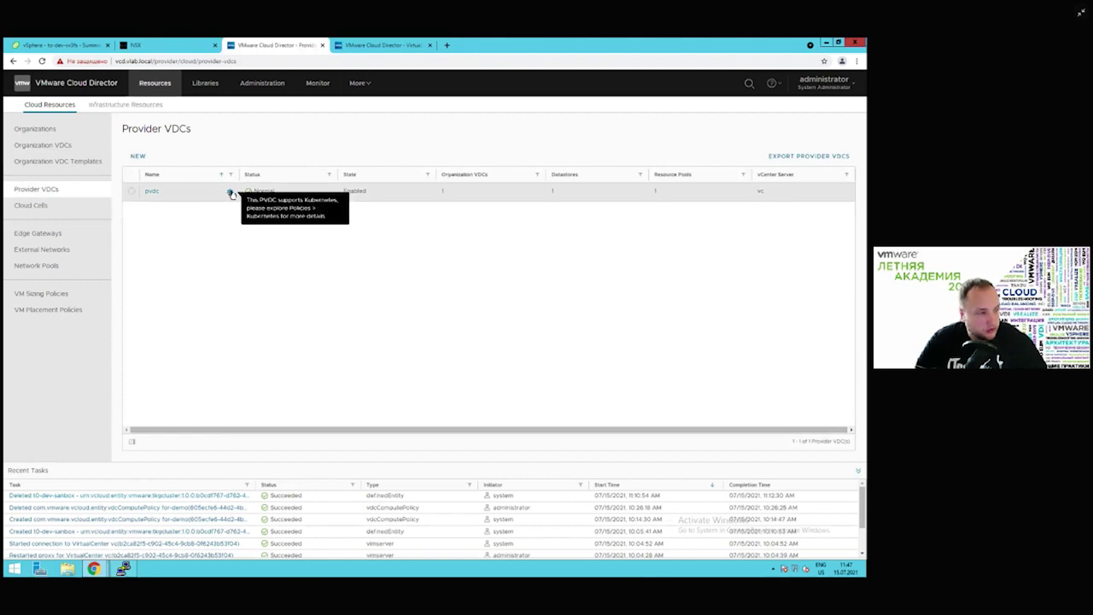
Open the Kubernetes policies of provider VDC pvdc, and check the to-dev-vv3fs namespace in the vSphere Client and the tenant portal's virtual machines
click(153, 191)
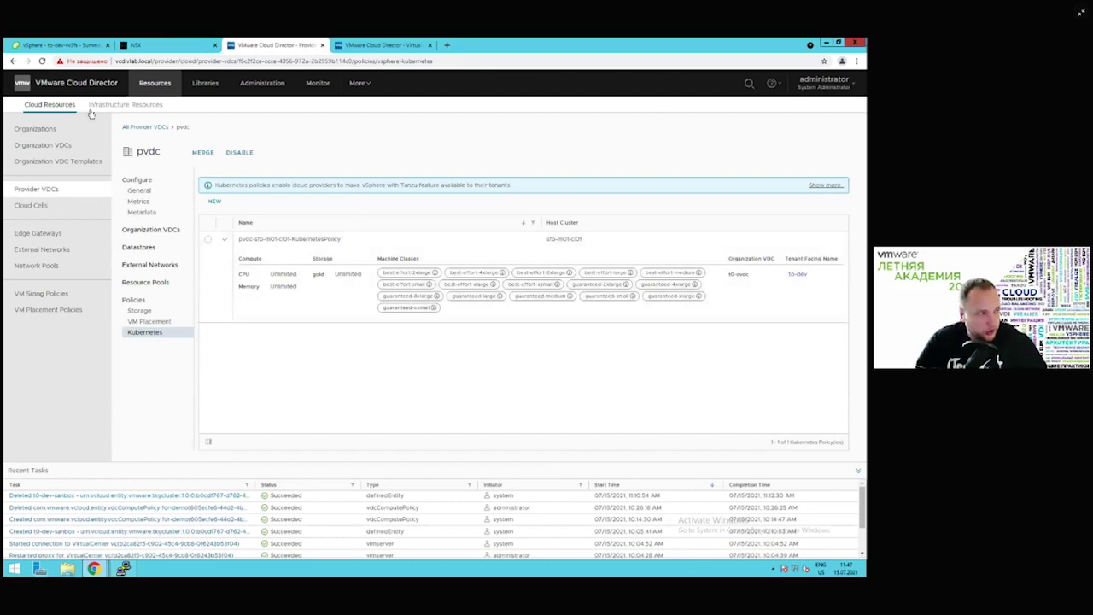
click(60, 44)
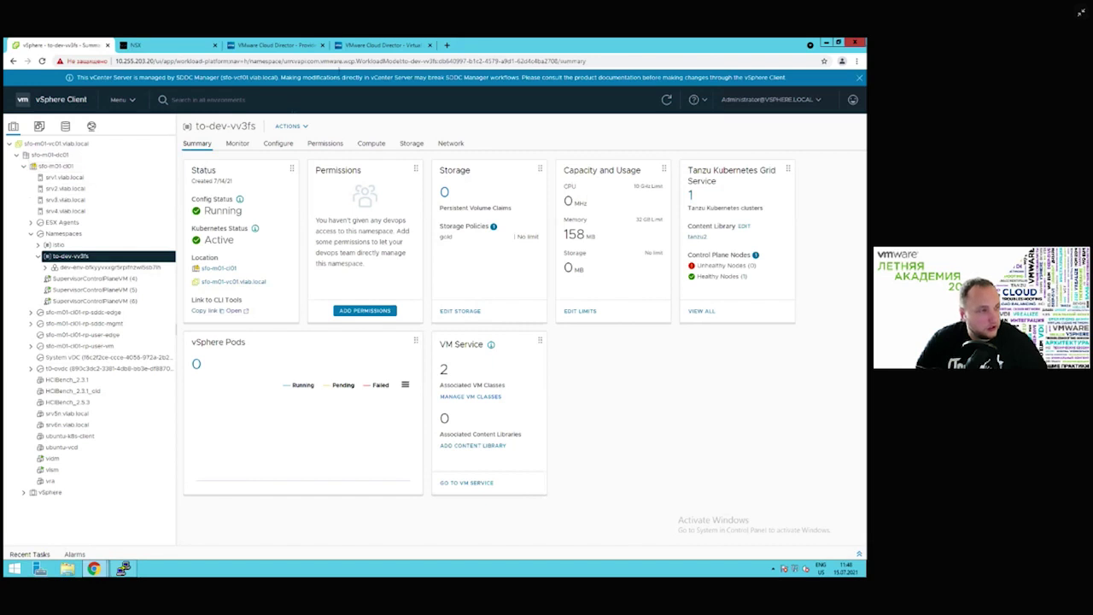
click(382, 45)
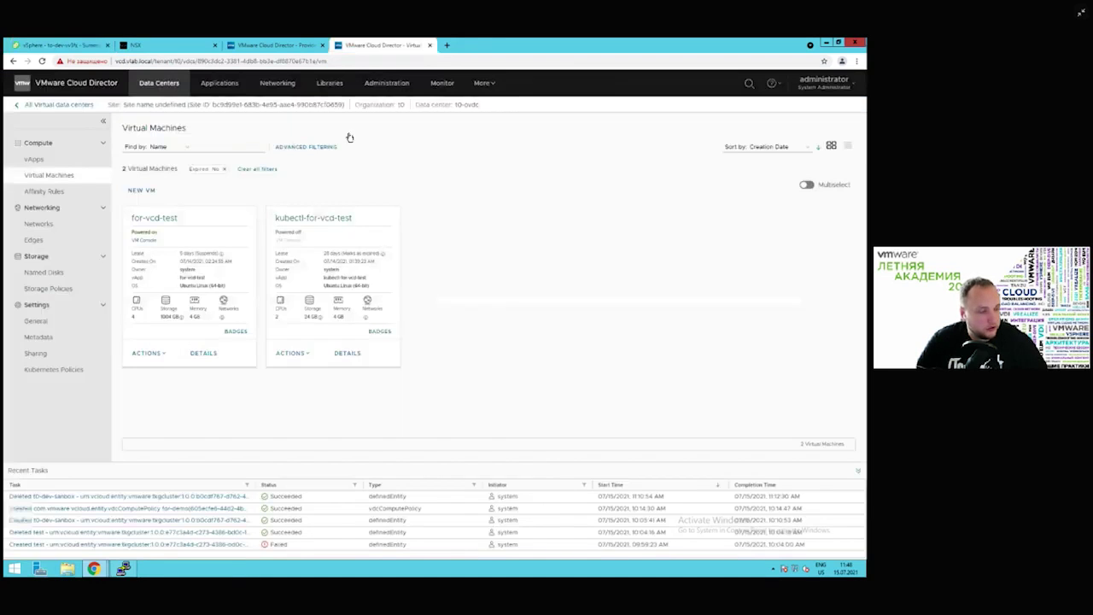
click(282, 45)
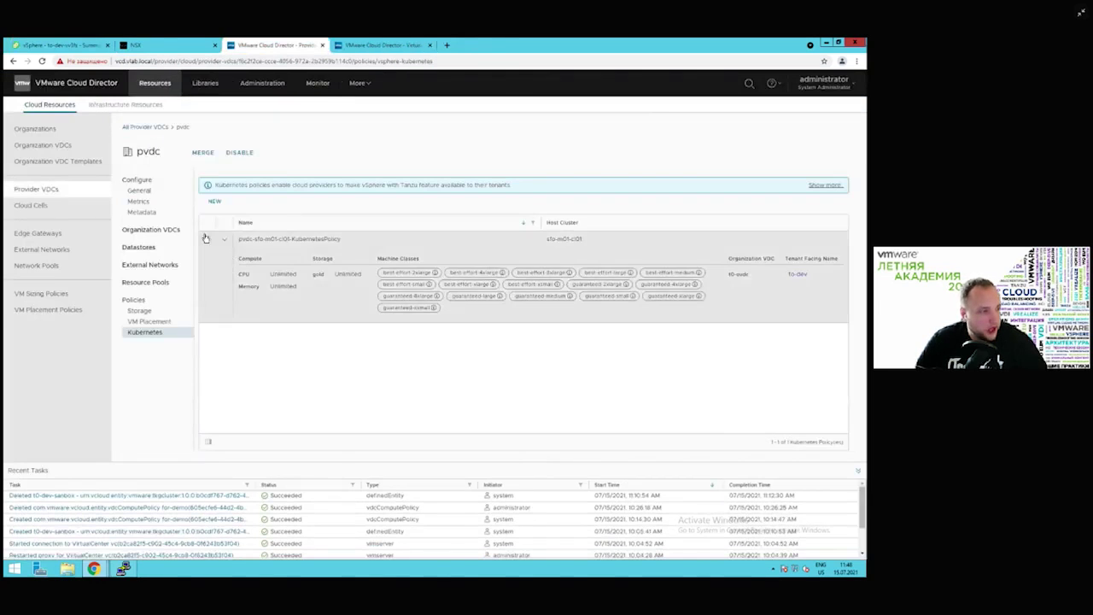
Review the general, CPU and memory, machine class and storage policy settings of pvdc-sfo-m01-cl01-KubernetesPolicy, and close the wizard without saving
click(208, 239)
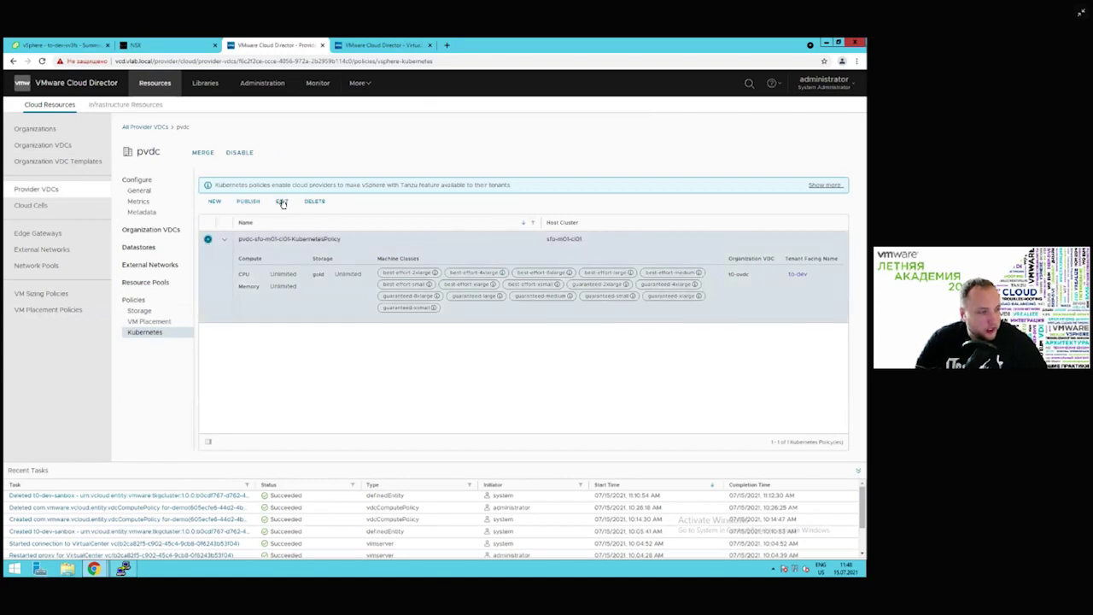
click(282, 202)
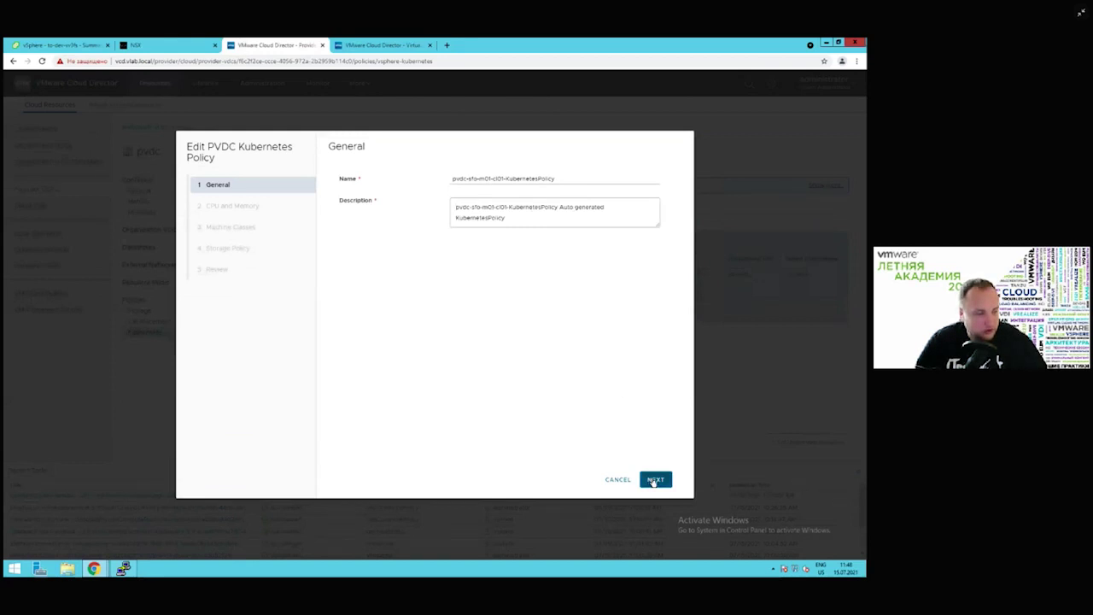
click(654, 480)
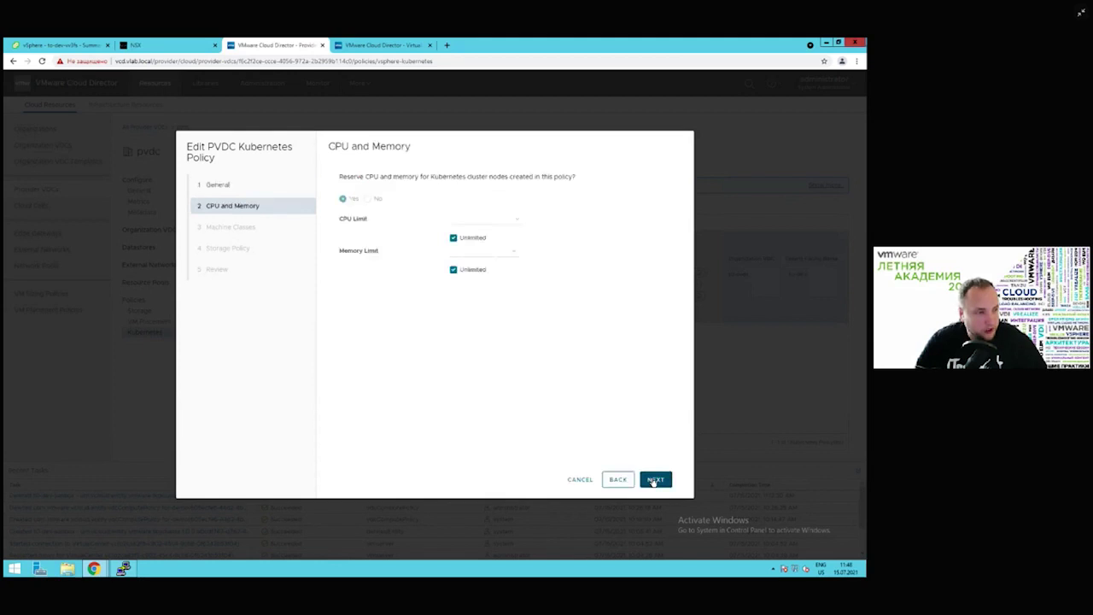
click(654, 480)
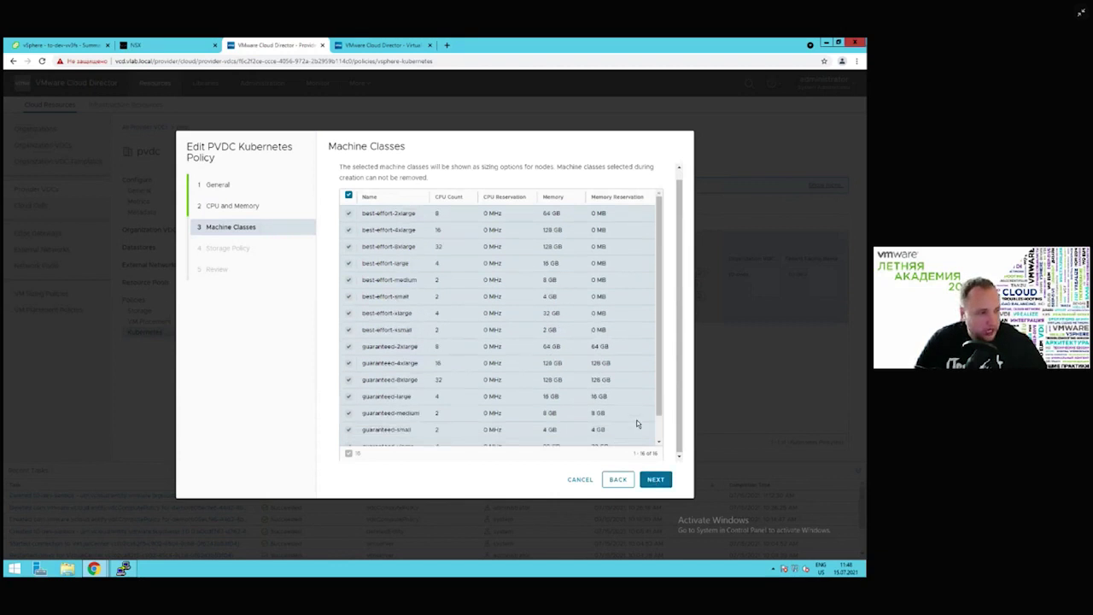
scroll(605, 409, down, 1)
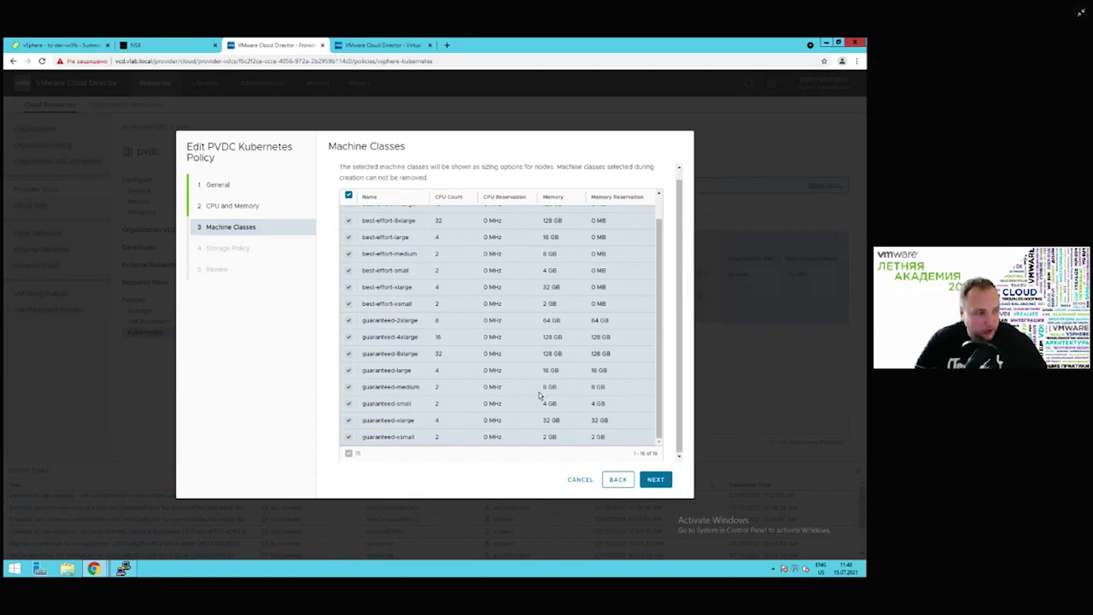
scroll(420, 378, up, 1)
scroll(420, 378, up, 1)
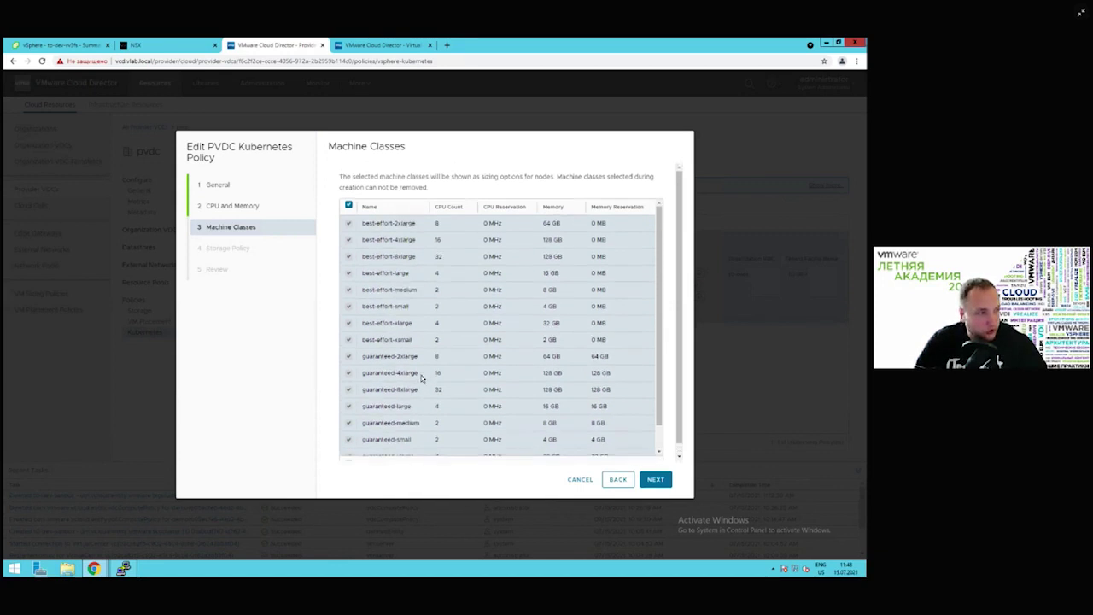
click(655, 479)
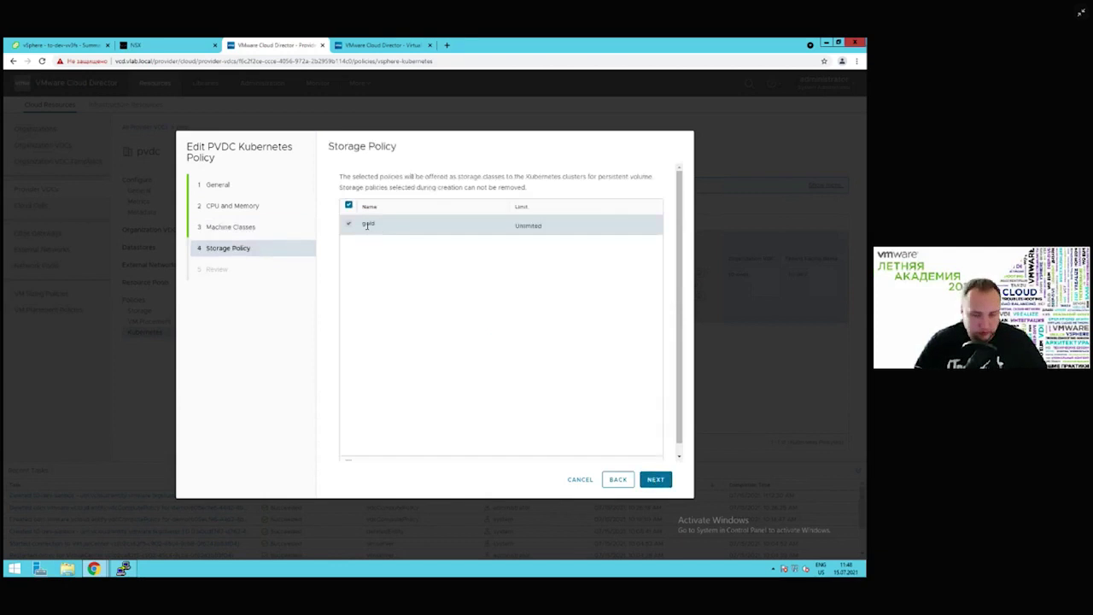
click(580, 481)
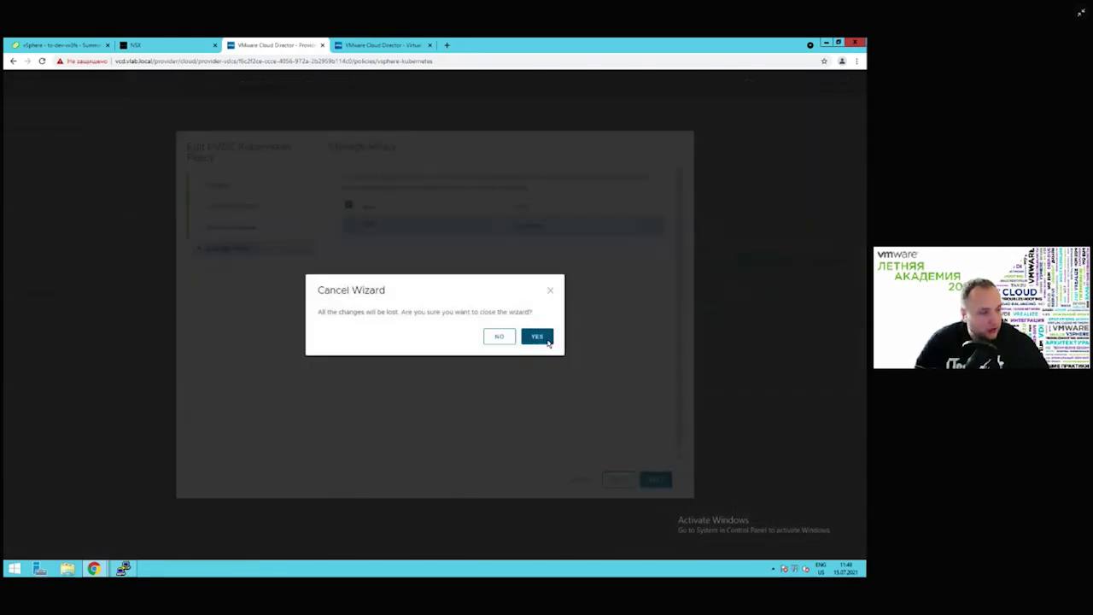
click(538, 336)
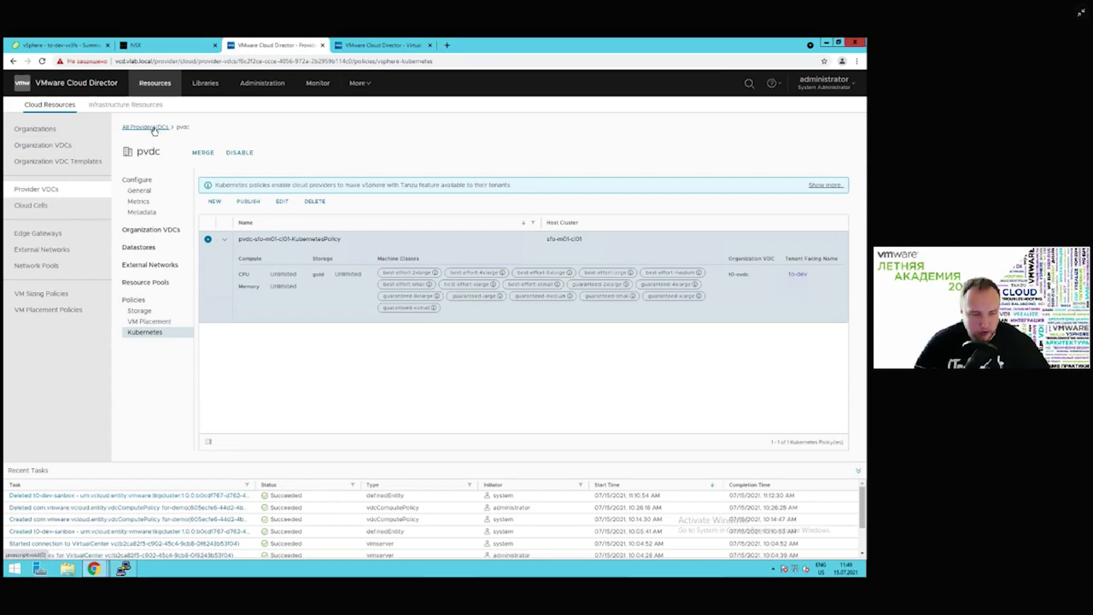
Open the provider's trusted certificates, inspect the details of the kube-api certificate, and close them
click(265, 83)
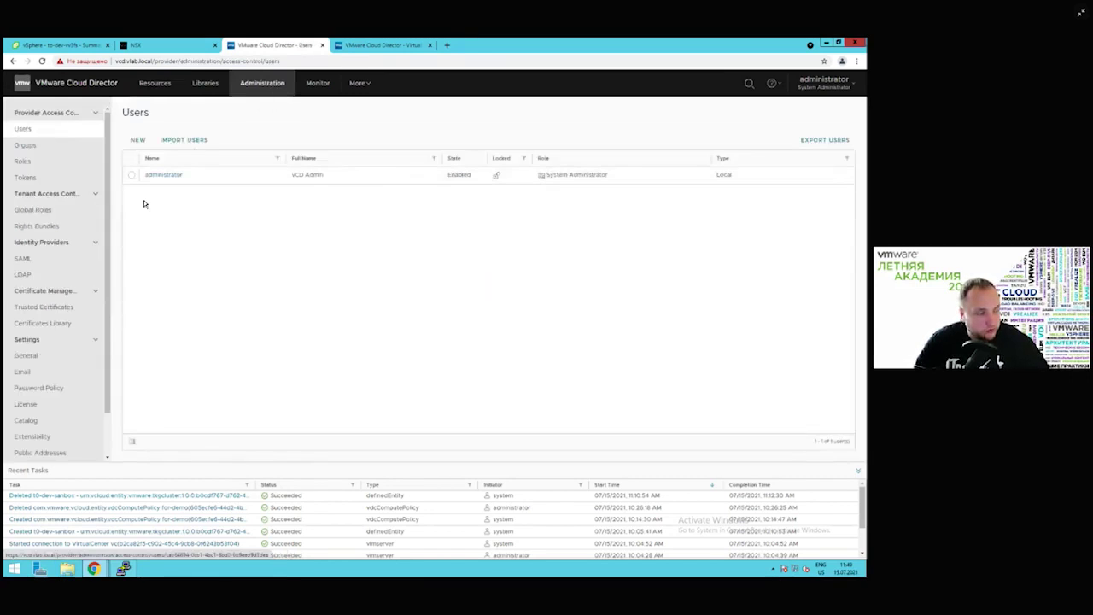
click(50, 308)
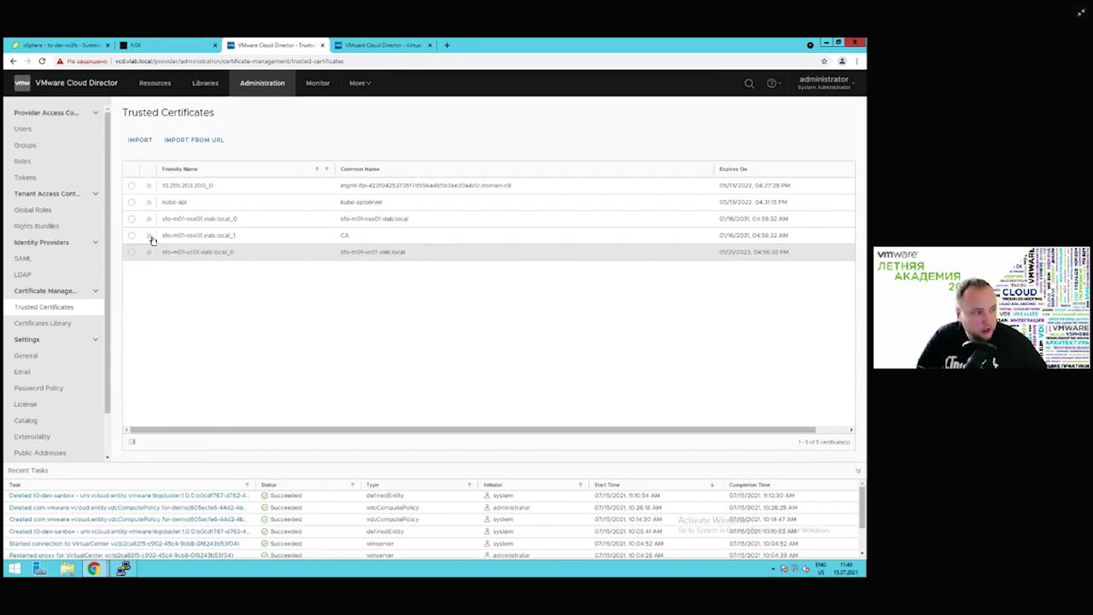
click(149, 202)
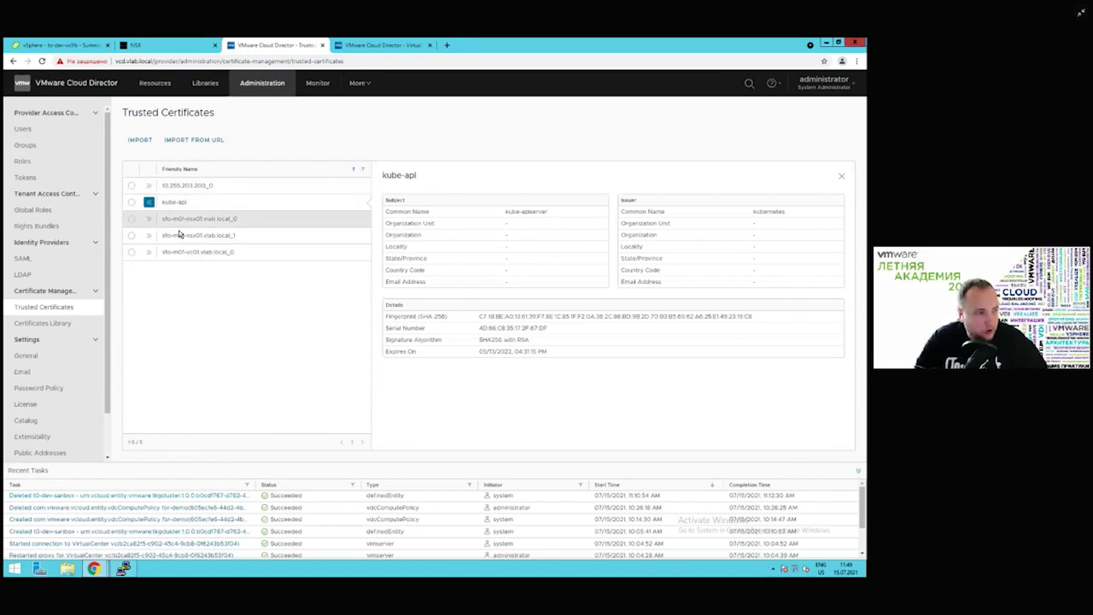
click(840, 178)
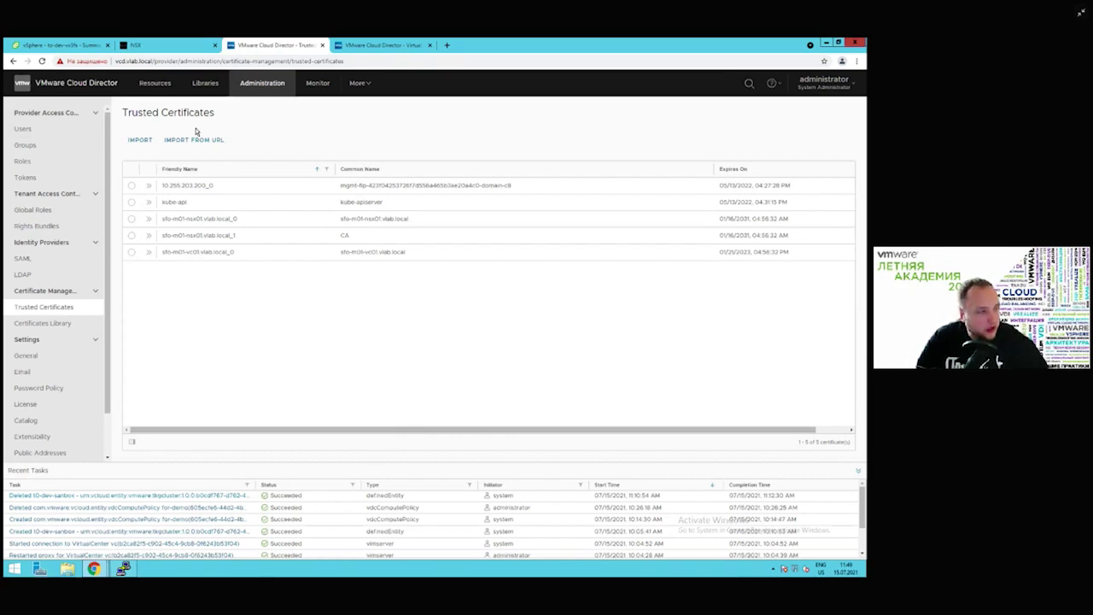
Open the vmware:tkgcluster Entitlement rights bundle and examine its view and manage rights for Tanzu Kubernetes Guest Cluster
click(53, 227)
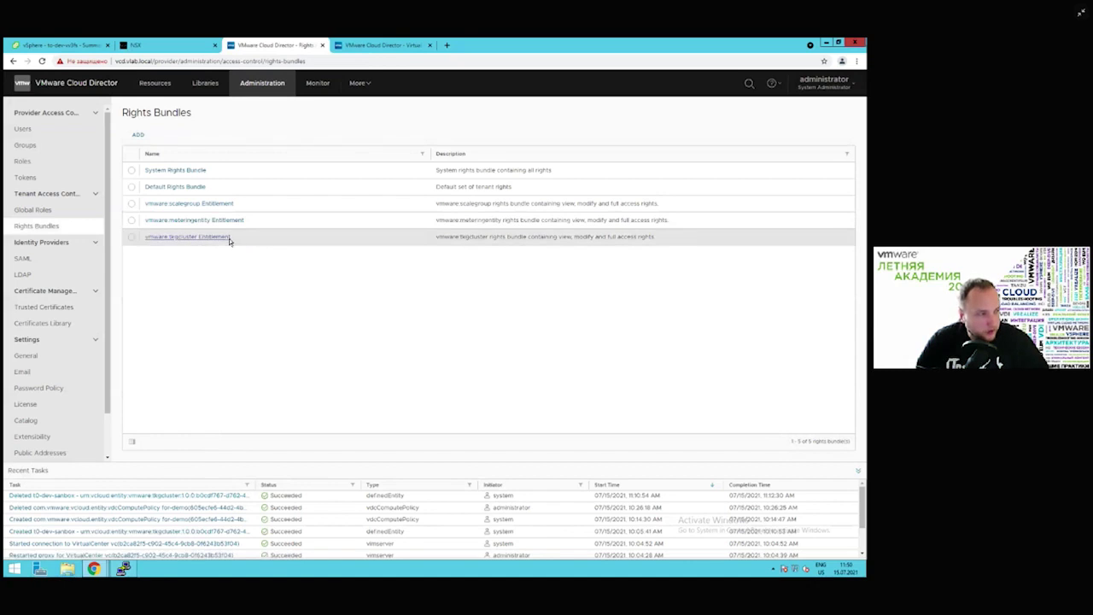
click(133, 239)
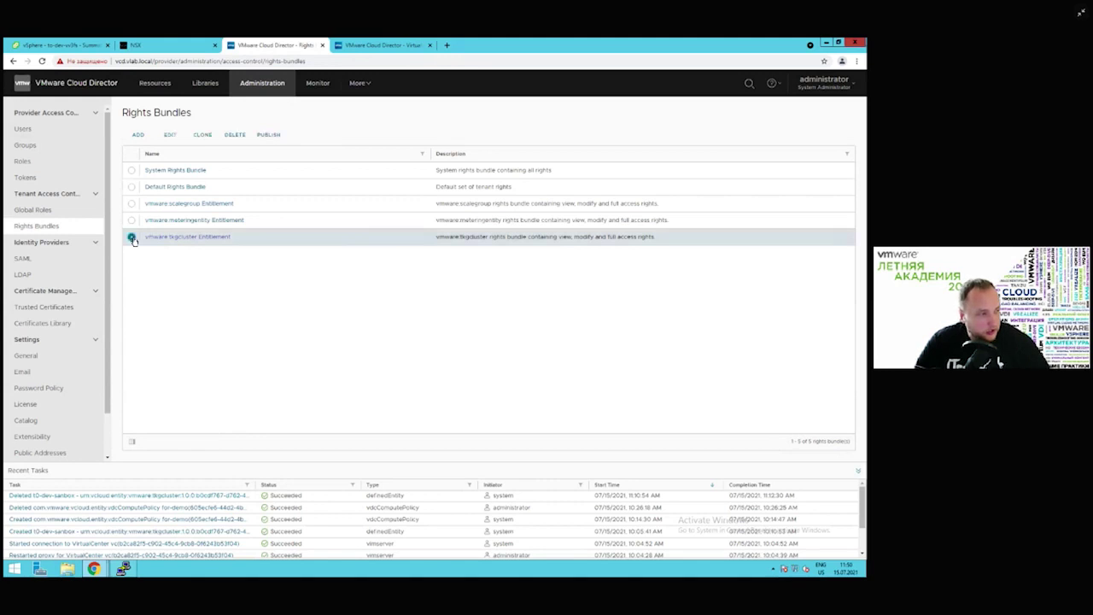
click(233, 237)
scroll(529, 320, down, 3)
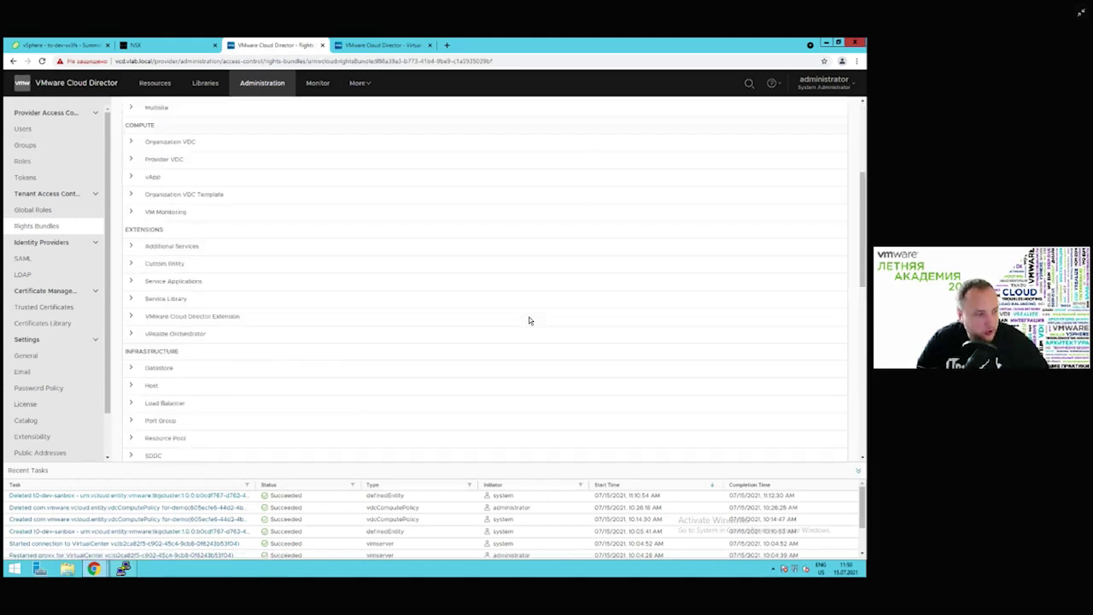
scroll(529, 320, down, 10)
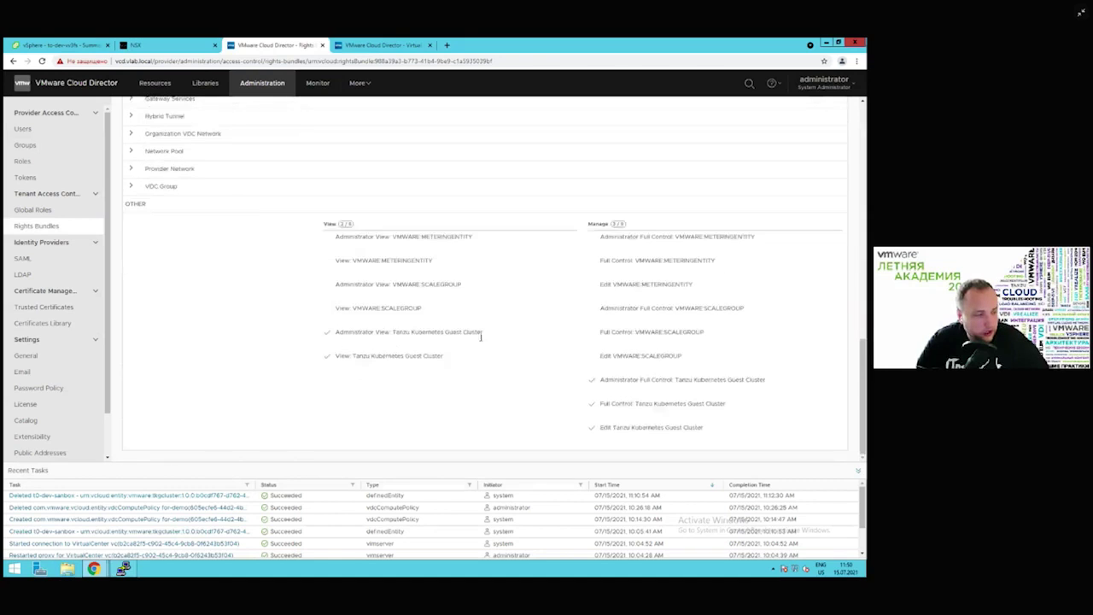
triple_click(480, 336)
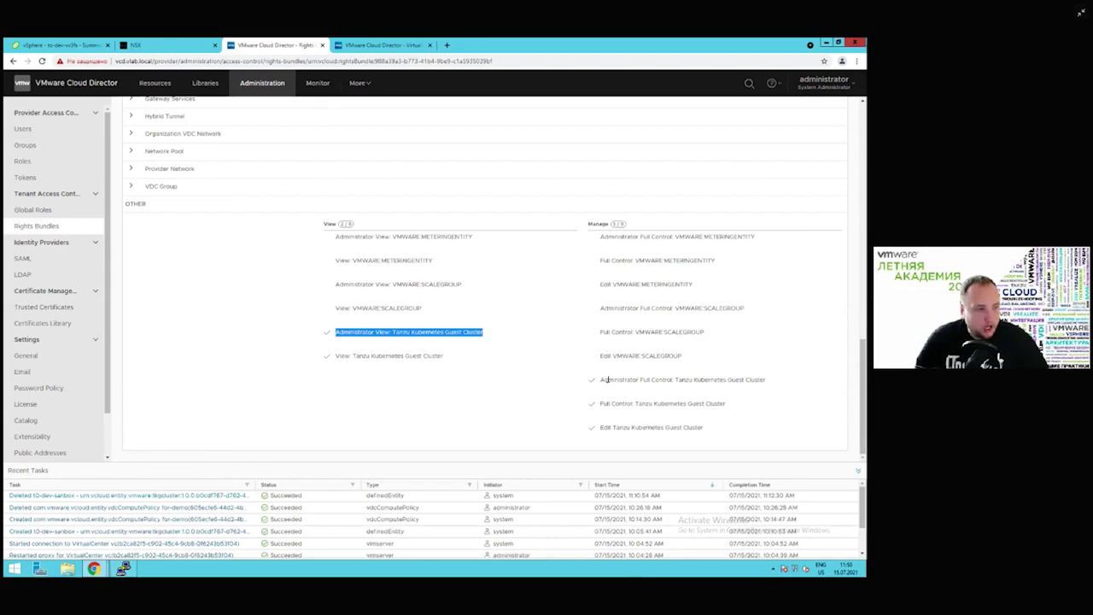
drag(601, 379, 767, 382)
click(698, 402)
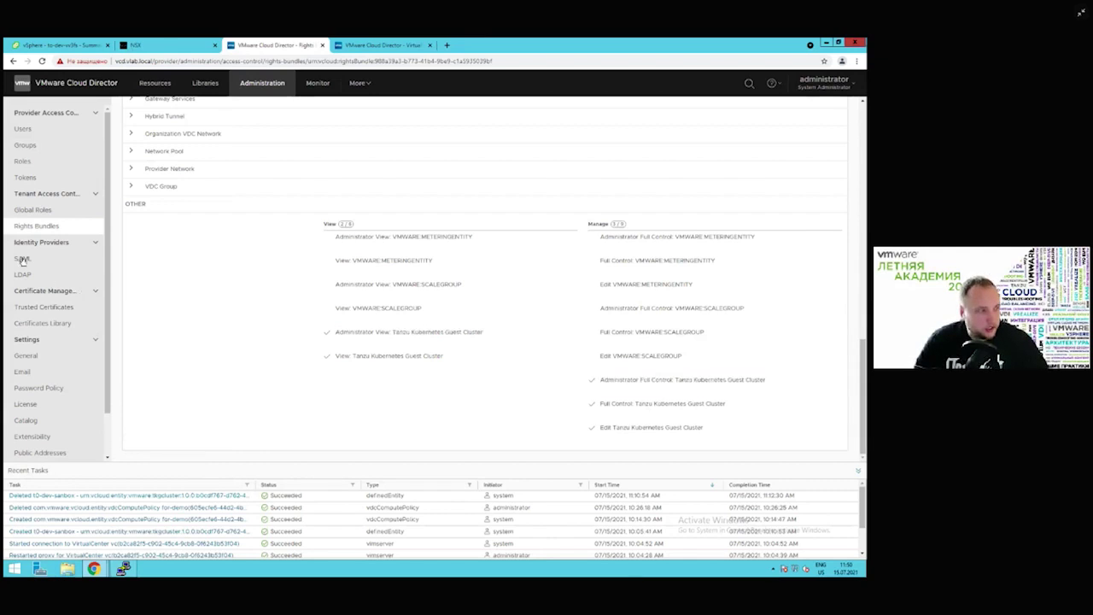
scroll(241, 239, up, 15)
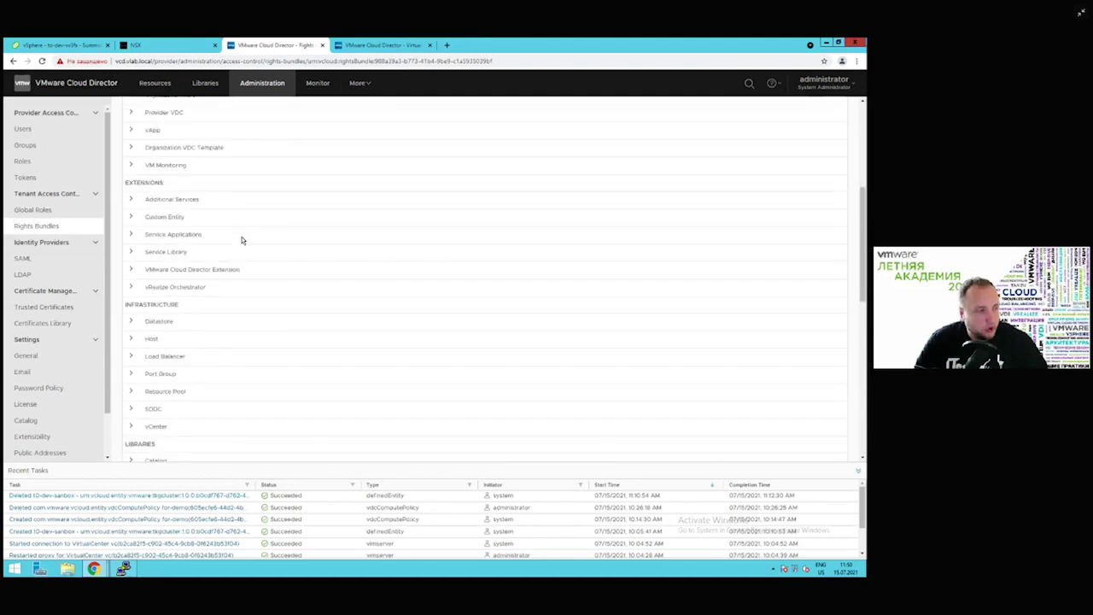
Check the tenant publishing settings of the vmware:tkgcluster Entitlement rights bundle, and discard the dialog
click(52, 227)
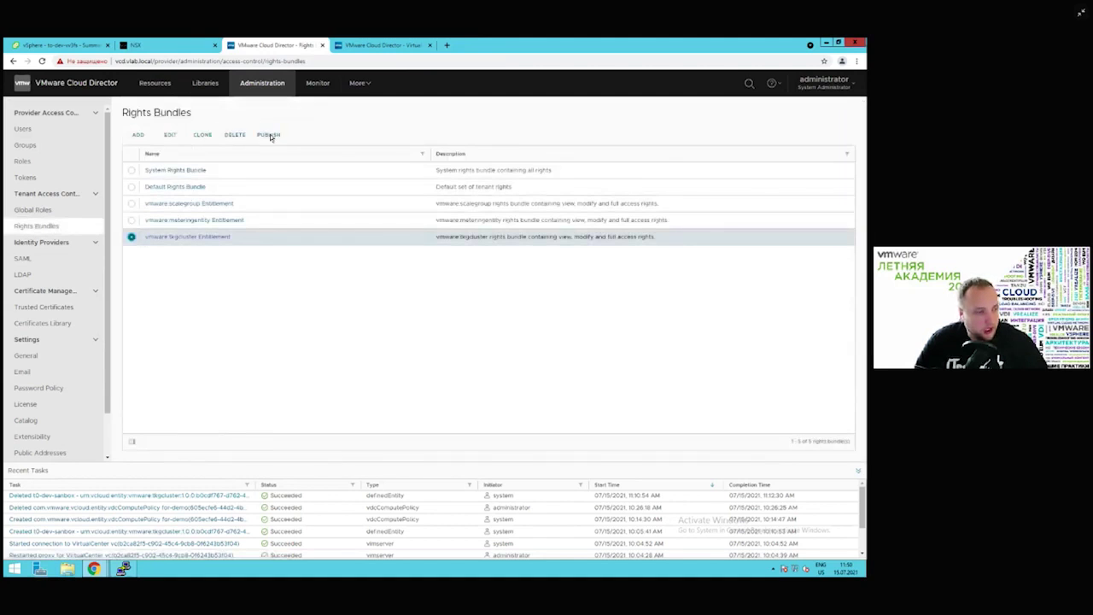
click(268, 135)
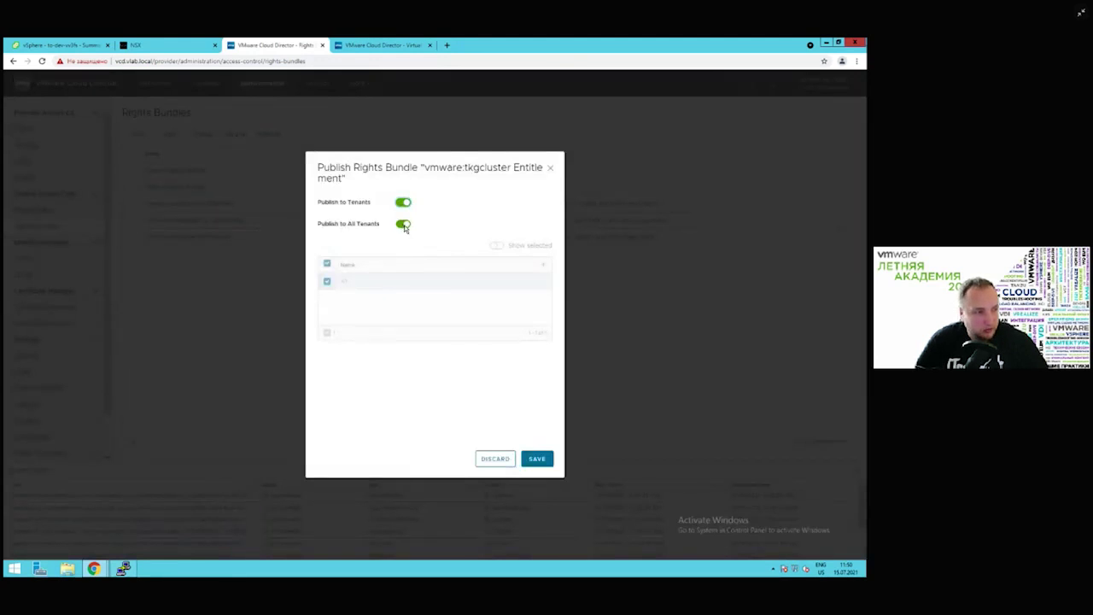
click(495, 464)
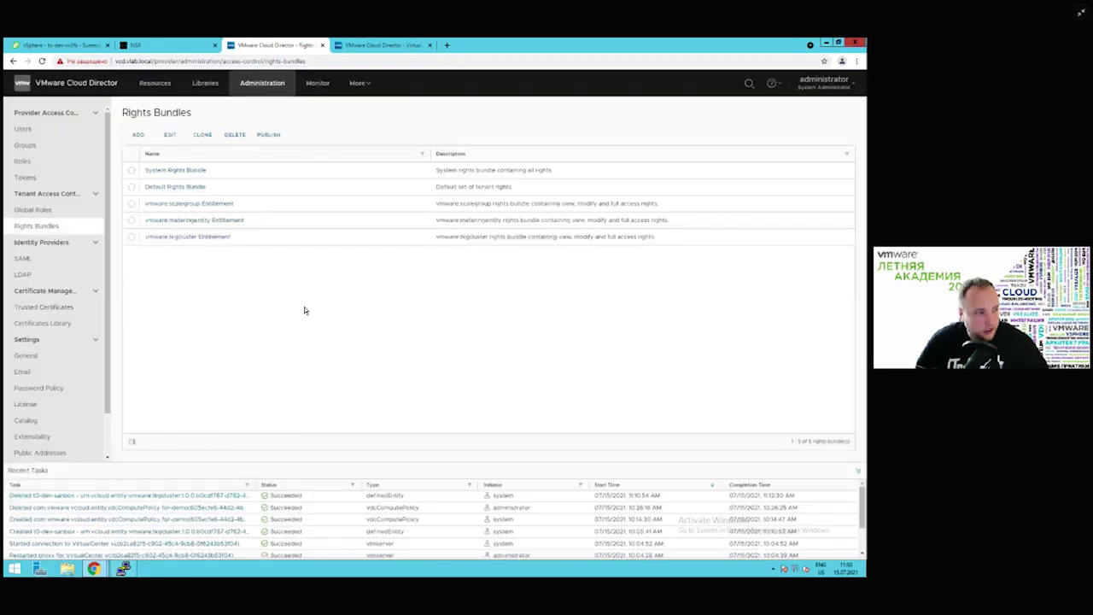
Look through the rights in the Default Rights Bundle, and open the list of global roles
click(155, 191)
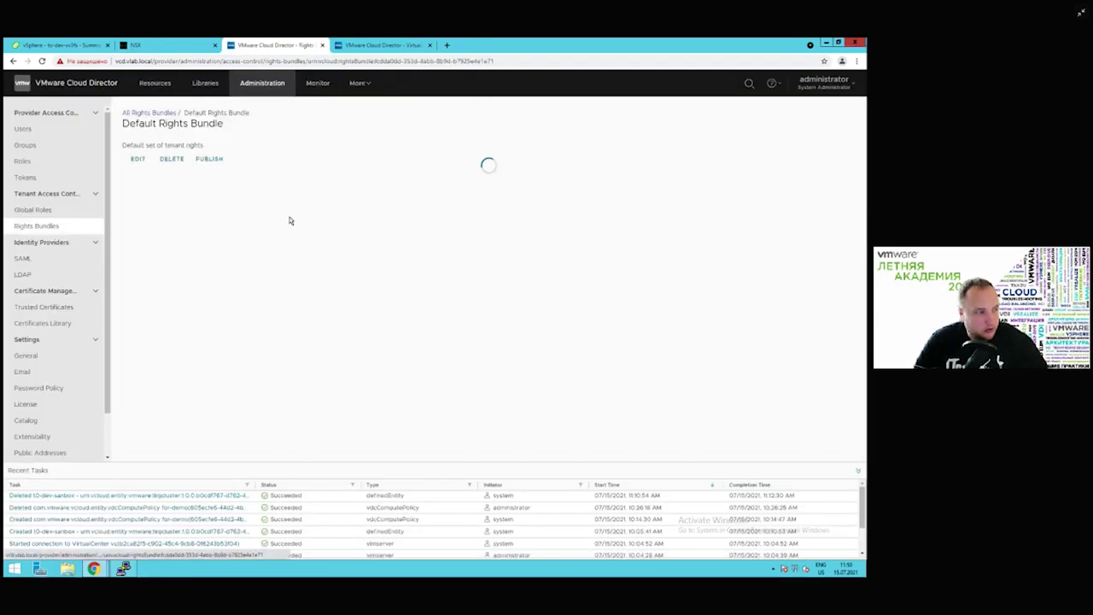
scroll(569, 338, down, 3)
scroll(569, 341, down, 10)
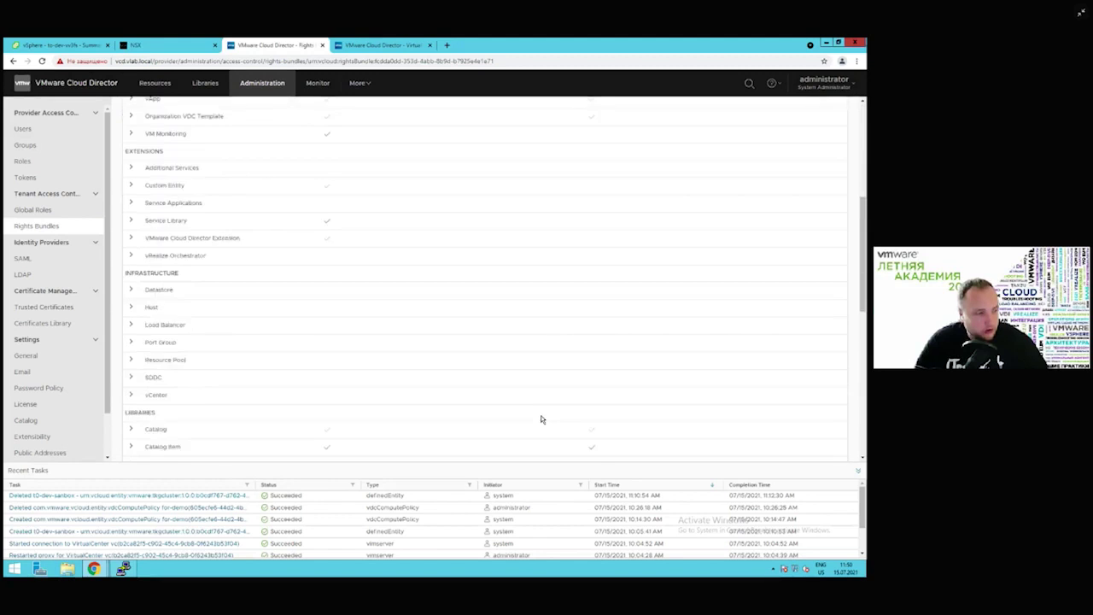
click(34, 210)
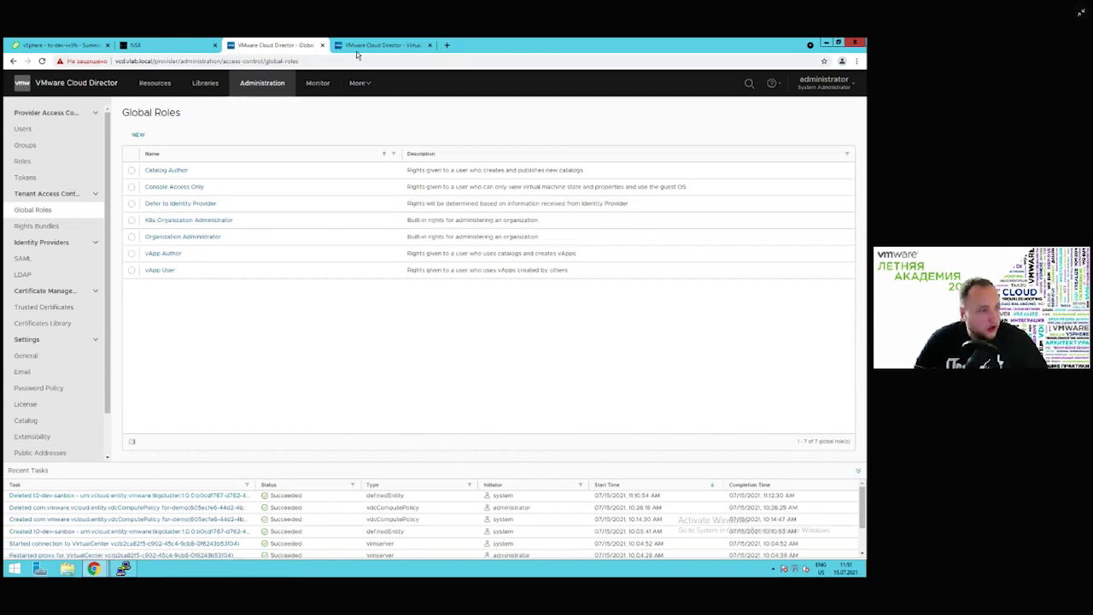
Return to the Kubernetes policies of provider VDC pvdc and select pvdc-sfo-m01-cl01-KubernetesPolicy
click(85, 82)
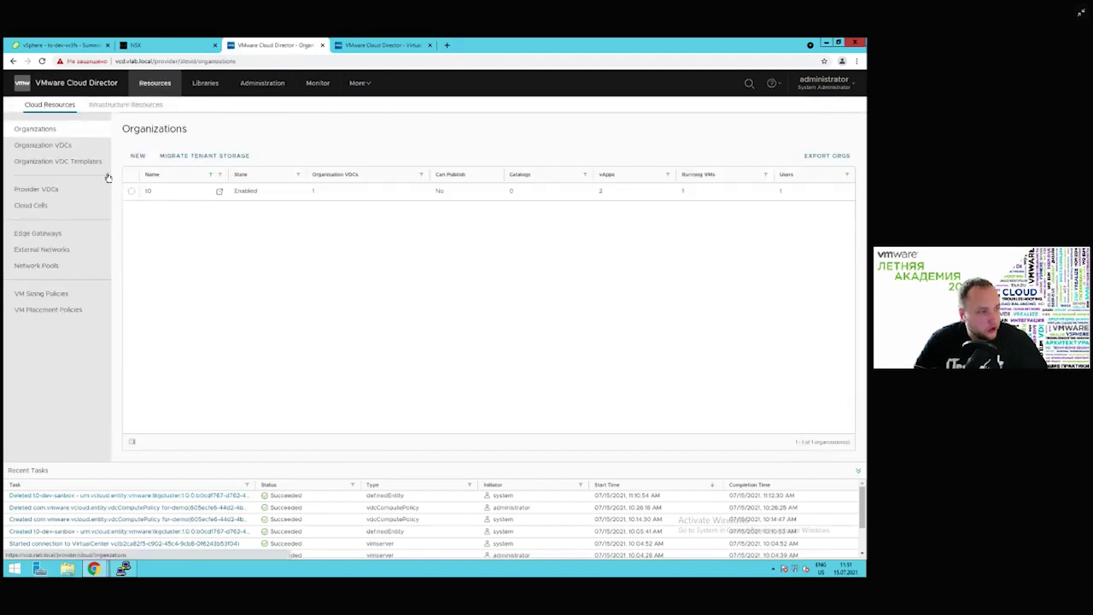
click(48, 190)
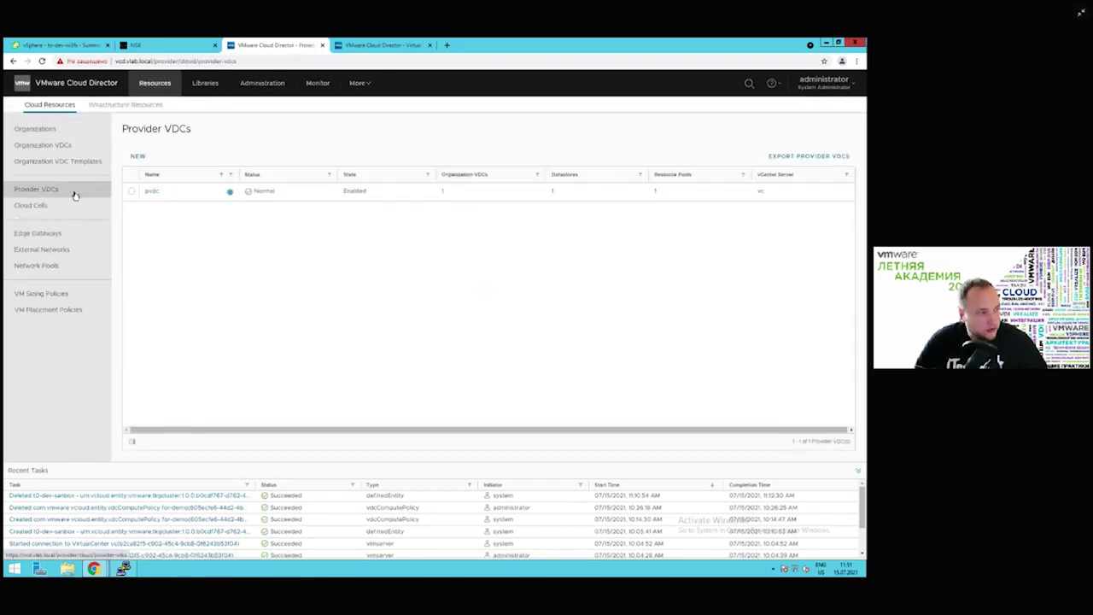
click(149, 191)
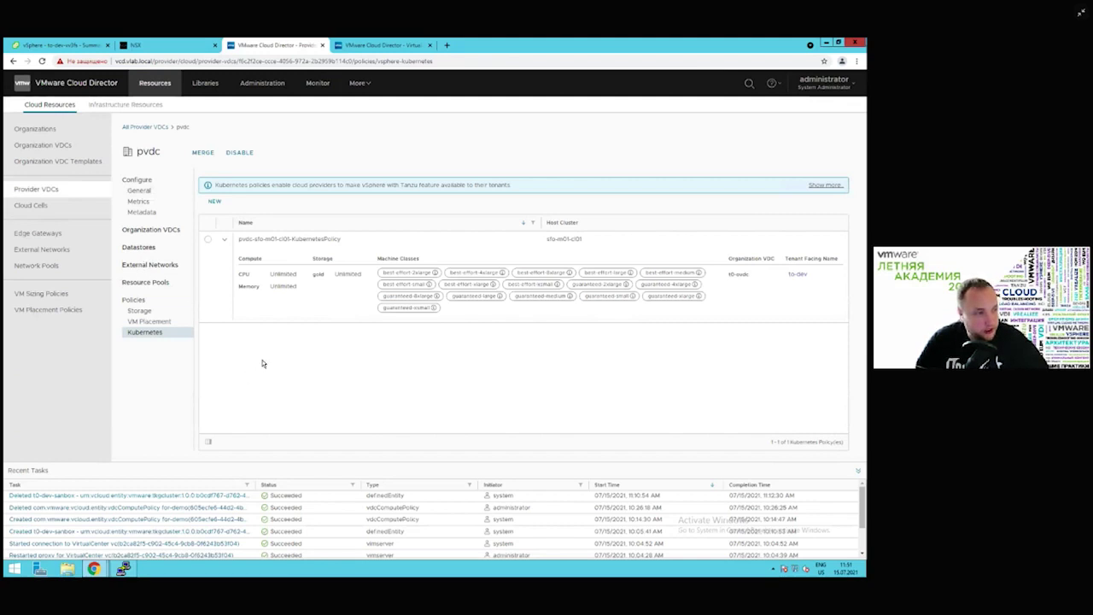
click(216, 202)
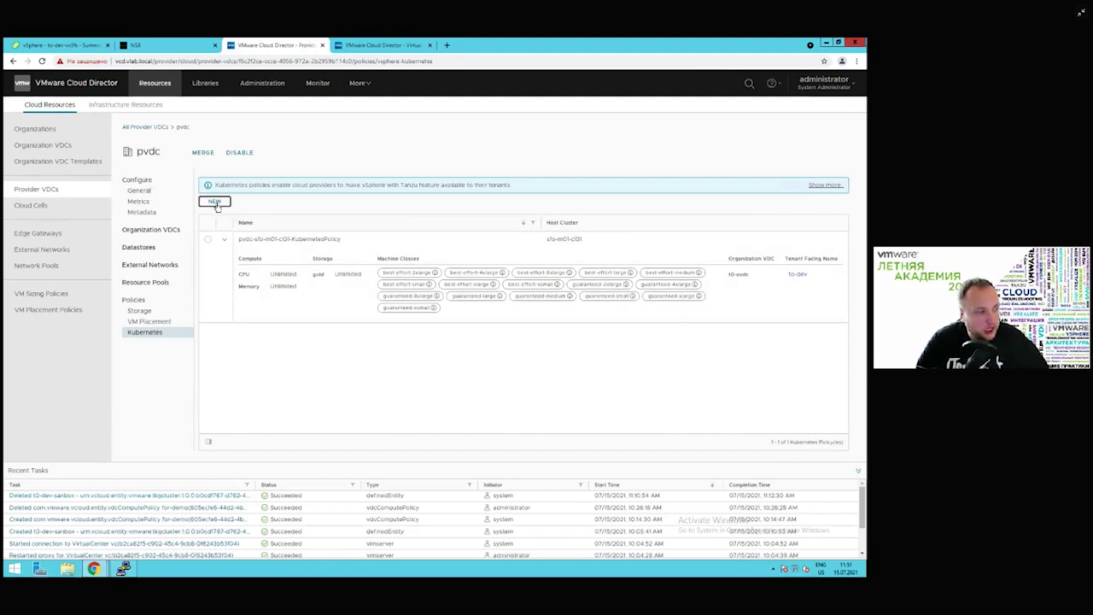
click(208, 240)
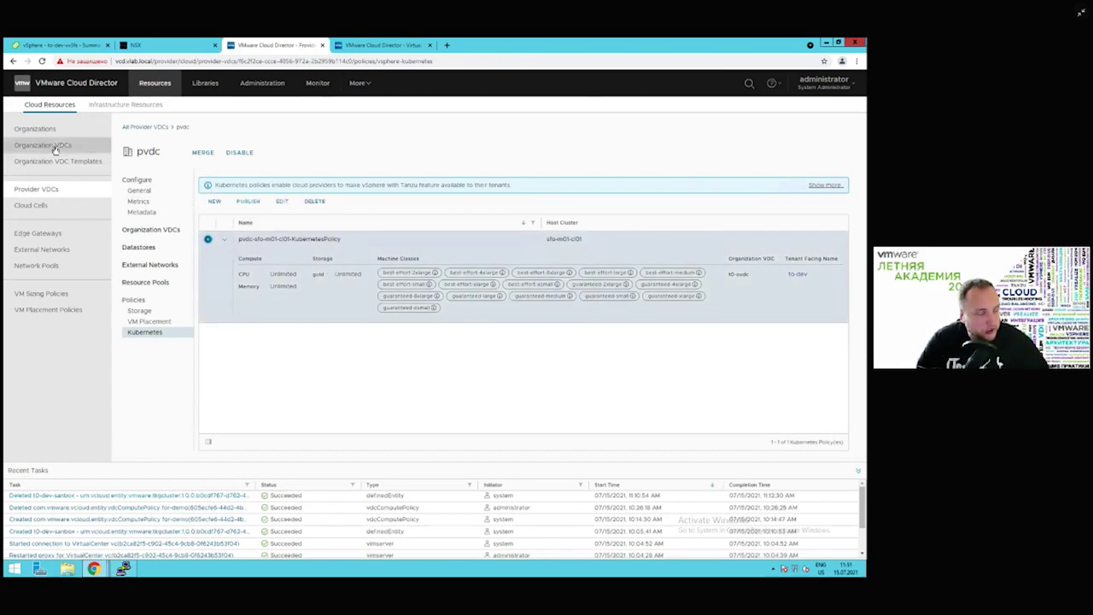
Start publishing the Kubernetes policy with tenant-facing name and description for-demo, and choose t0-ovdc as the target organization VDC
click(247, 204)
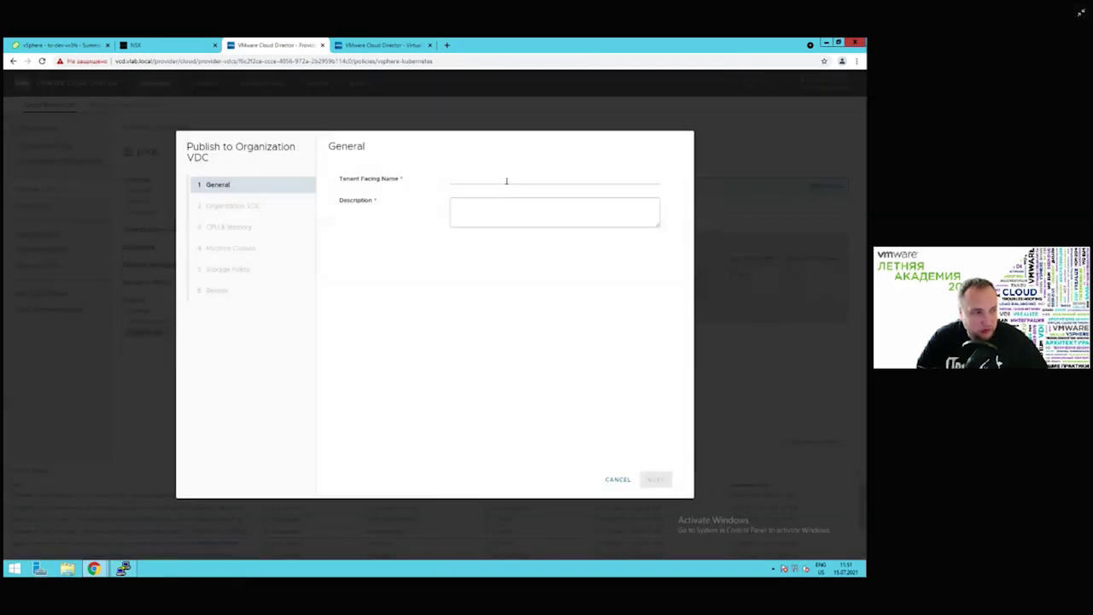
click(507, 182)
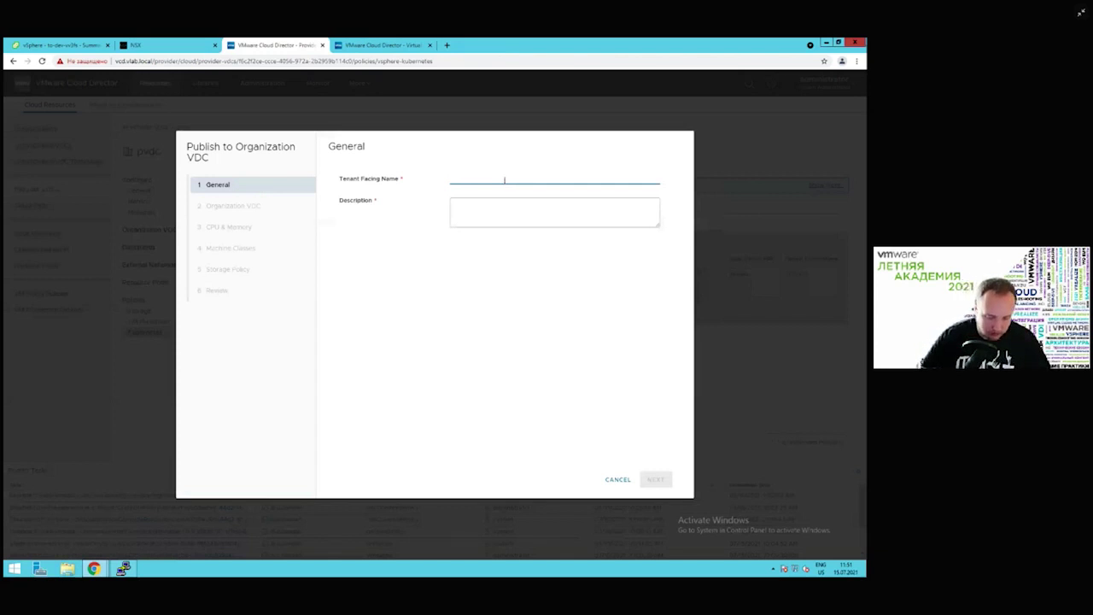
text(for-demo)
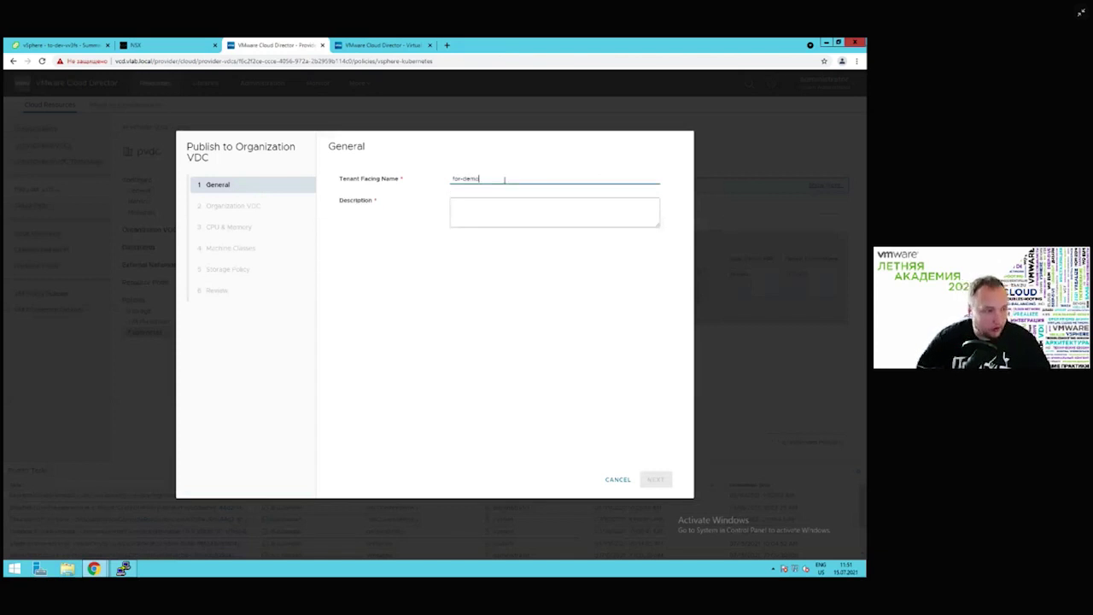
key(ctrl+a)
key(ctrl+c)
click(491, 208)
key(ctrl+v)
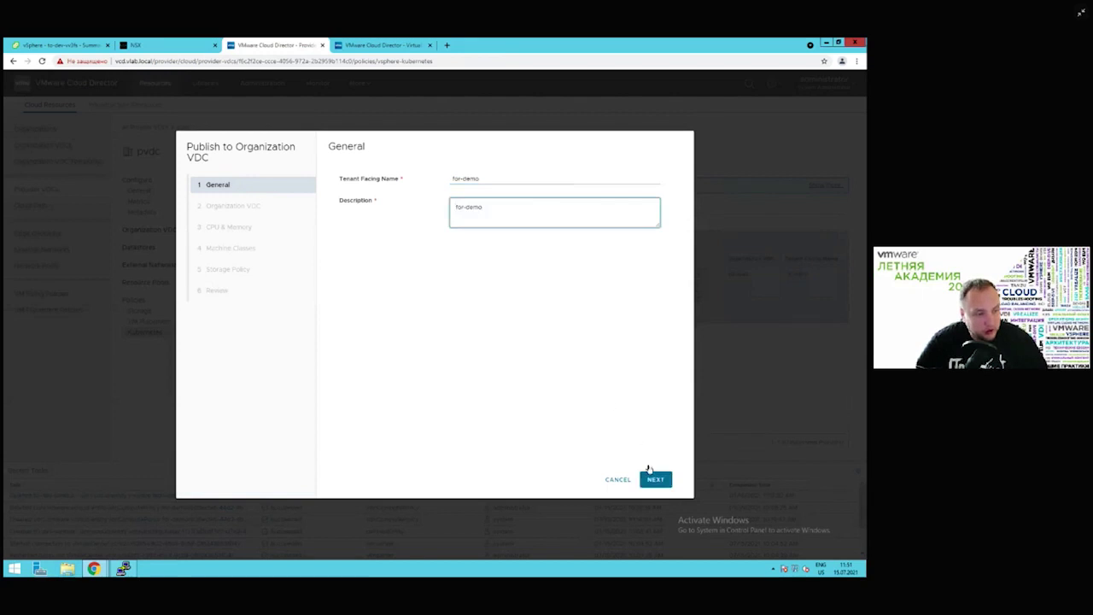
click(655, 479)
click(349, 213)
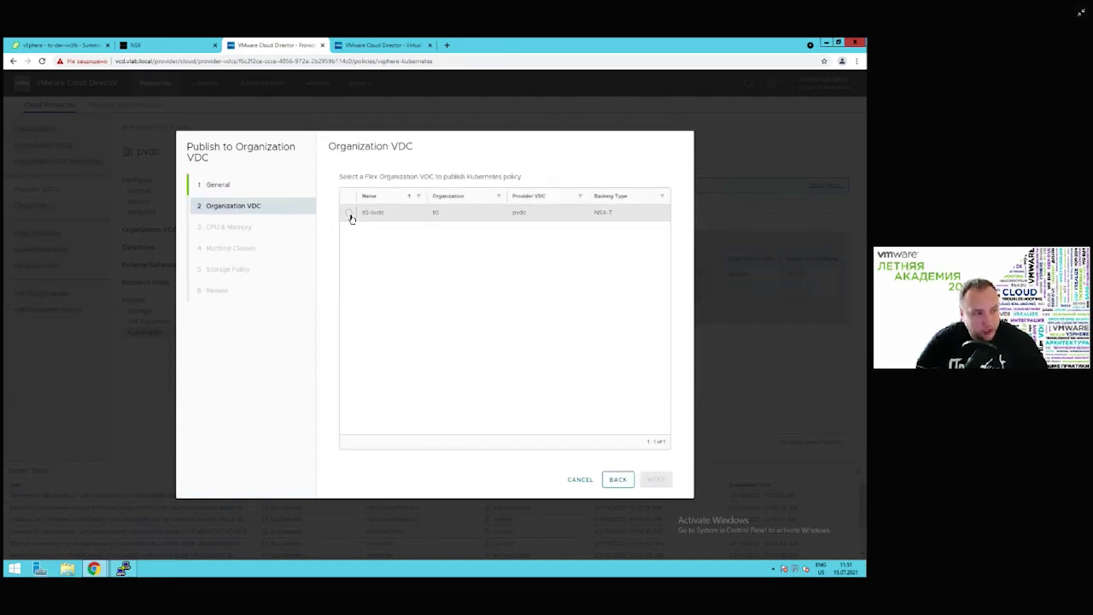
click(663, 481)
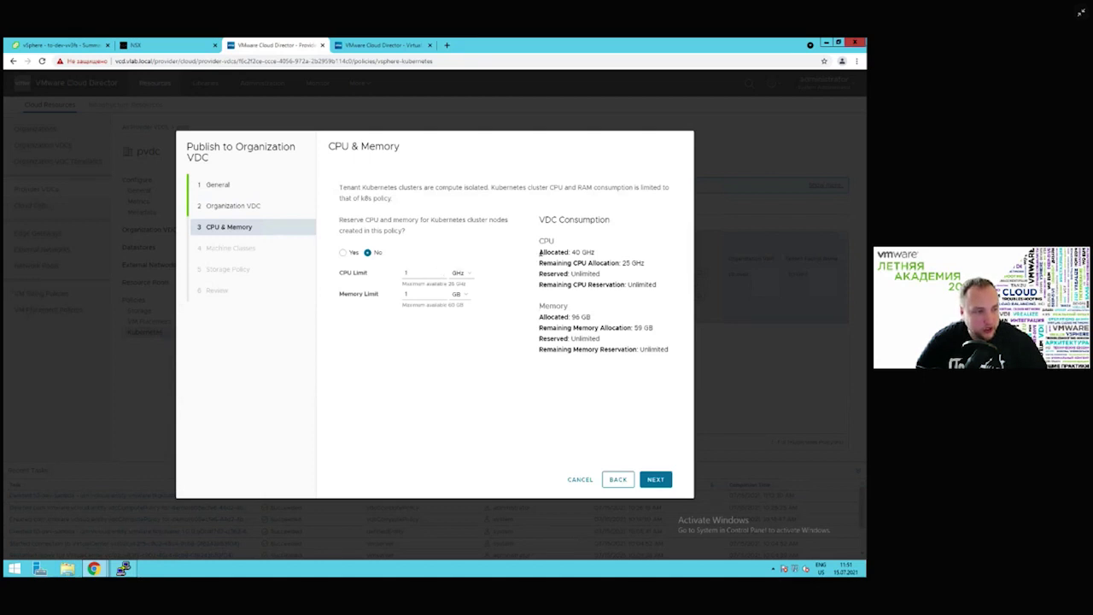
Review the VDC's CPU and memory consumption, and limit the published policy to 5 GHz of CPU and 32 GB of memory
drag(539, 252, 595, 253)
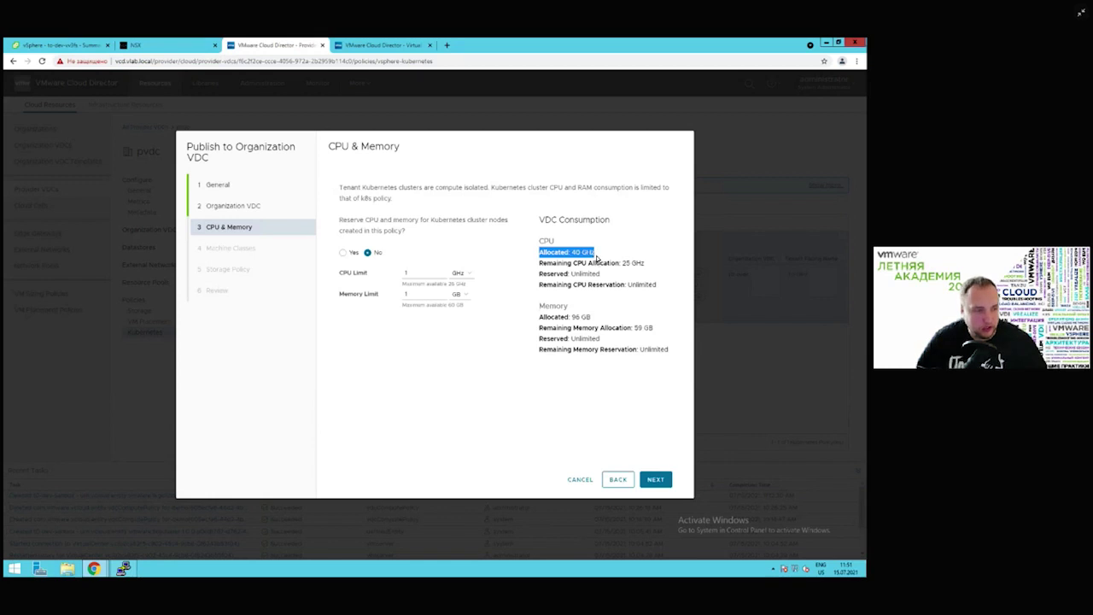
click(576, 265)
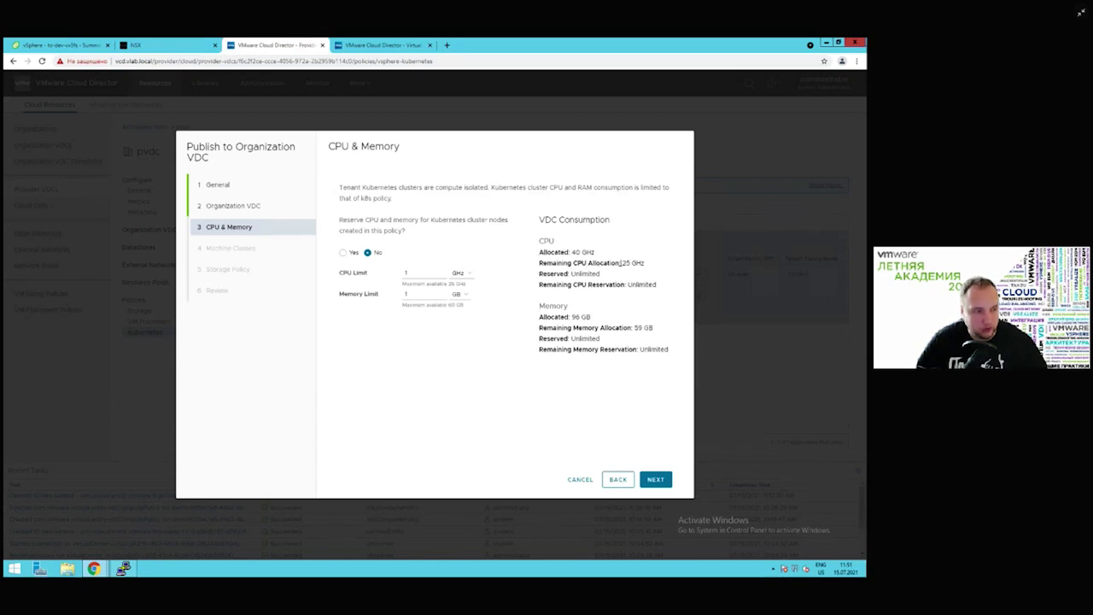
drag(664, 267, 622, 263)
drag(632, 327, 655, 329)
click(654, 335)
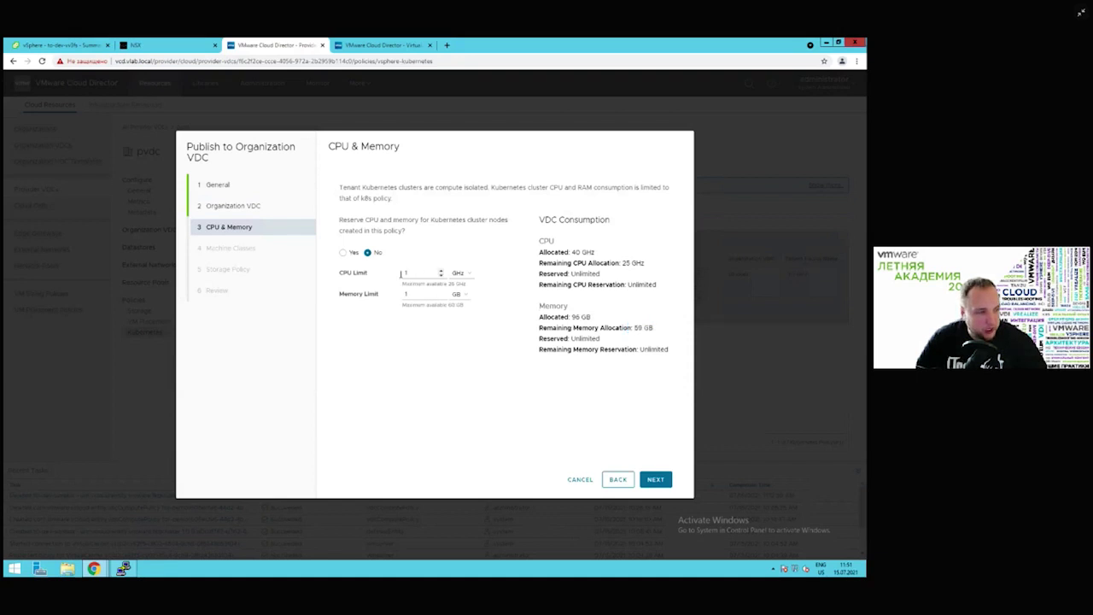
click(401, 274)
text(1)
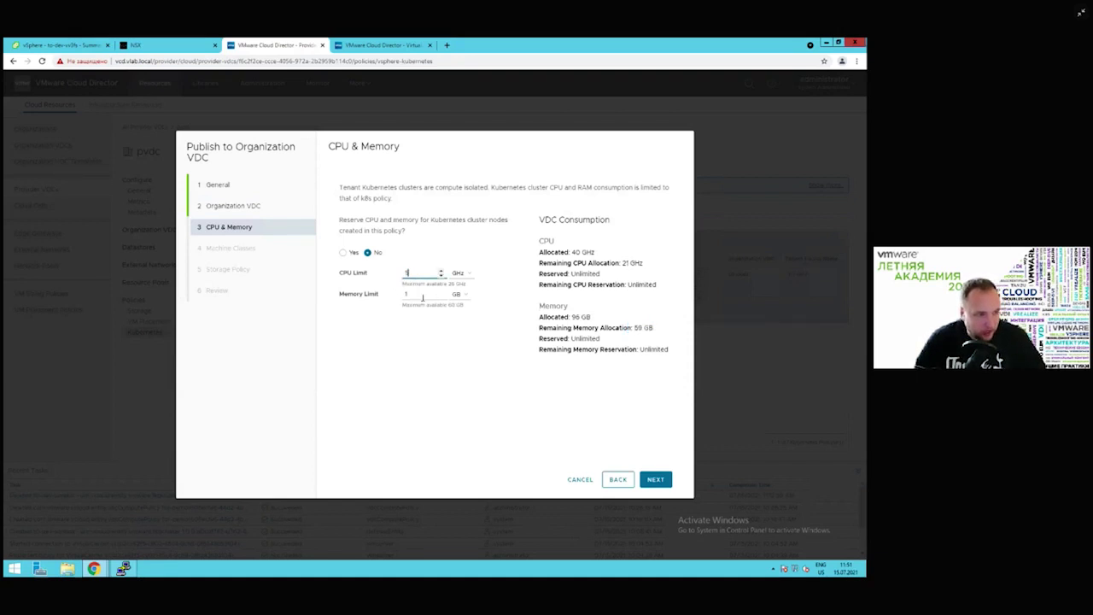
click(422, 297)
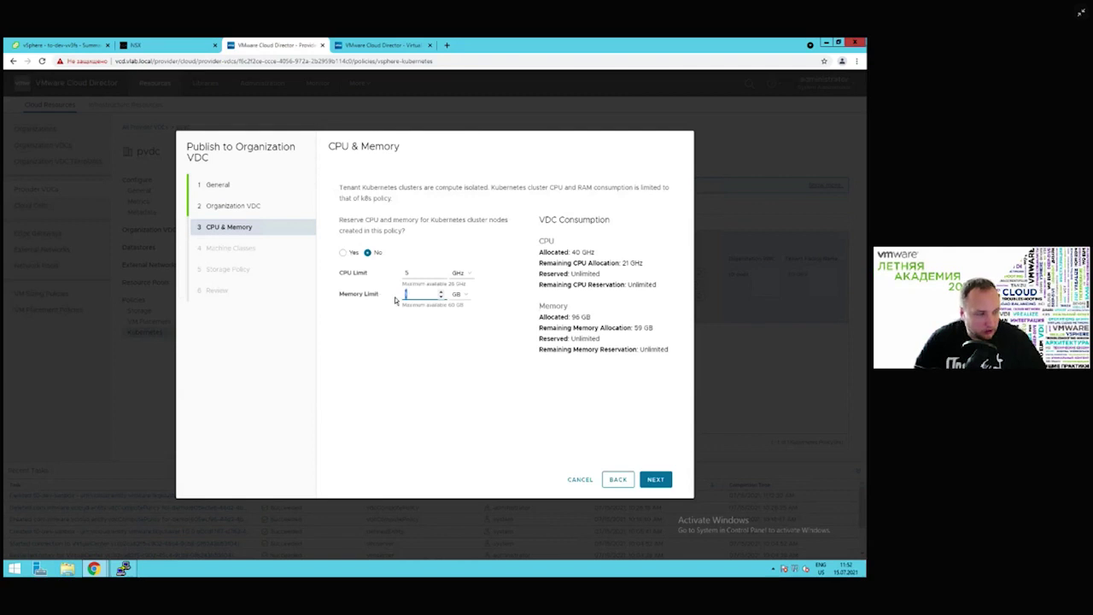
text(32)
Check the VDC's remaining memory and CPU allocation under the new limits, and continue to the machine classes
click(637, 328)
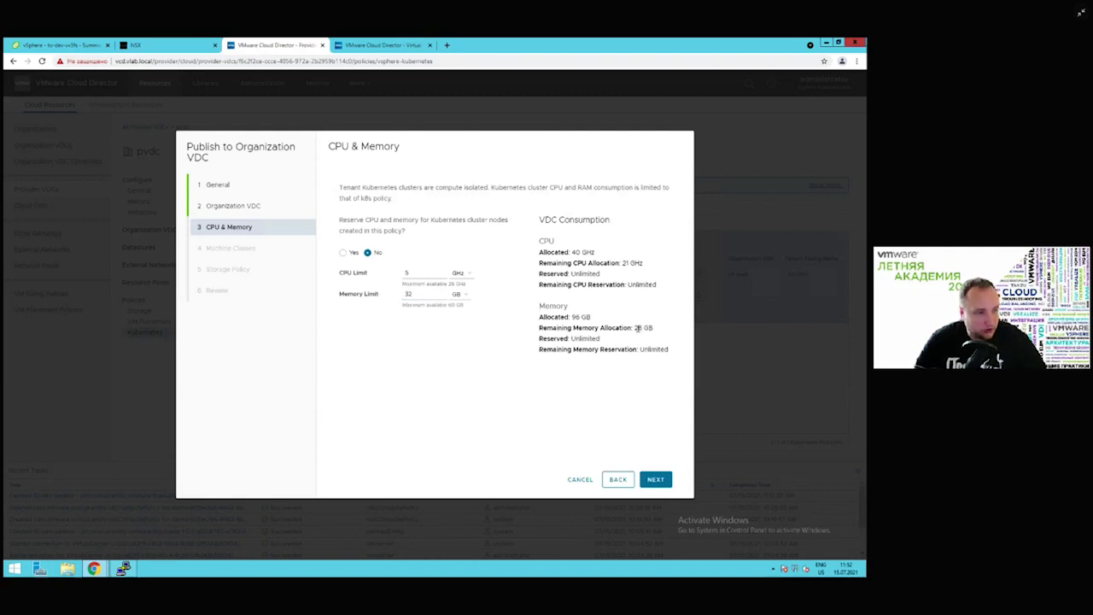
drag(653, 328, 634, 328)
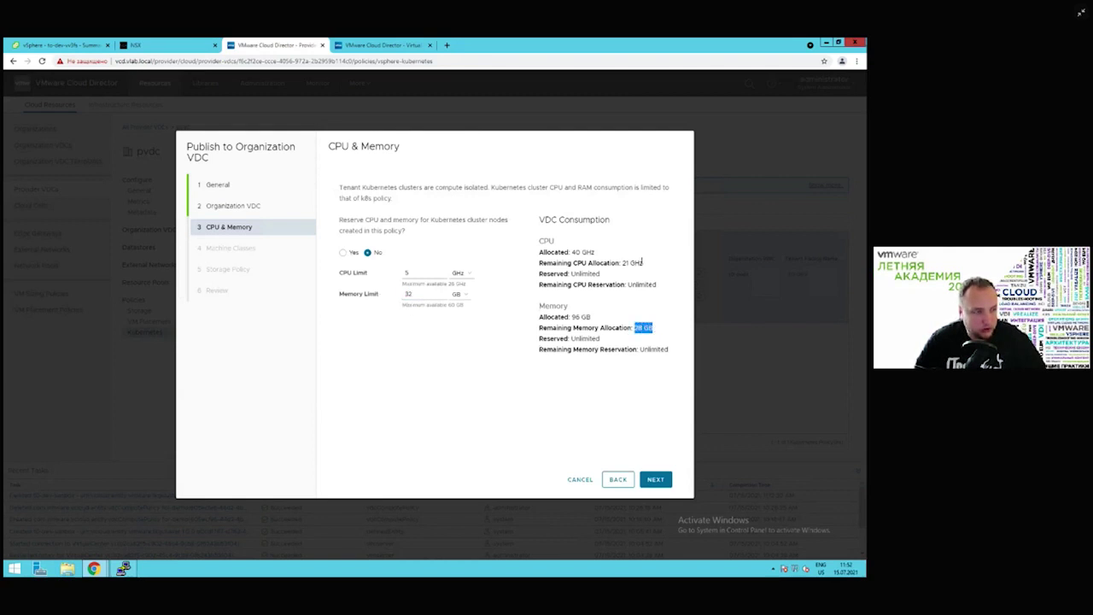
drag(643, 262, 621, 262)
click(622, 266)
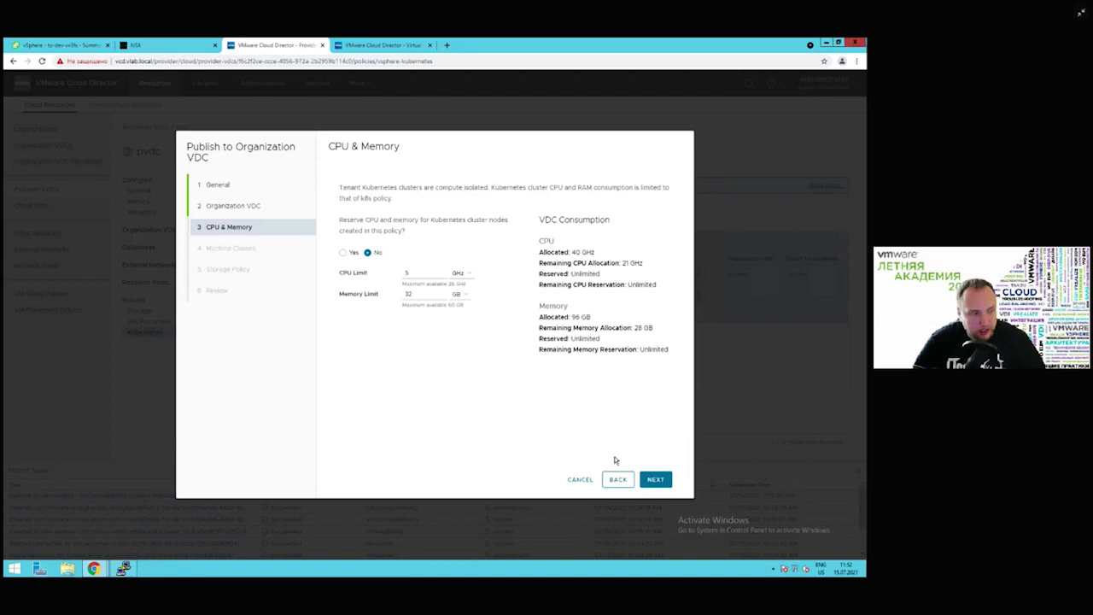
click(656, 480)
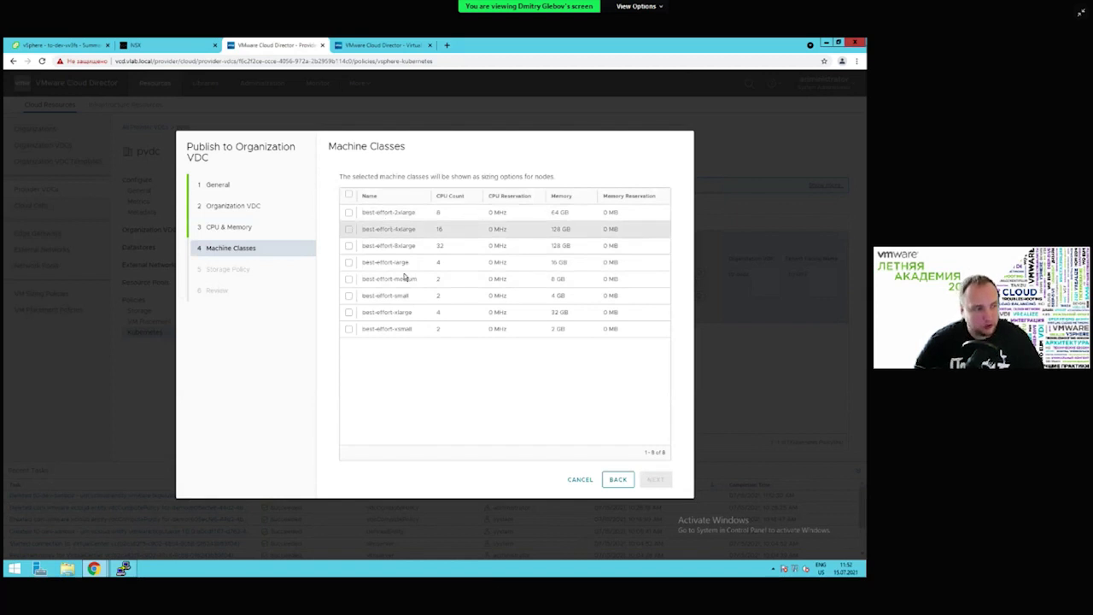
Offer the best-effort-xsmall machine class and the gold storage policy with an unlimited limit, and publish the policy
click(348, 330)
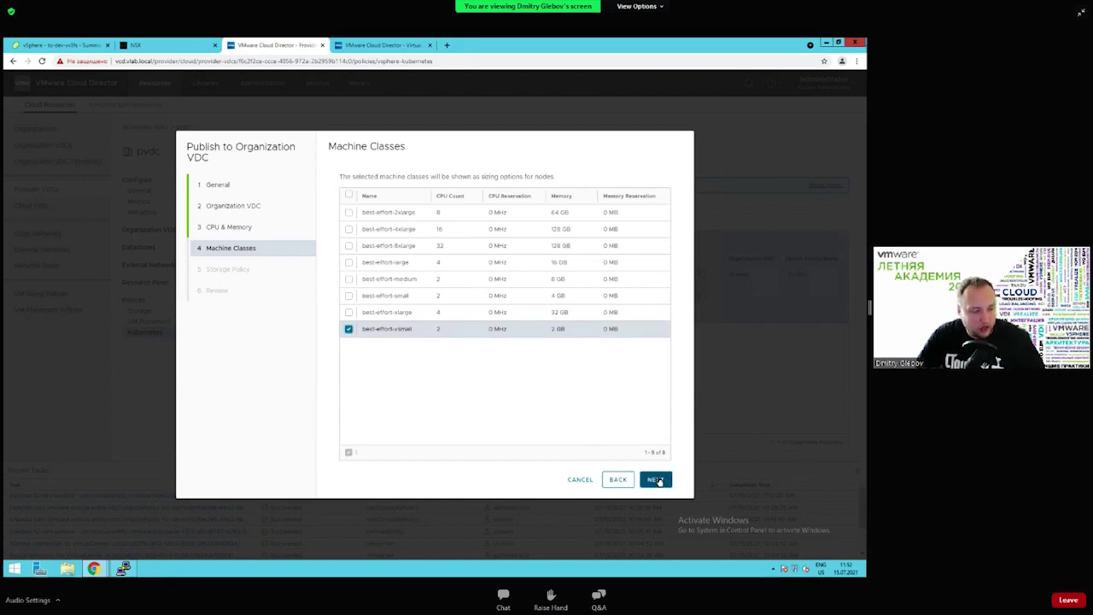
click(655, 480)
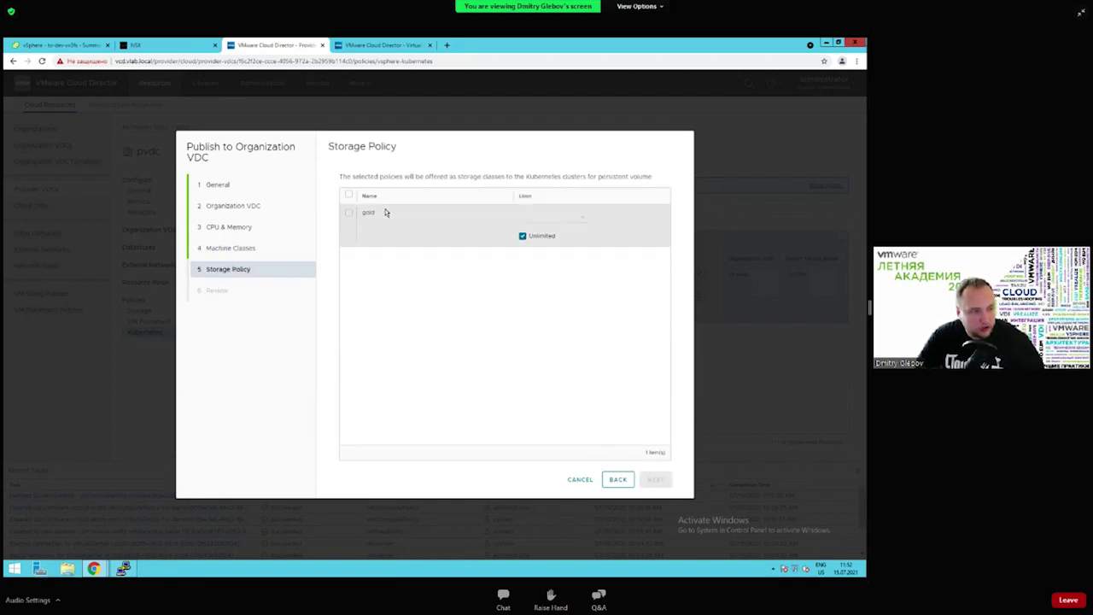
click(349, 213)
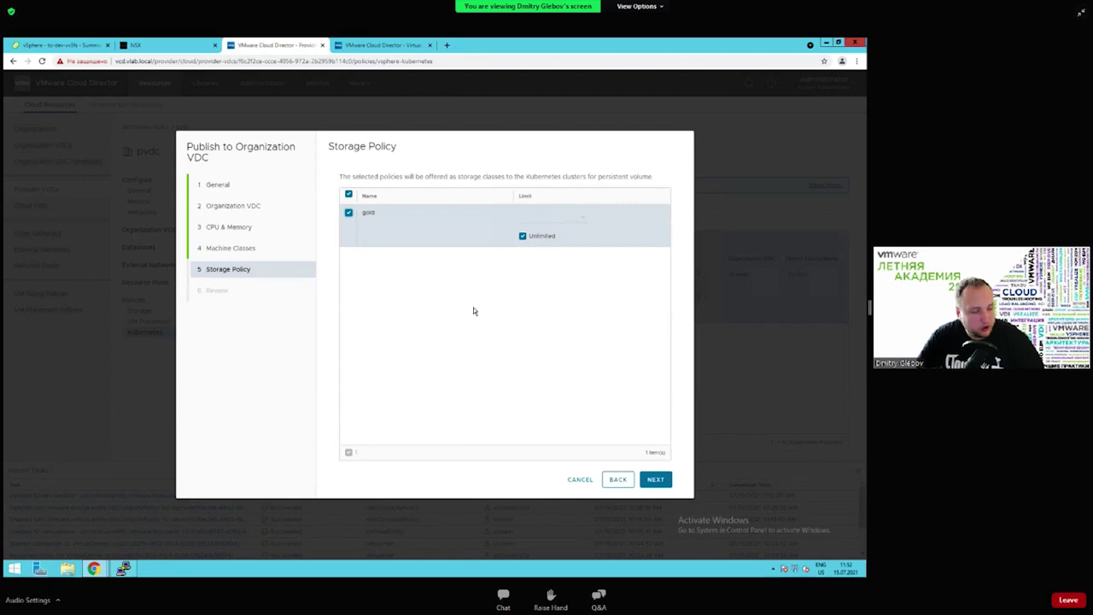
click(665, 485)
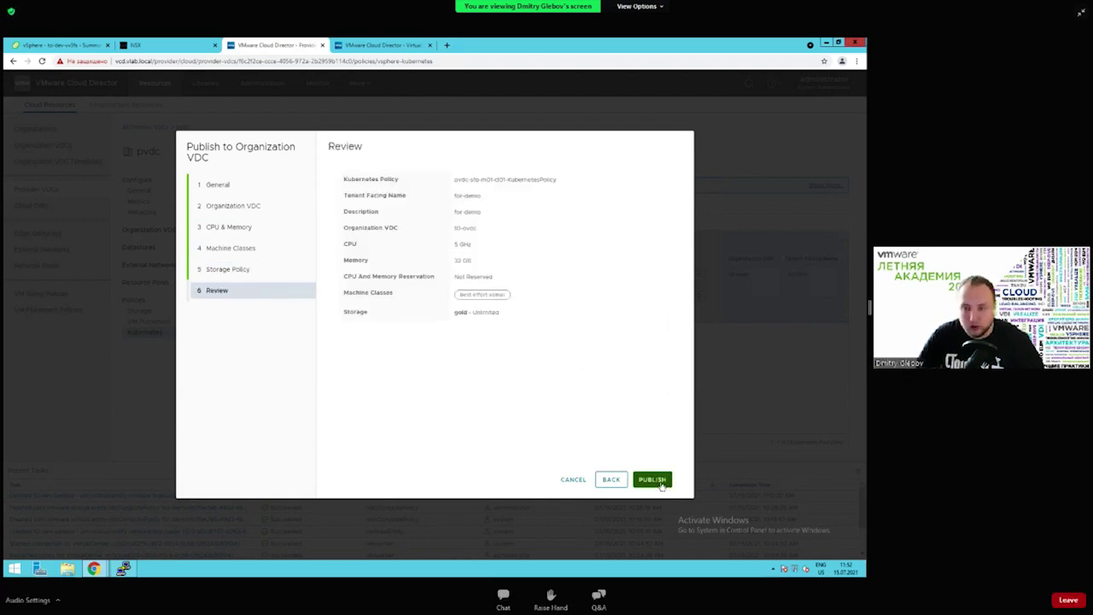
click(662, 484)
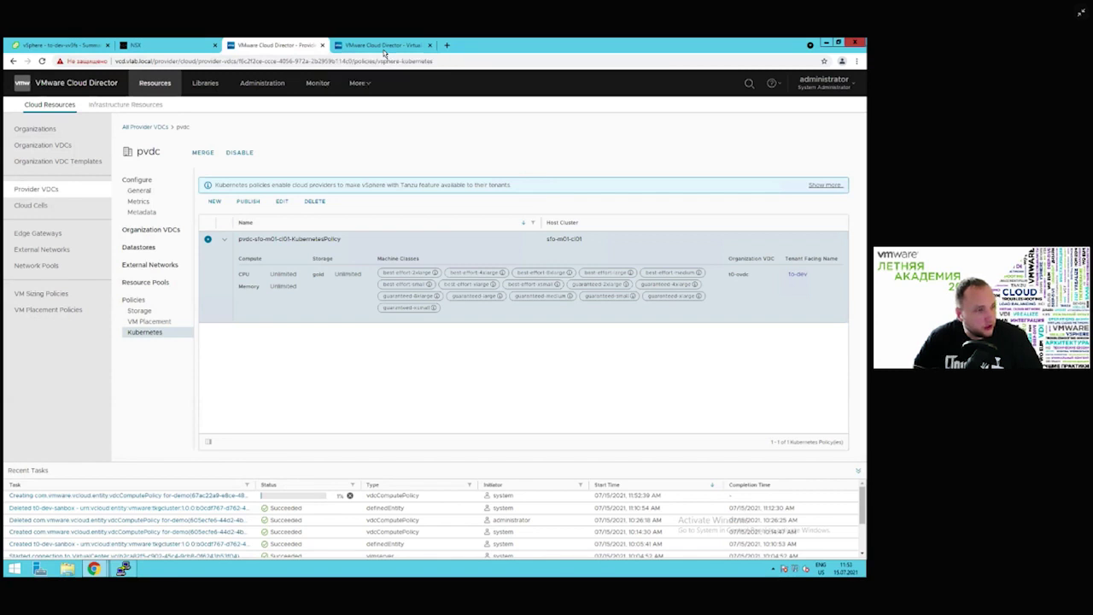
Switch to the t0 tenant portal, show all its virtual data centers, and locate the Kubernetes Container Clusters entry
click(383, 51)
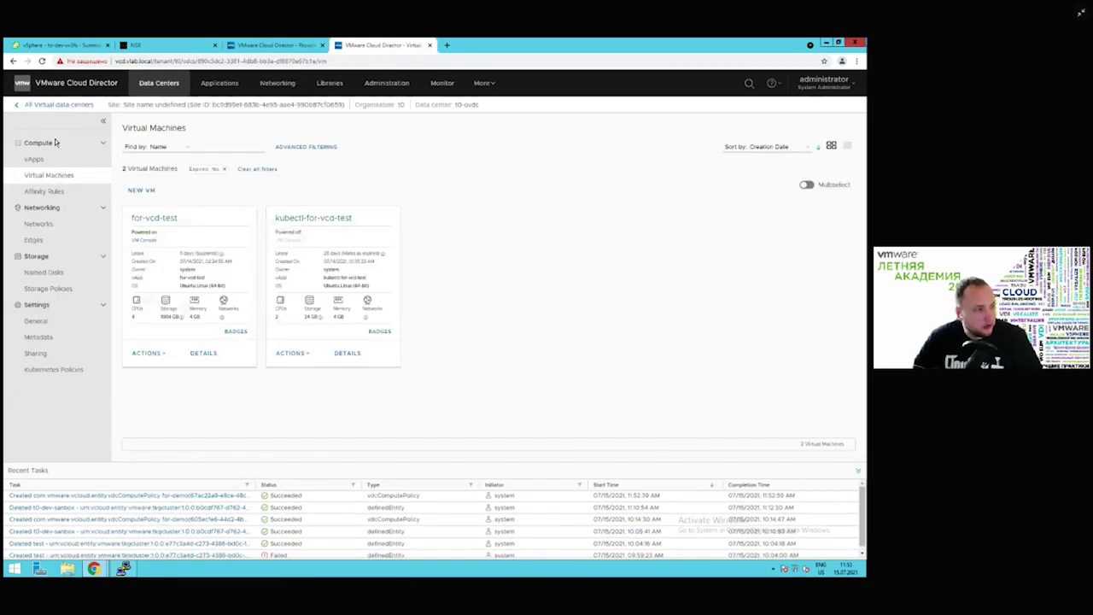
click(58, 104)
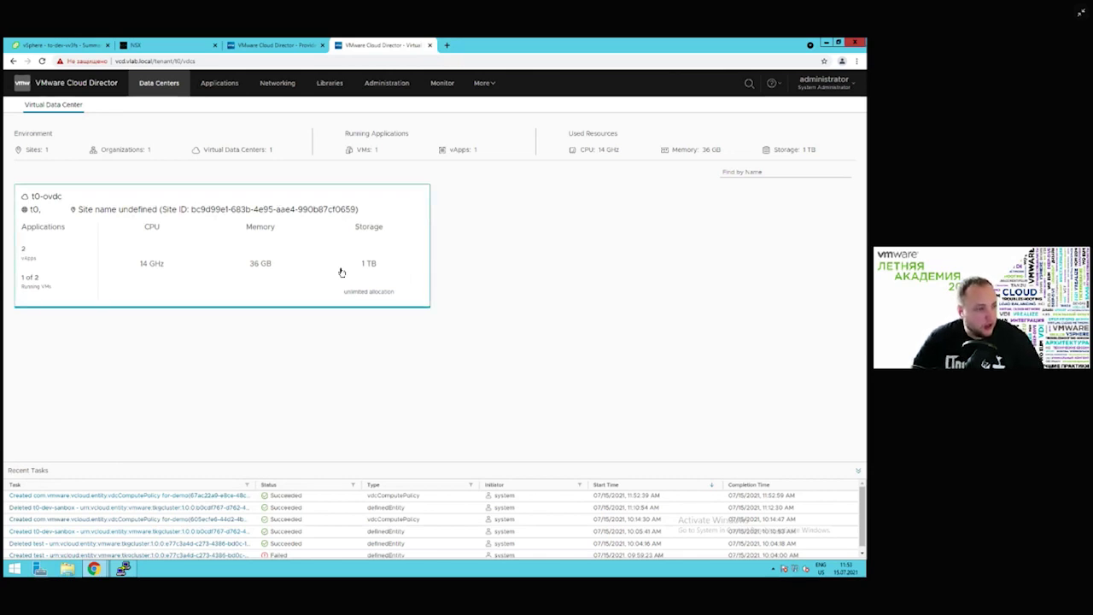
click(486, 84)
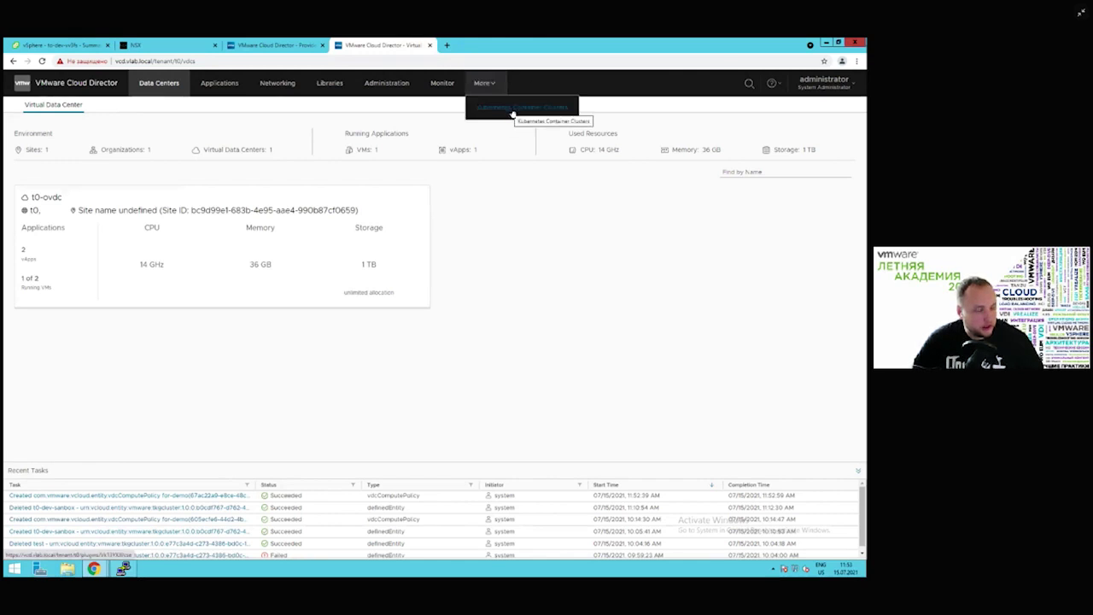
Return to the provider portal, examine the tenant publishing options of the Container UI Plugin in the portal customization, and discard the dialog
click(286, 46)
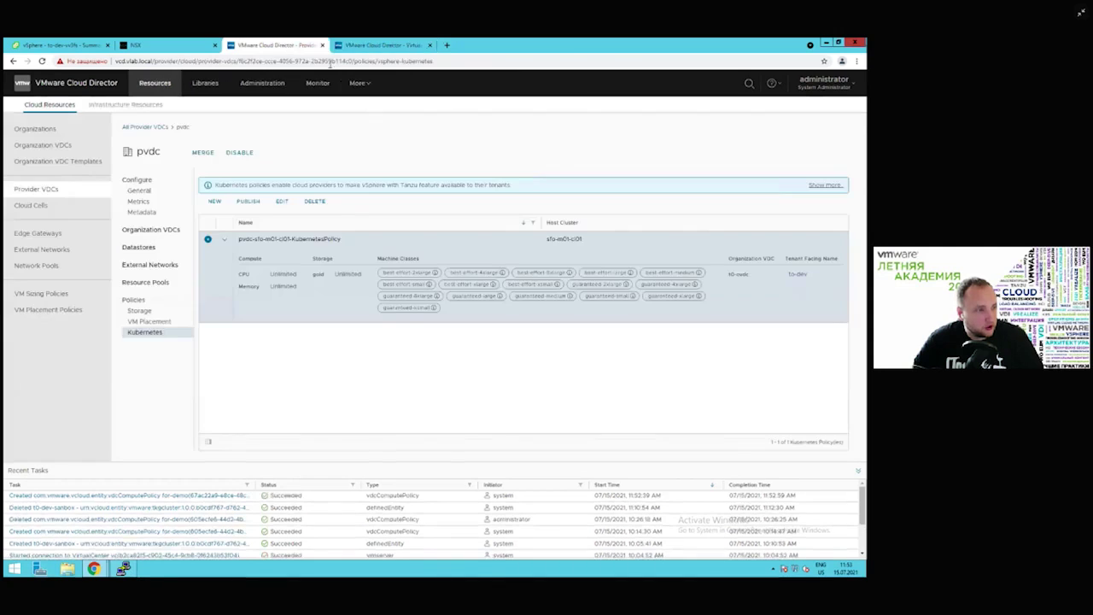
click(358, 84)
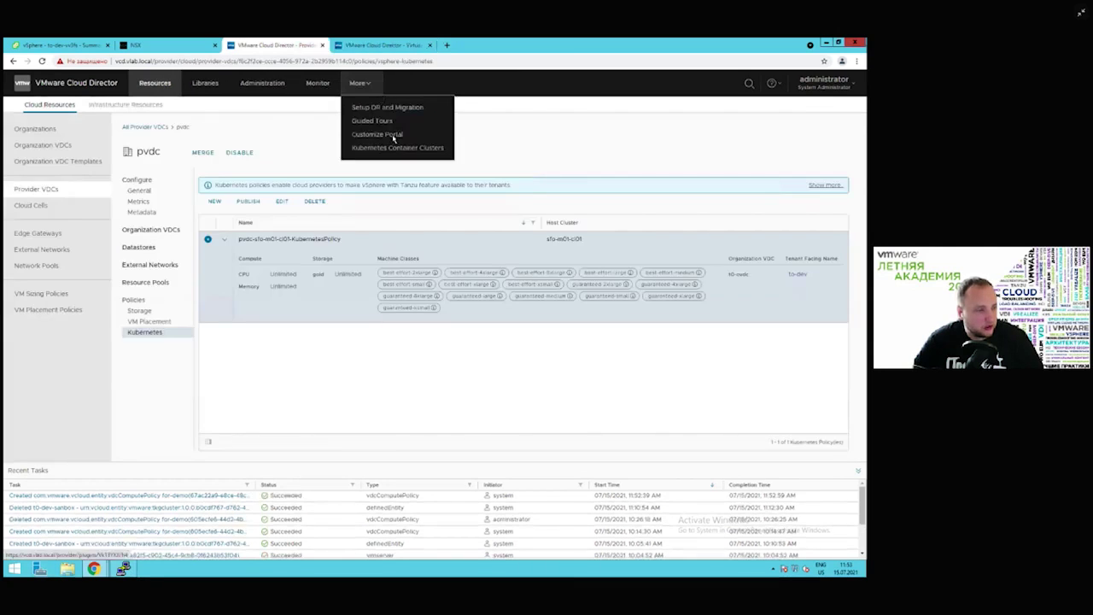
click(395, 137)
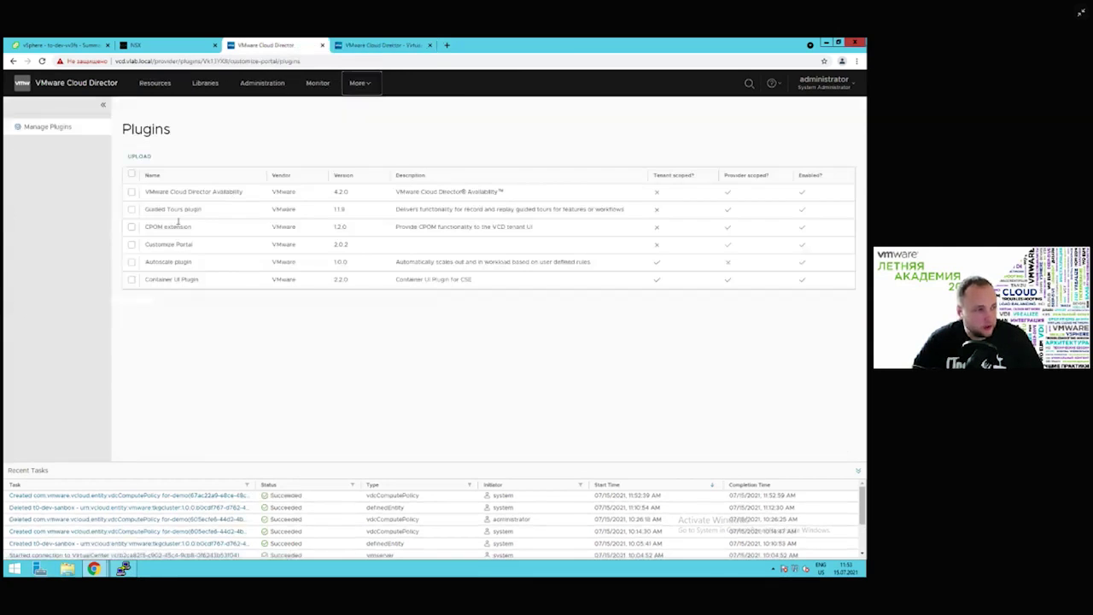
click(133, 281)
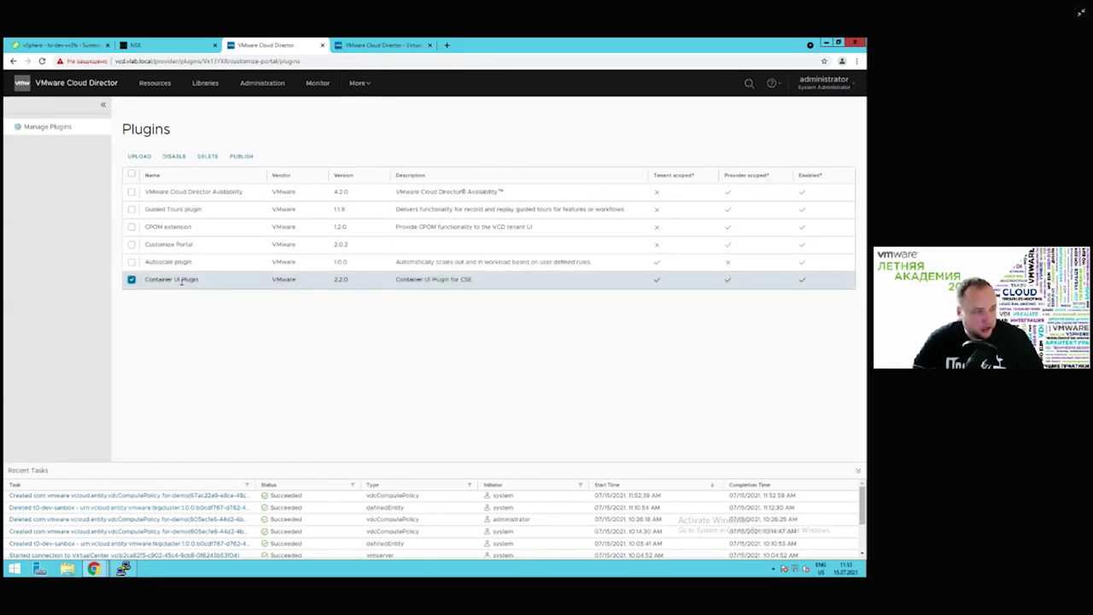
click(243, 157)
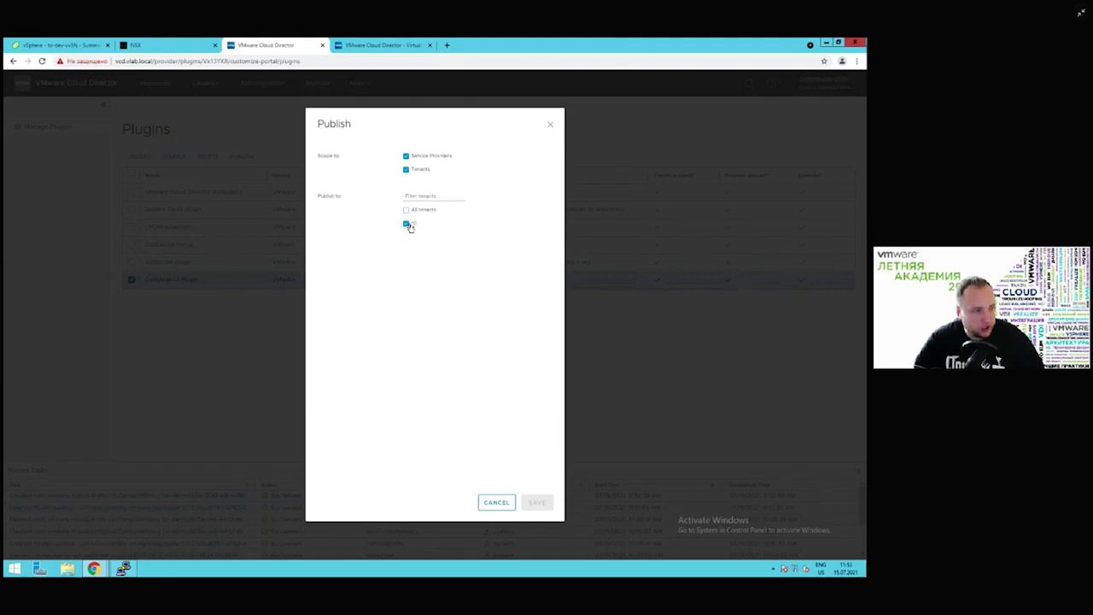
click(408, 224)
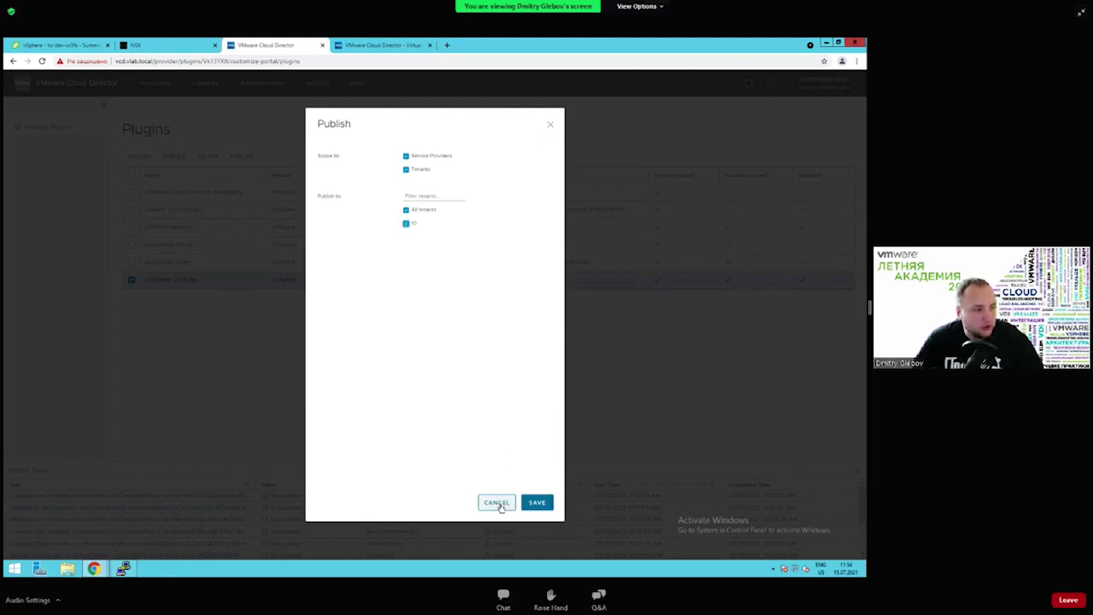
click(498, 504)
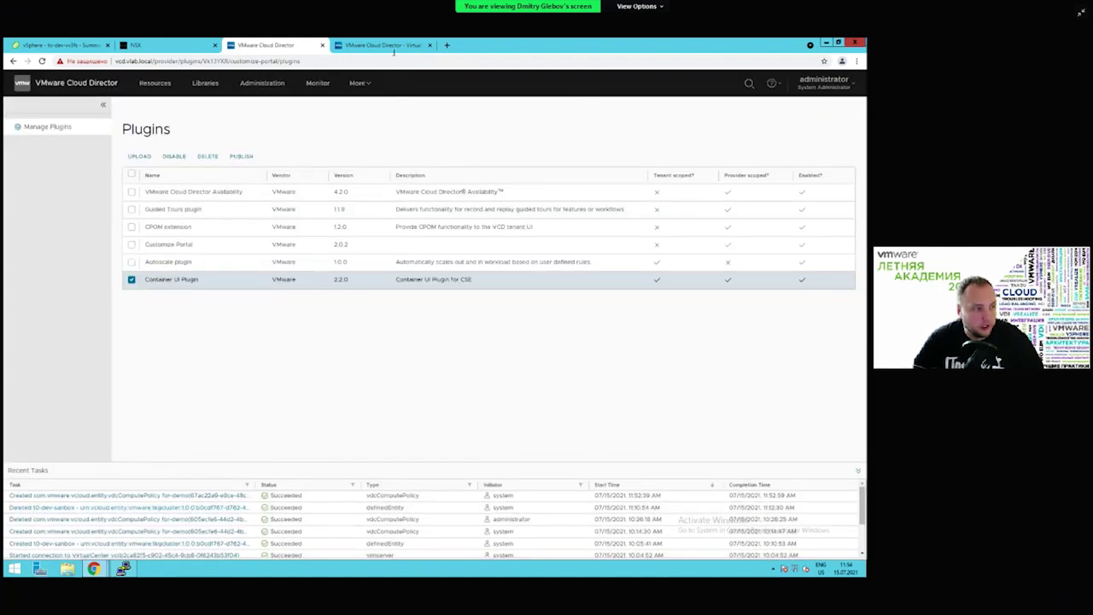
Go back to the tenant portal and view the NAT rules of the t0-edge gateway in t0-ovdc
click(394, 47)
click(482, 83)
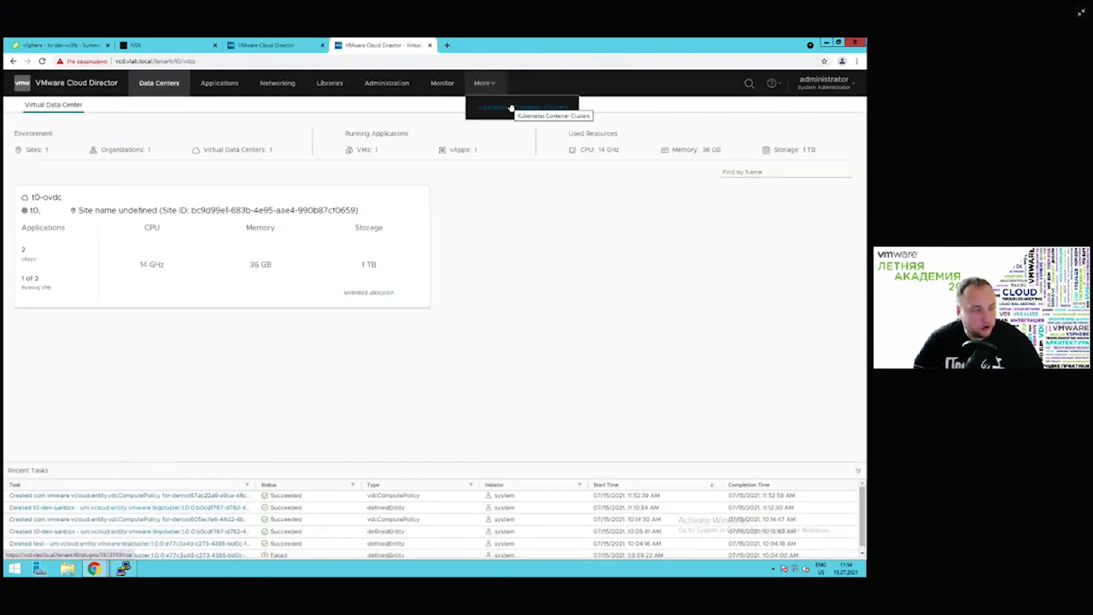
click(293, 248)
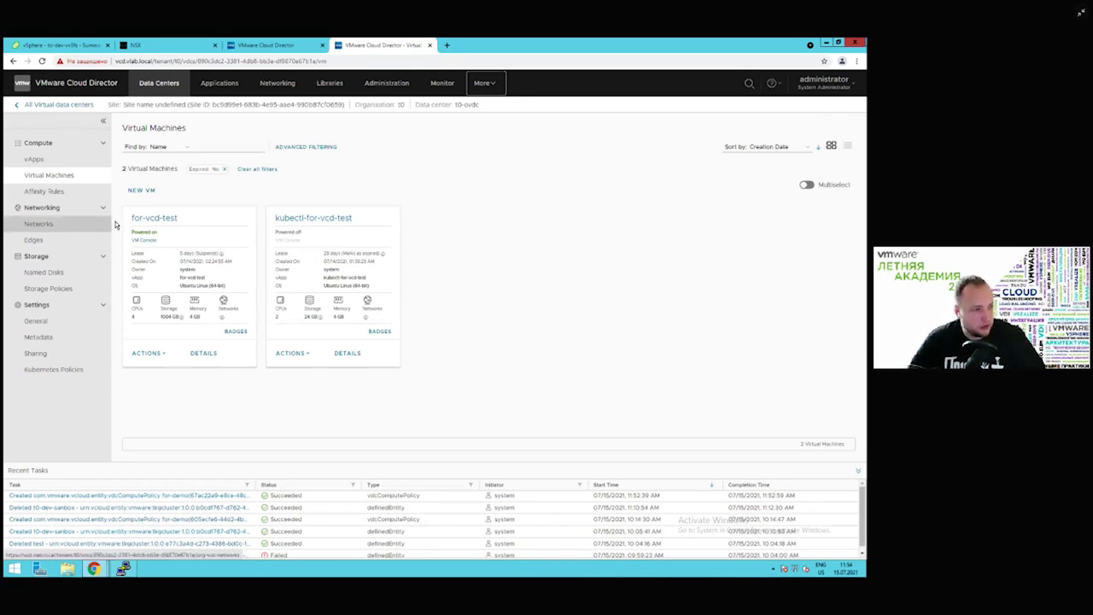
click(34, 240)
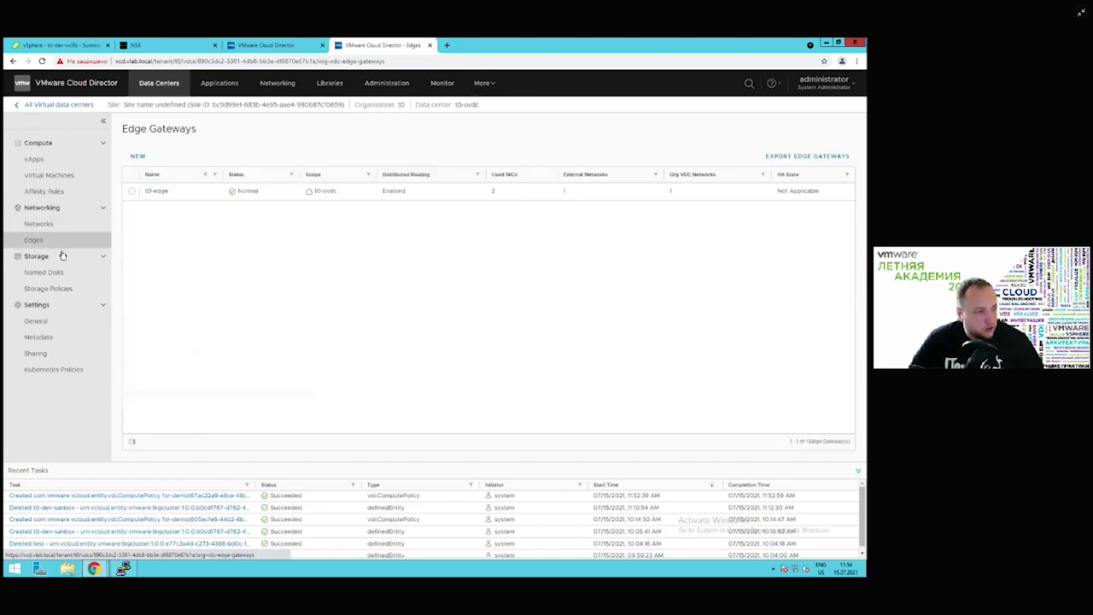
click(160, 192)
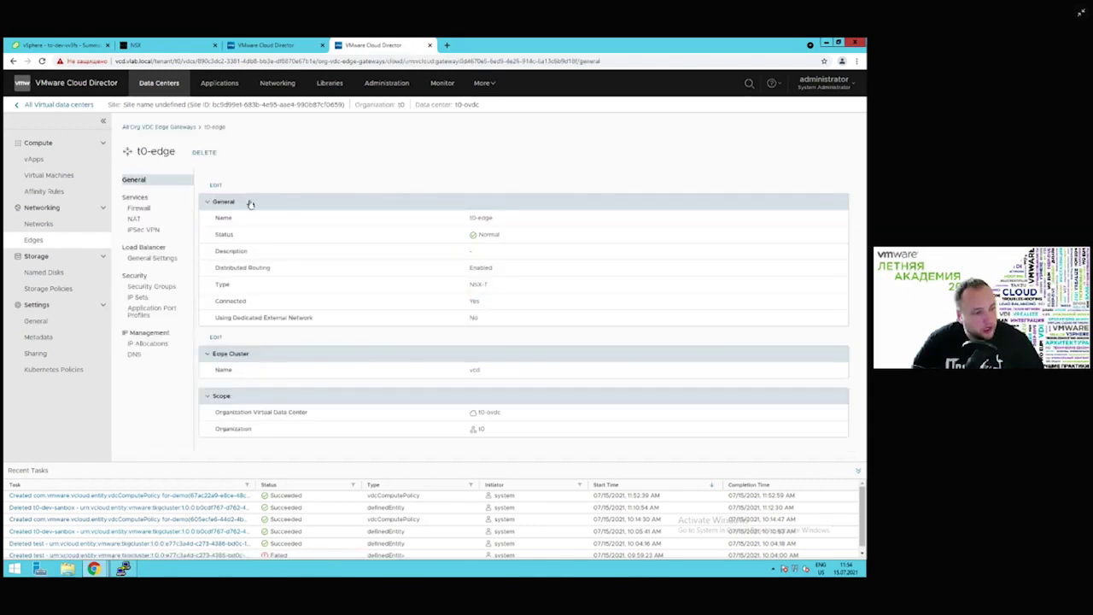
click(143, 220)
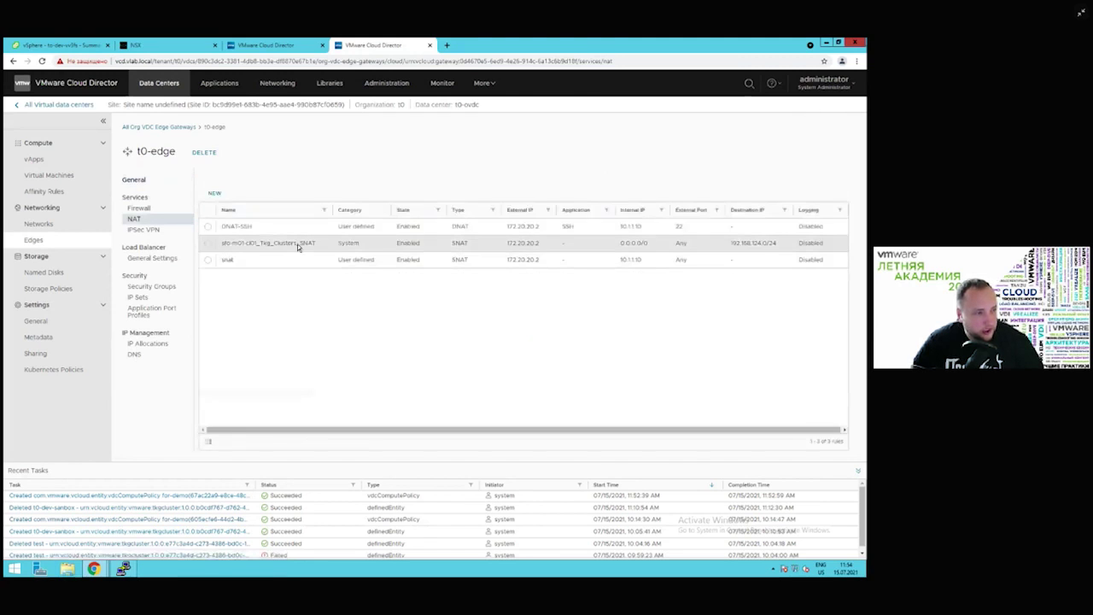
Examine the system-generated Tkg_Clusters_SNAT rule of t0-edge, from its category and state to its destination IP
double_click(342, 244)
drag(342, 246, 453, 252)
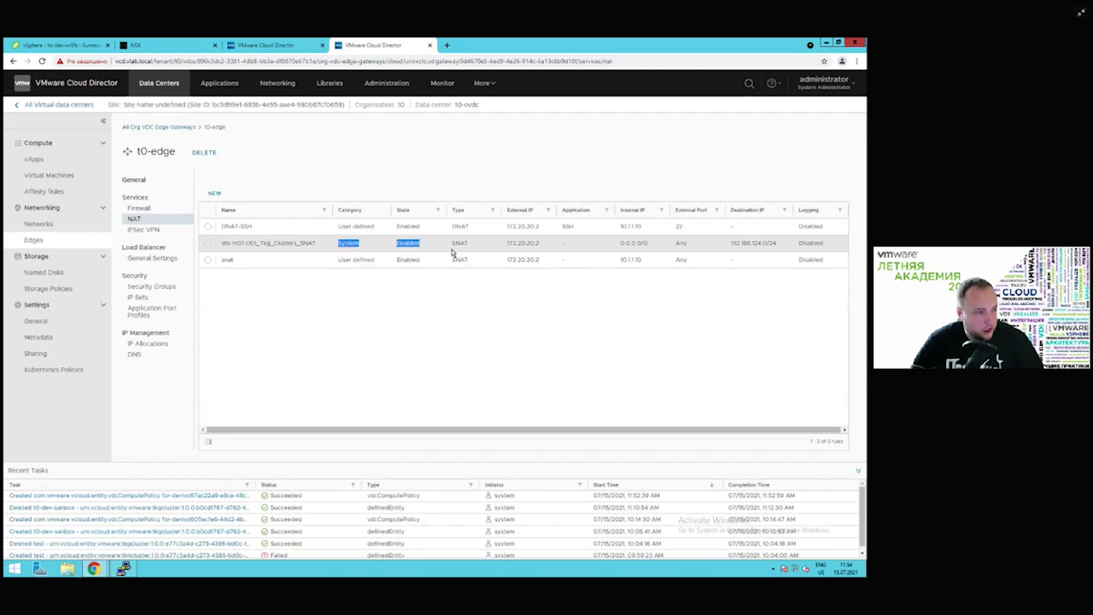
click(544, 249)
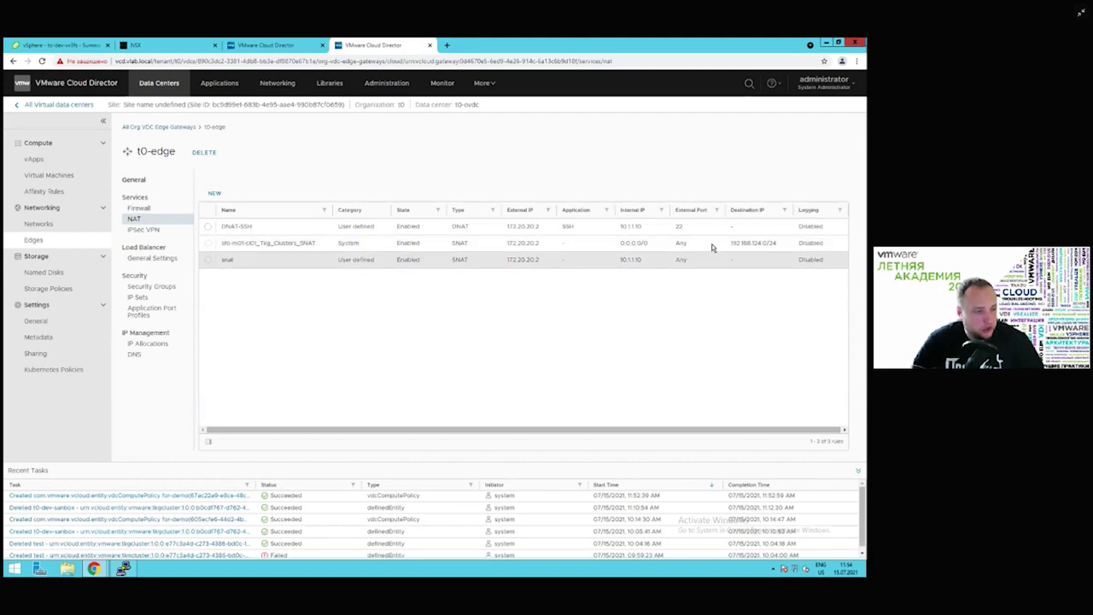
double_click(787, 248)
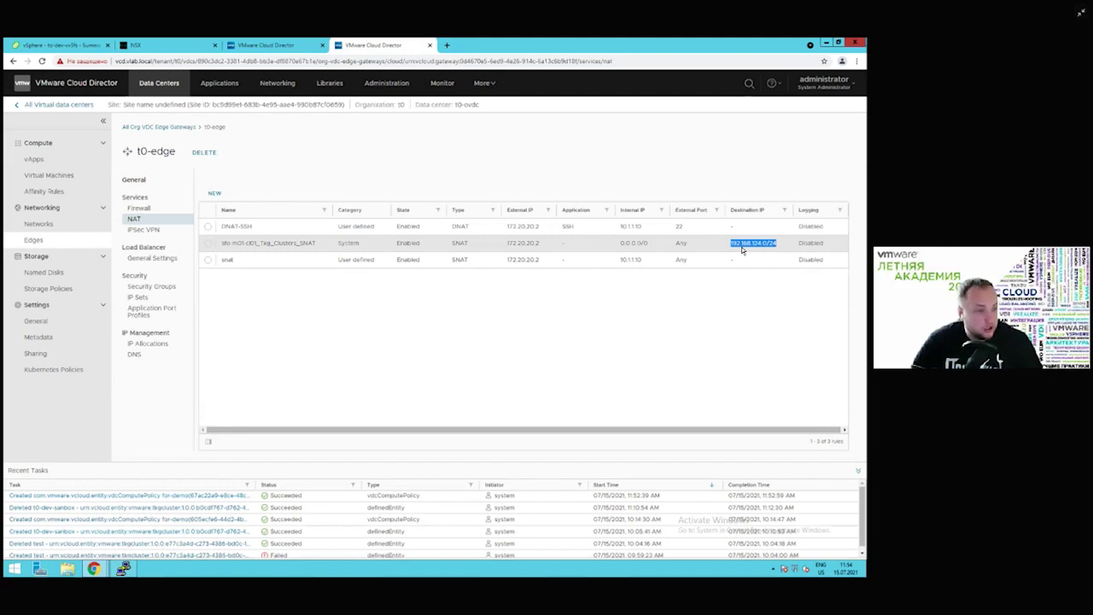
Switch to the vSphere Client and inspect the Ingress CIDRs in the workload network settings of cluster sfo-m01-cl01
click(77, 47)
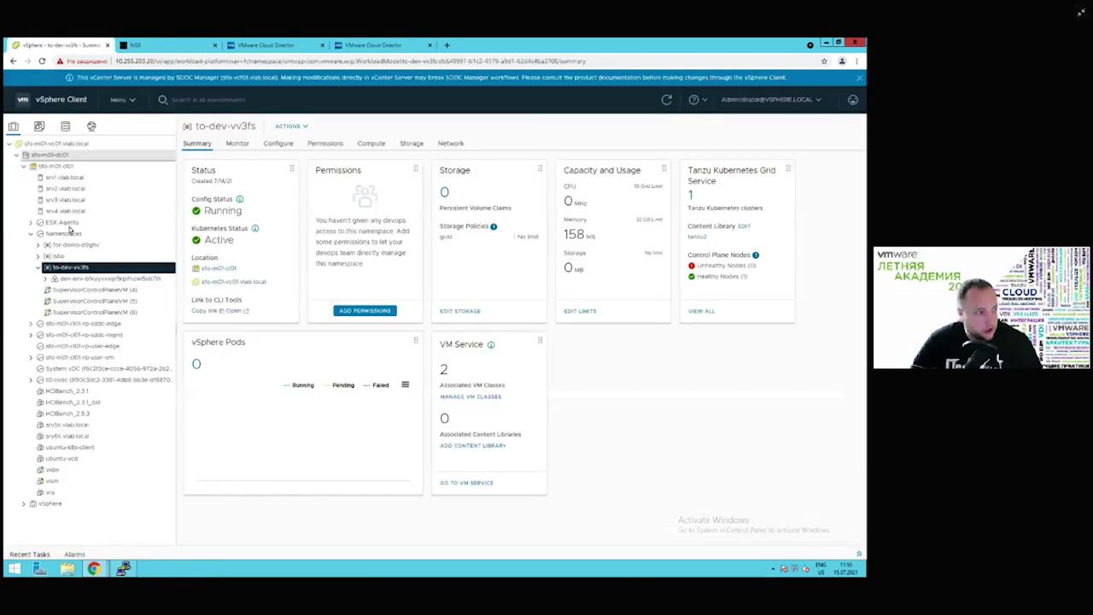
click(68, 167)
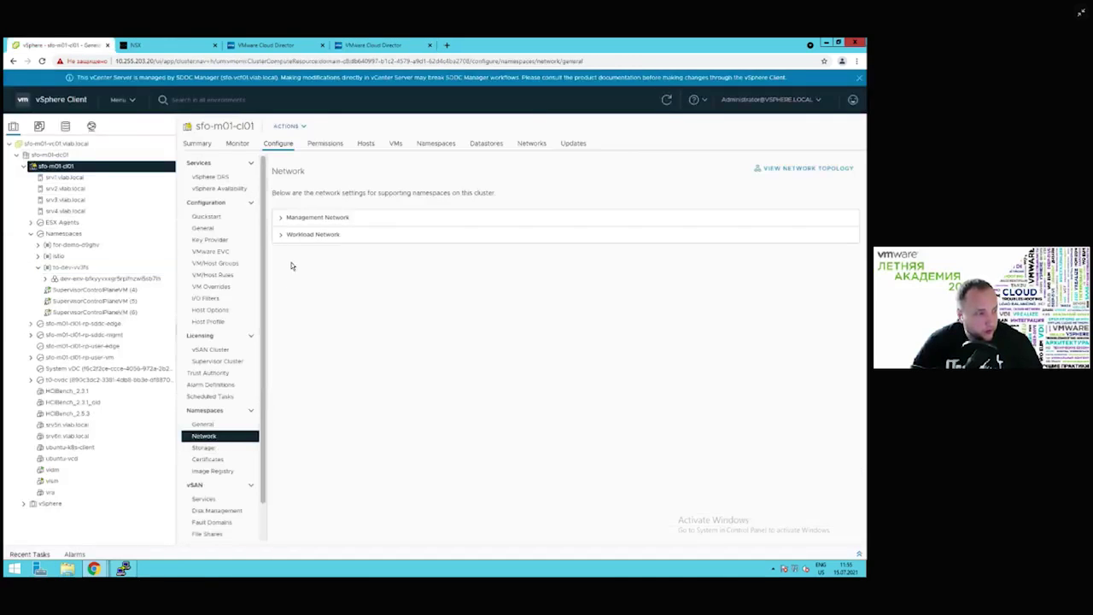
click(280, 238)
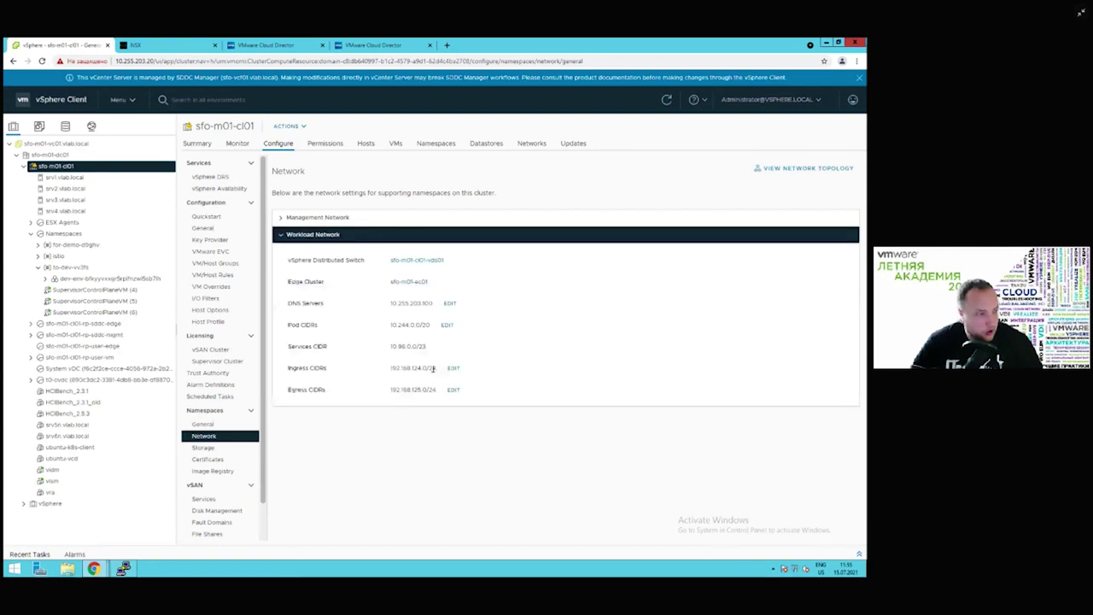
triple_click(386, 368)
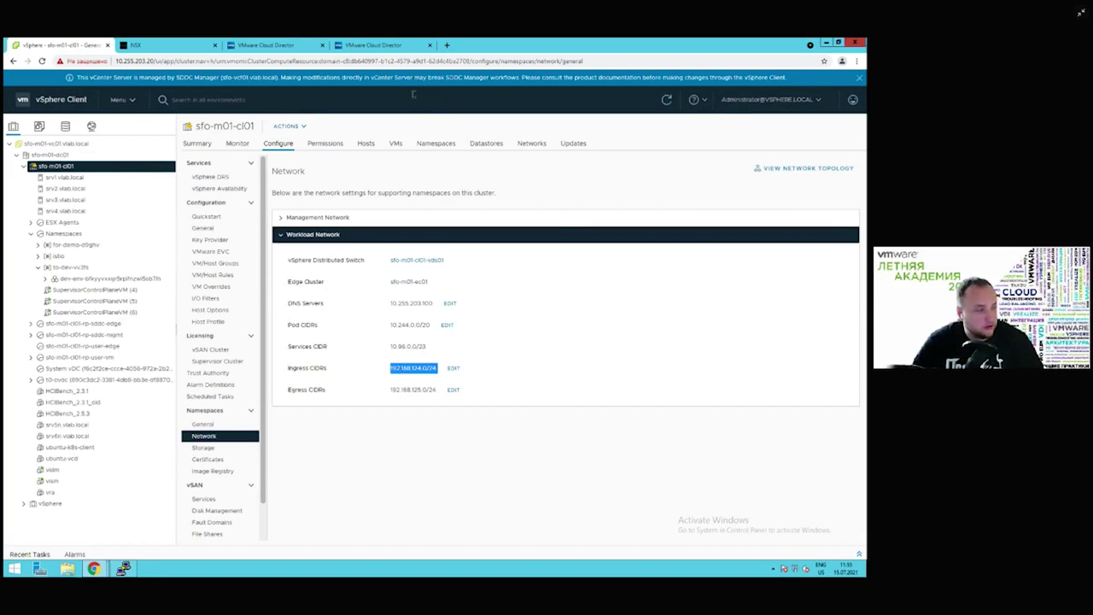
Return to the t0 tenant portal and review the full Tkg_Clusters_SNAT rule against the ingress range
click(395, 45)
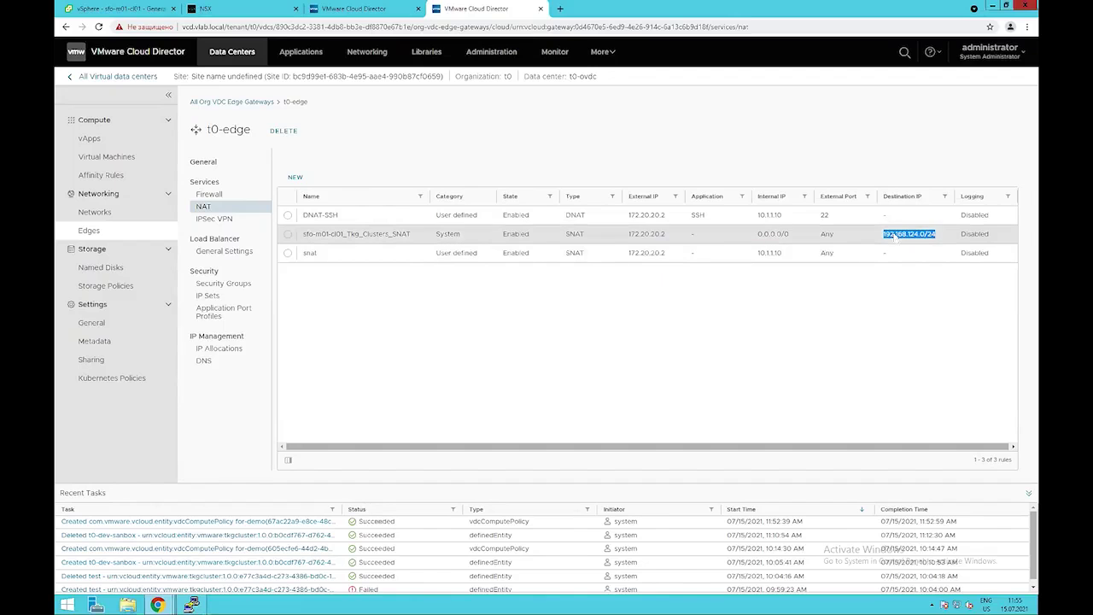
drag(994, 236, 345, 237)
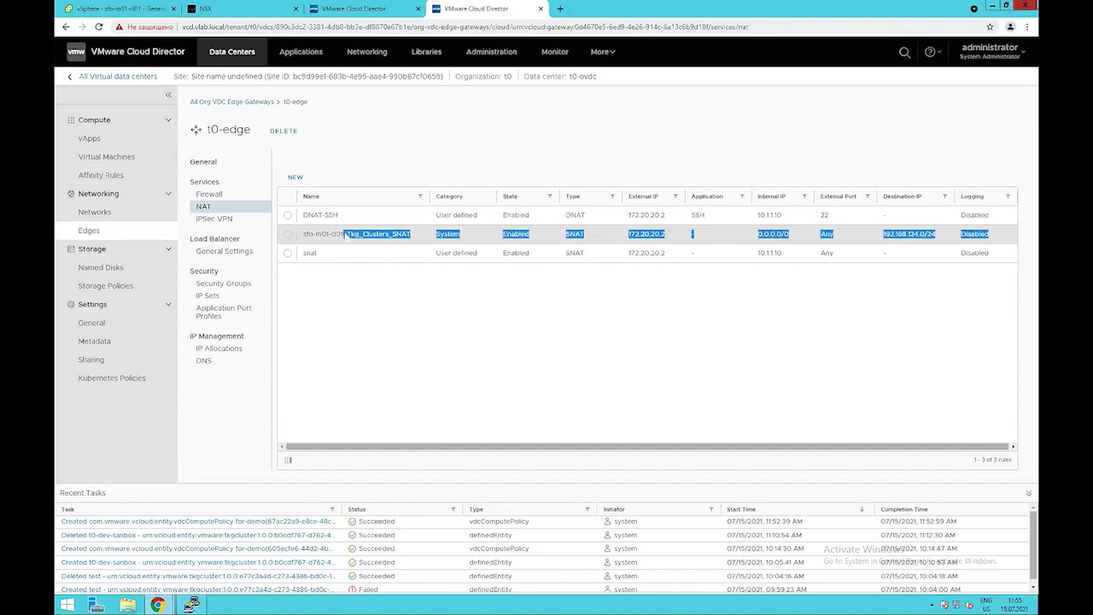
click(350, 238)
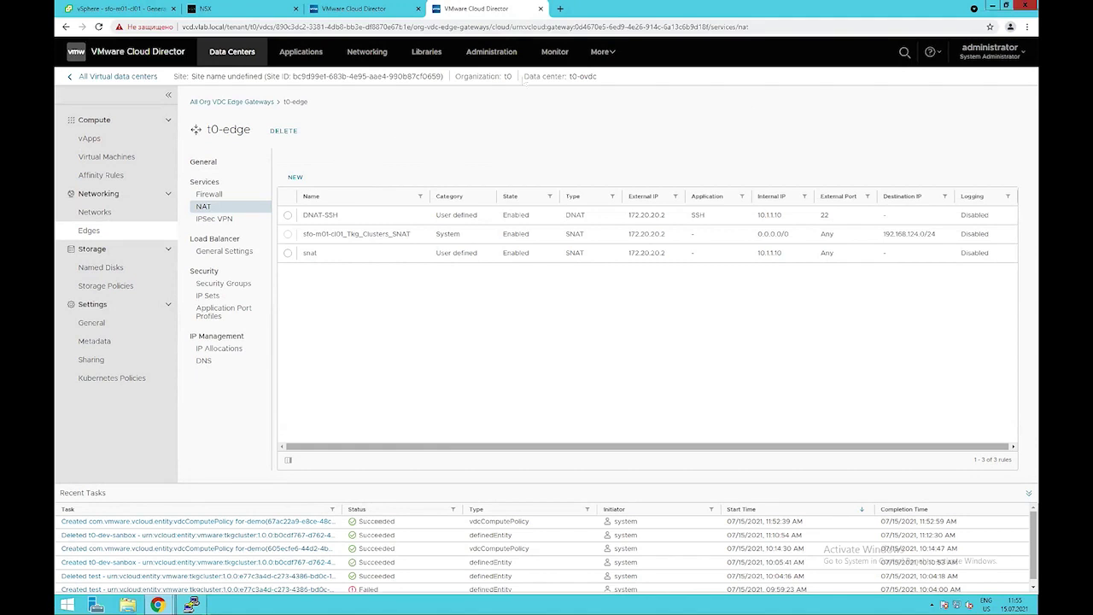
Open the tenant's Kubernetes Container Clusters and start a new cluster with the vSphere with Tanzu runtime
click(607, 53)
click(632, 81)
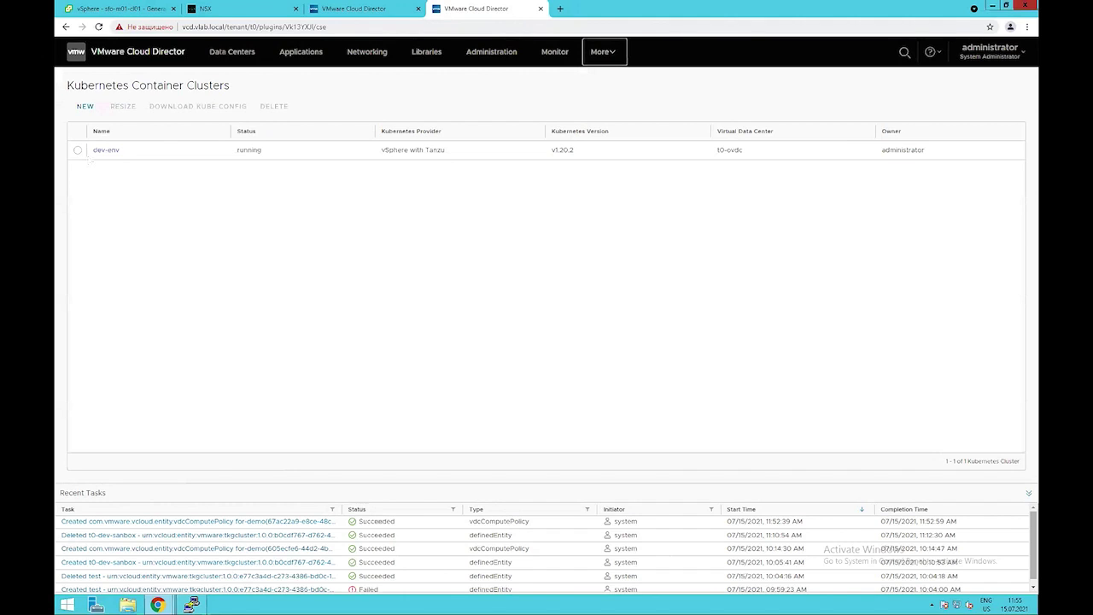
click(78, 149)
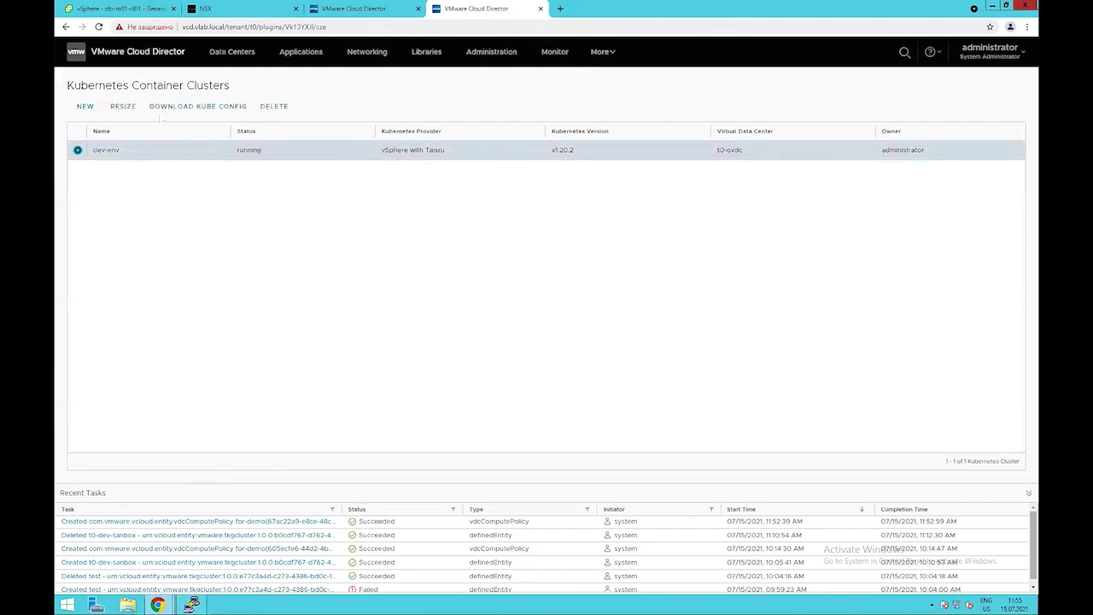
click(85, 106)
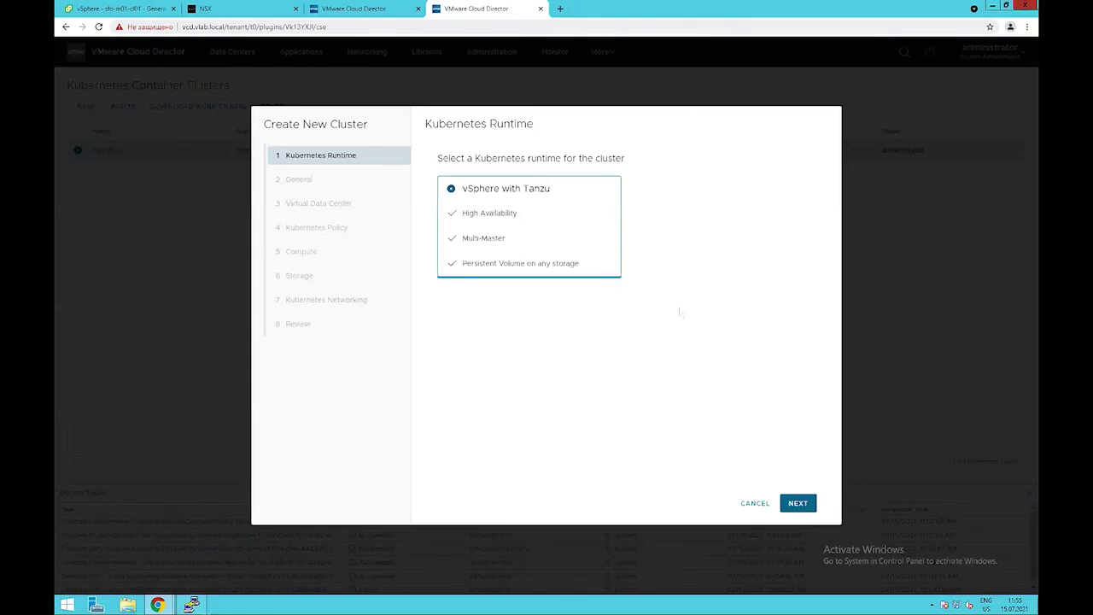
click(798, 504)
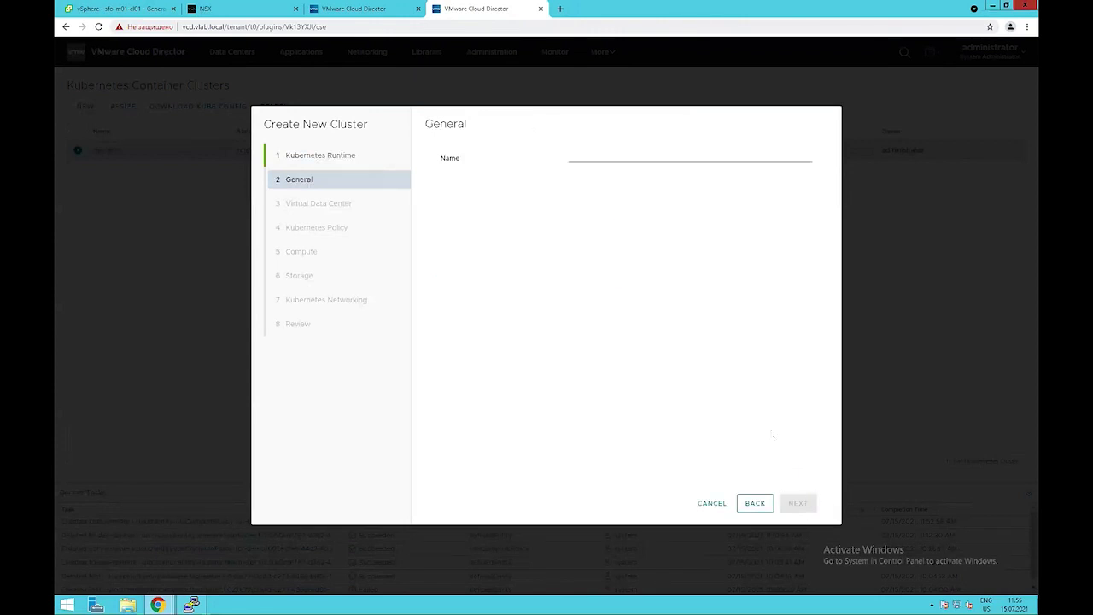
Name the new cluster for-demo and place it in the t0-ovdc virtual data center
click(603, 156)
text(for demo)
key(BackSpace)
text(-)
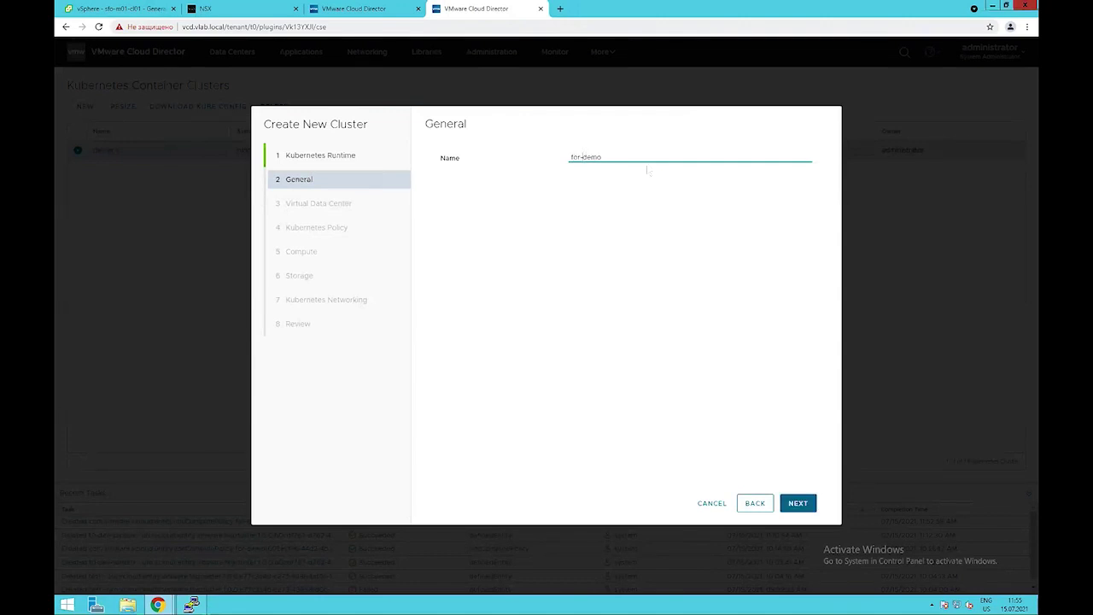
click(798, 504)
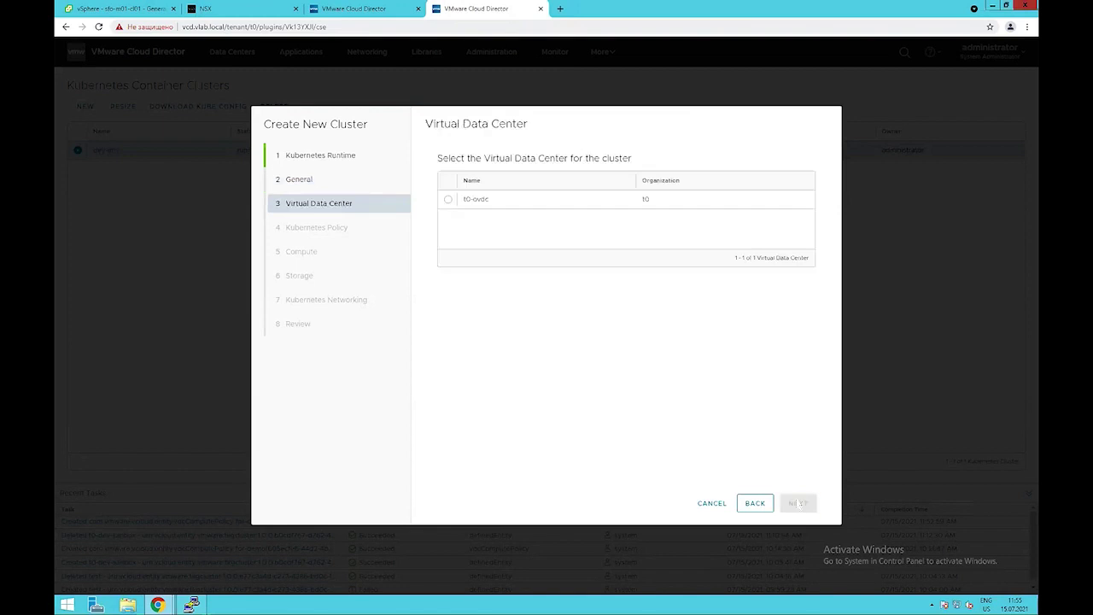
click(449, 200)
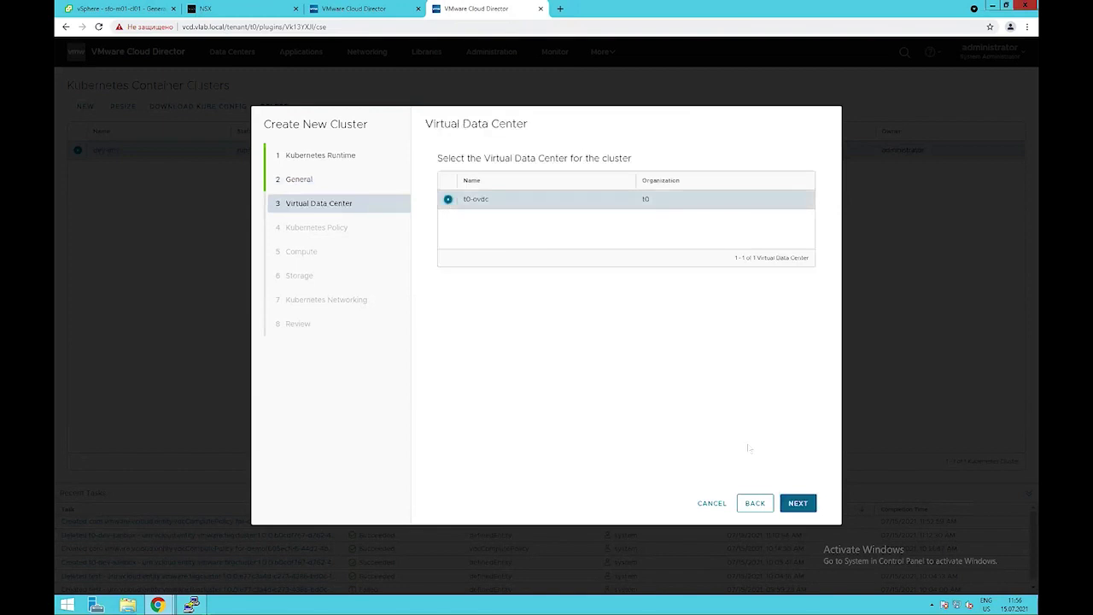
click(798, 504)
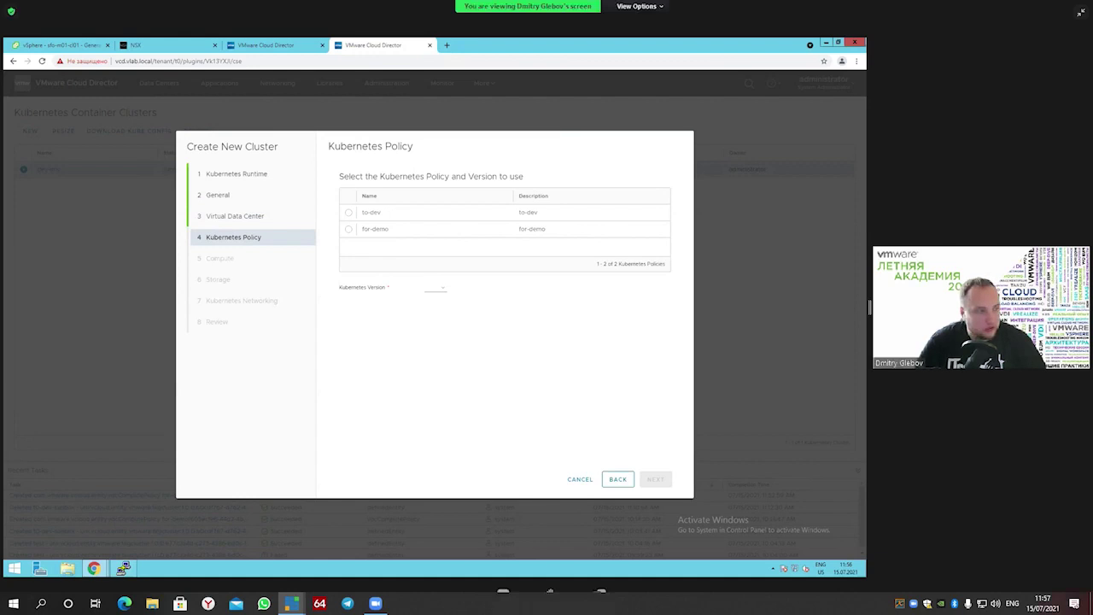
click(1081, 12)
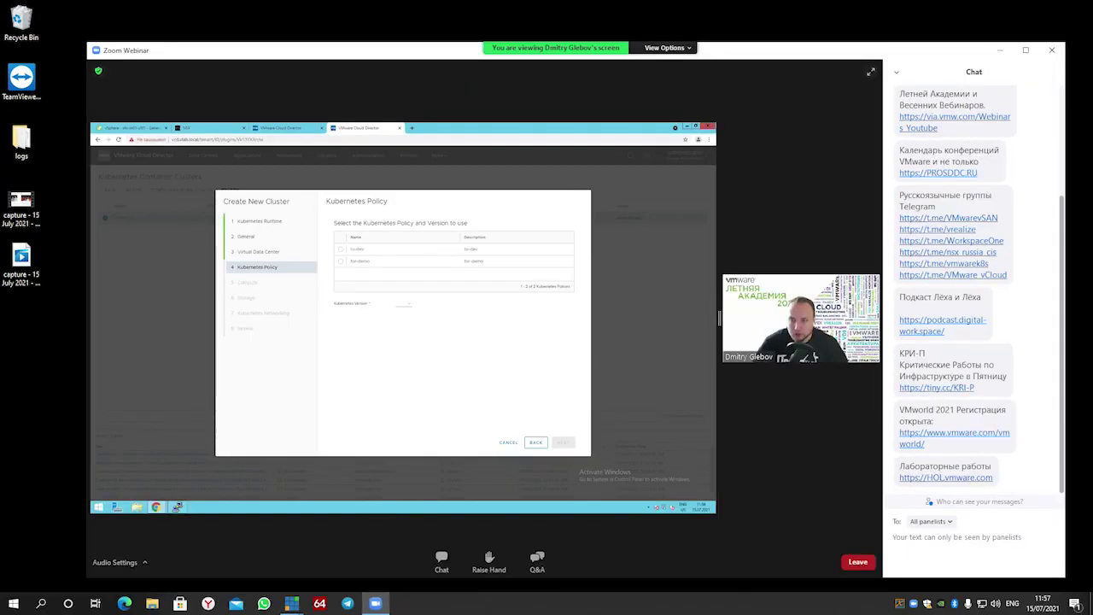
click(871, 71)
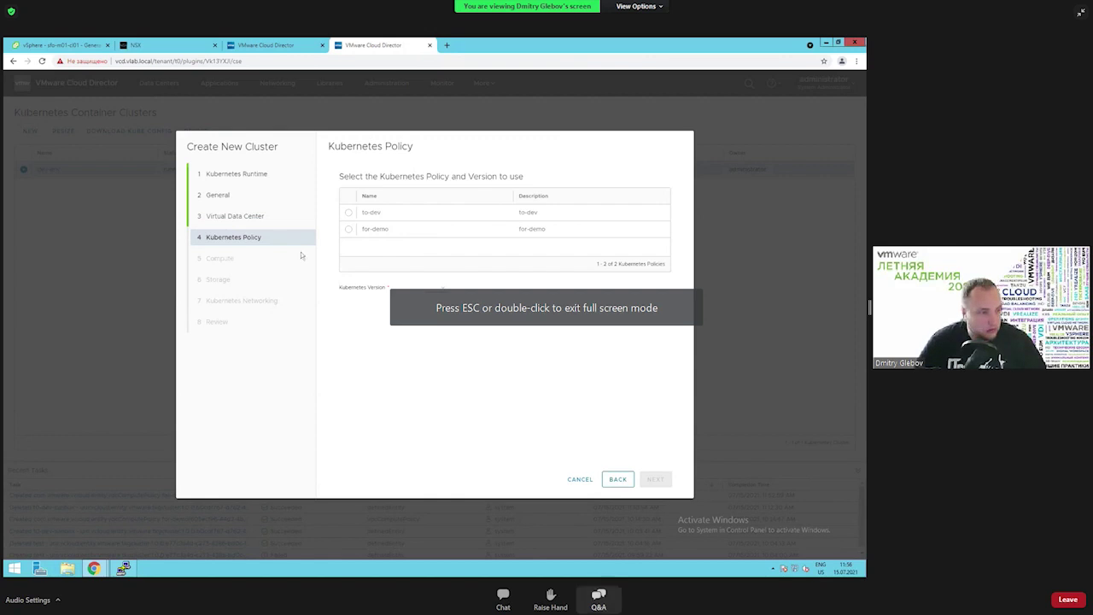
Assign the to-dev Kubernetes policy to the new cluster, choose a Kubernetes version, and continue to the compute settings
click(348, 229)
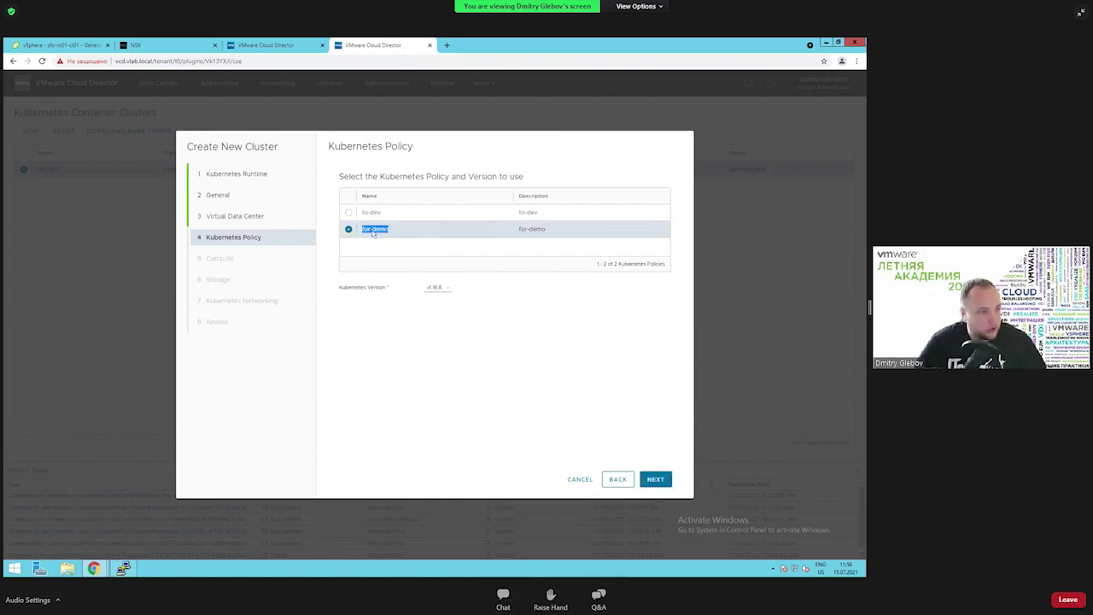
click(348, 213)
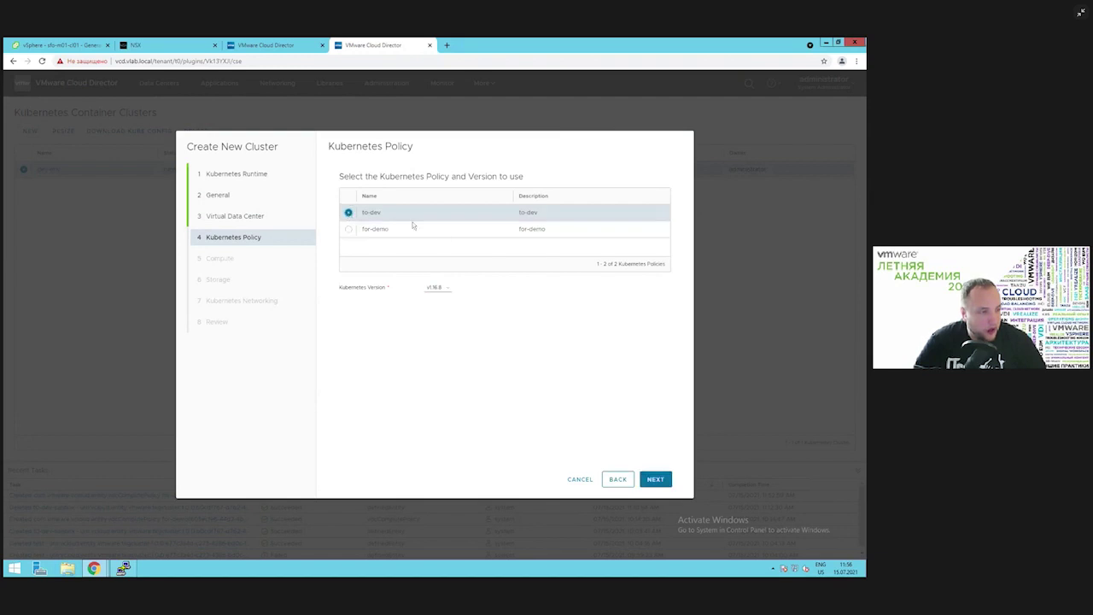
click(436, 290)
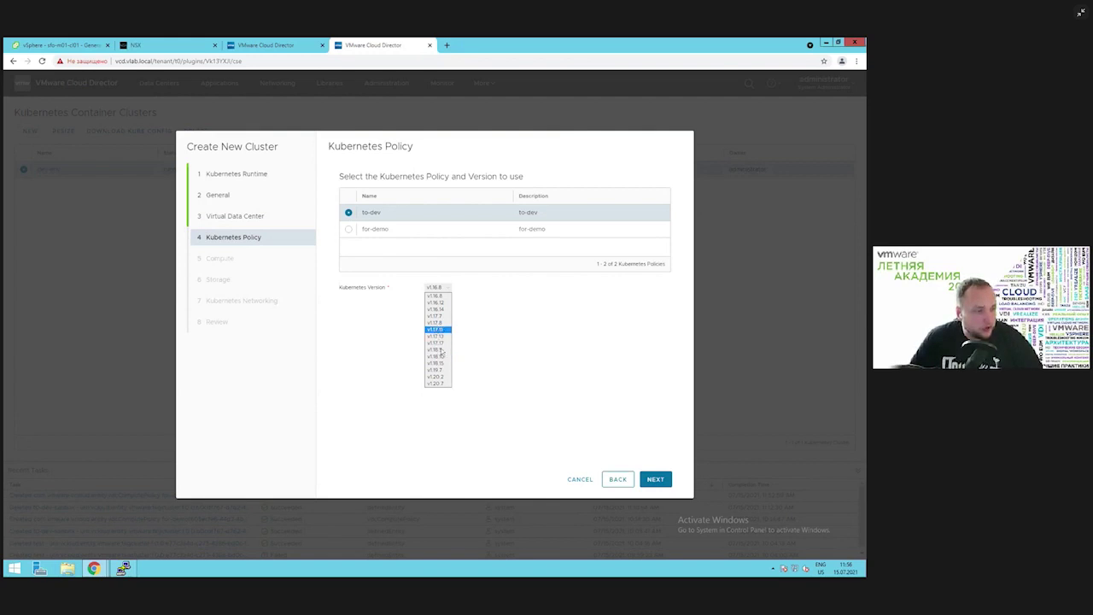
click(439, 364)
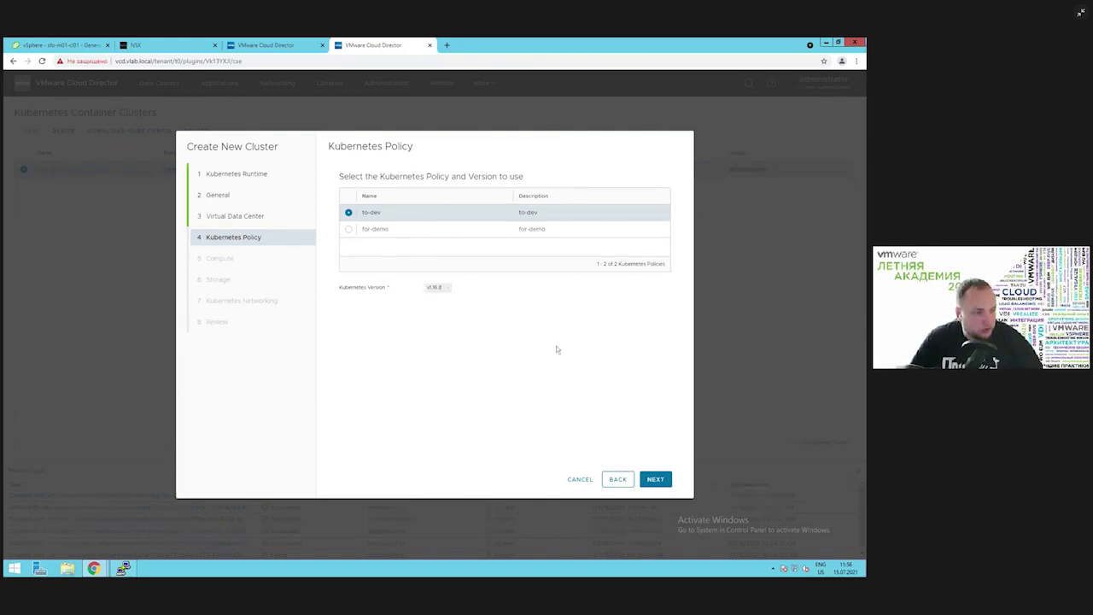
click(659, 479)
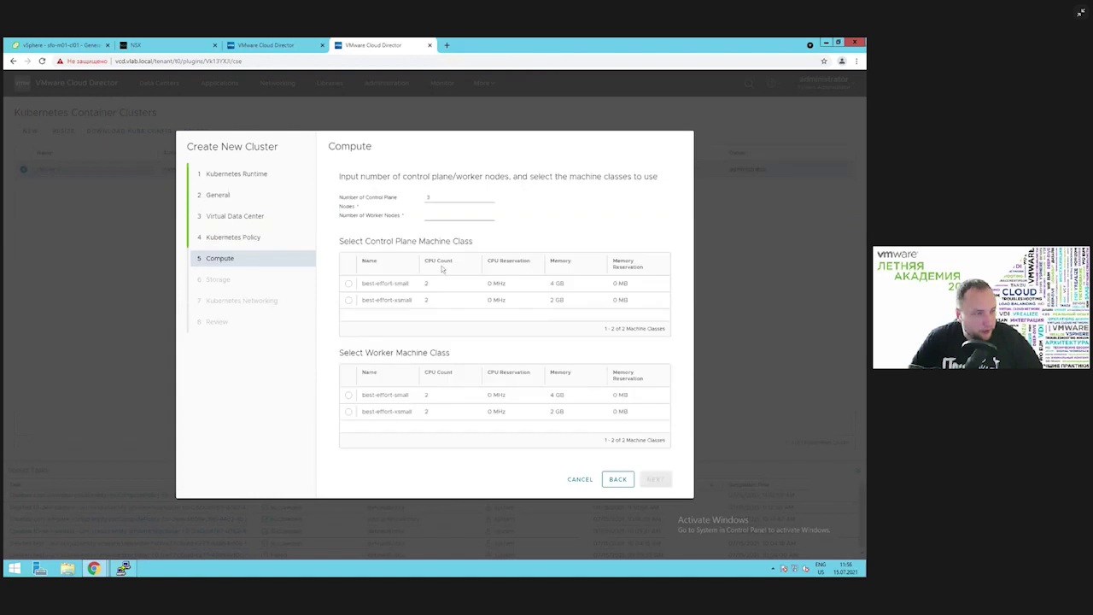
Try to set the number of control plane nodes to 2 and check the field's validation rule
click(434, 201)
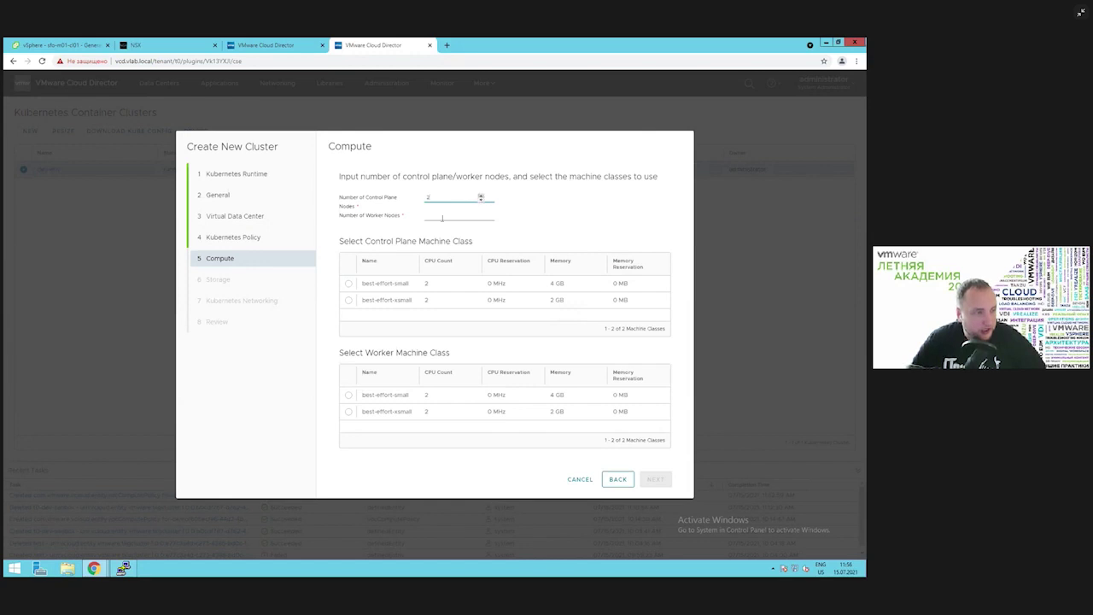
click(443, 219)
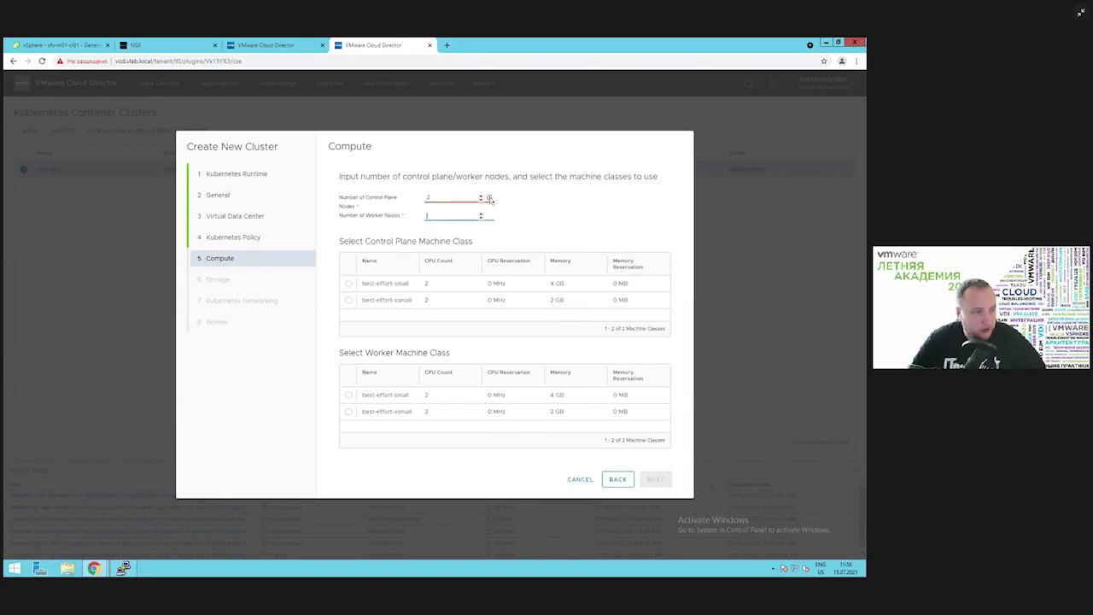
mouse_move(491, 199)
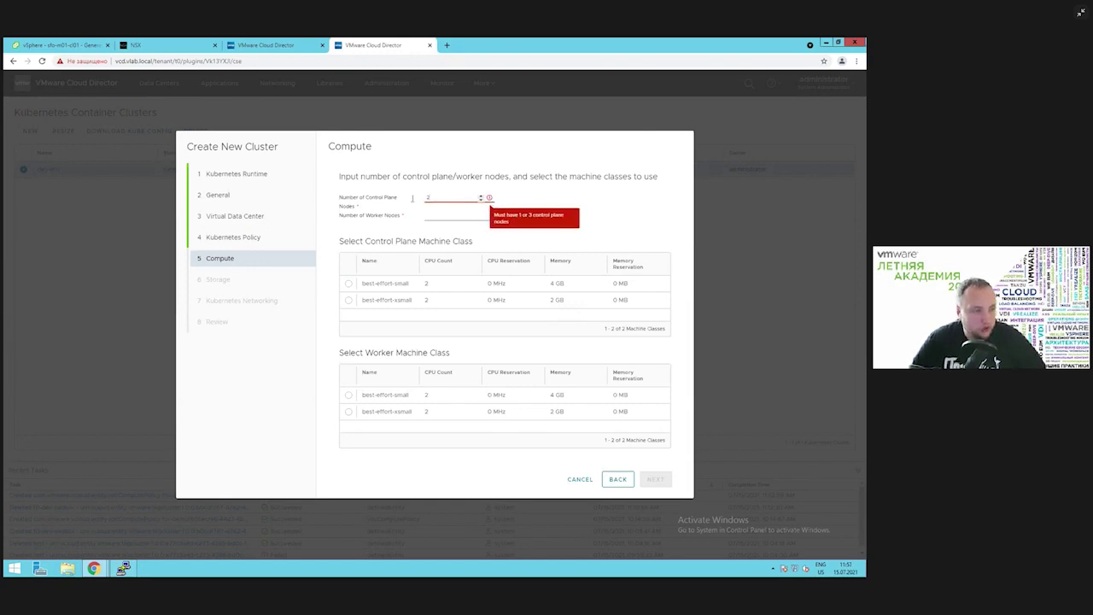
Set 1 control plane node and 1 worker node, both using the best-effort-xsmall machine class
text(1)
click(439, 218)
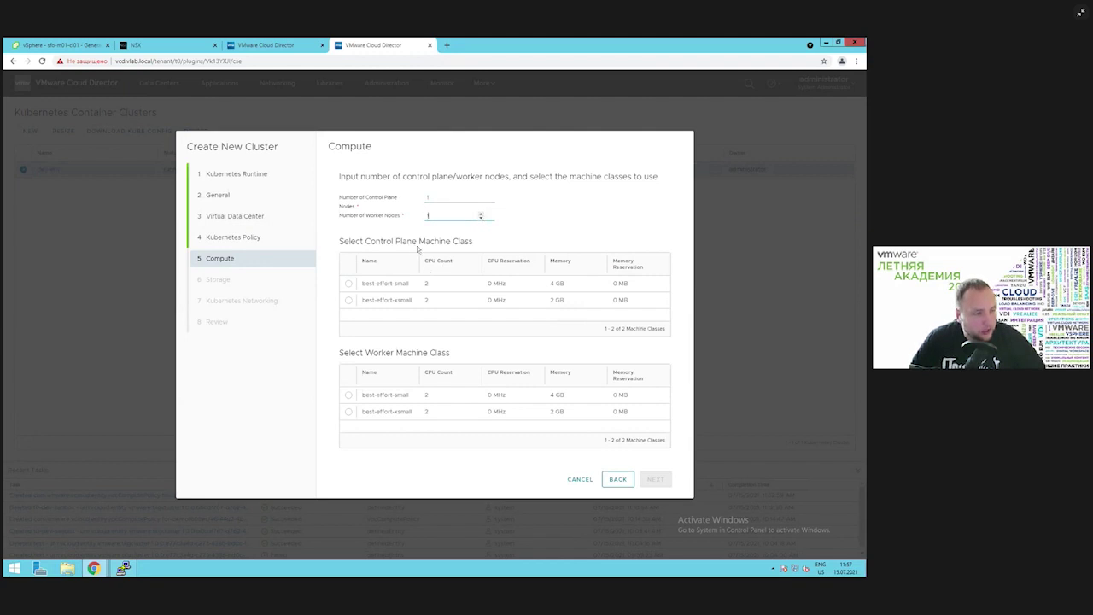
click(349, 302)
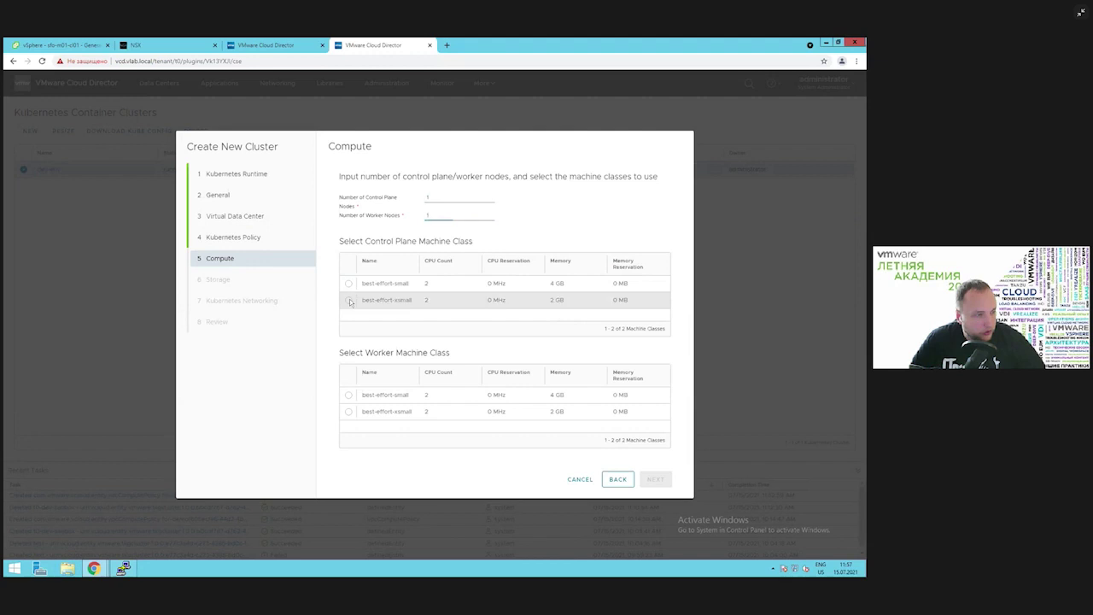
click(350, 413)
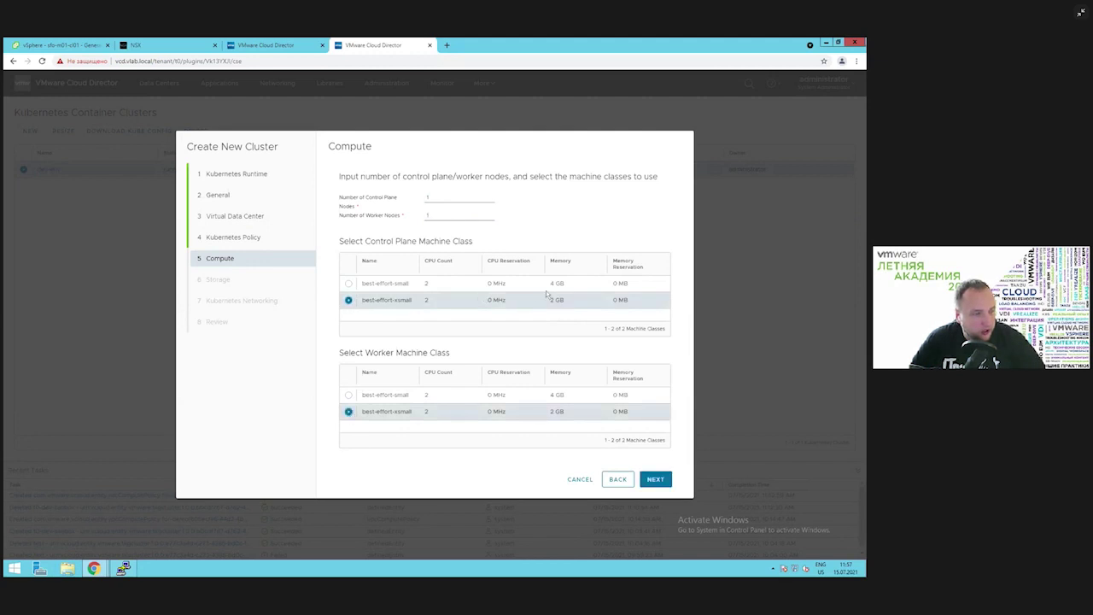
click(652, 481)
click(653, 481)
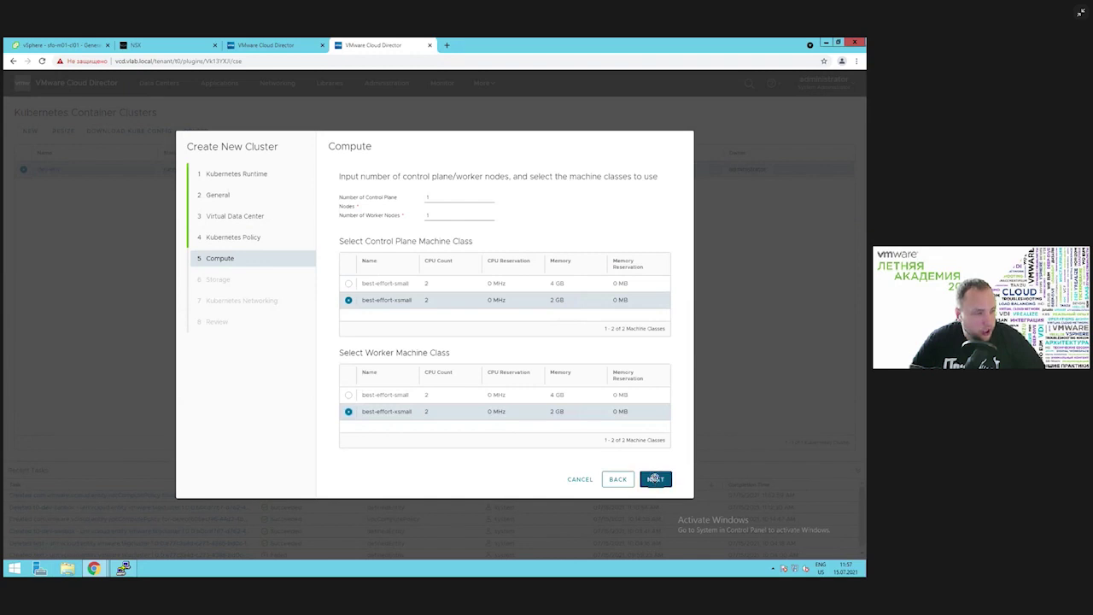
Choose the gold storage class for both the control plane and the worker nodes
click(350, 234)
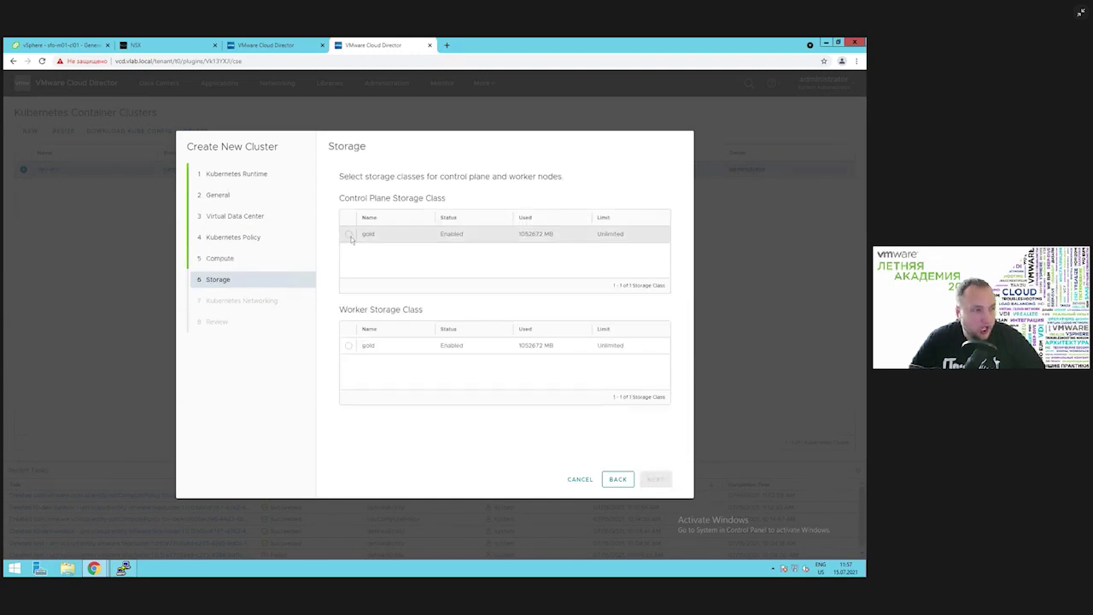
click(350, 347)
click(656, 481)
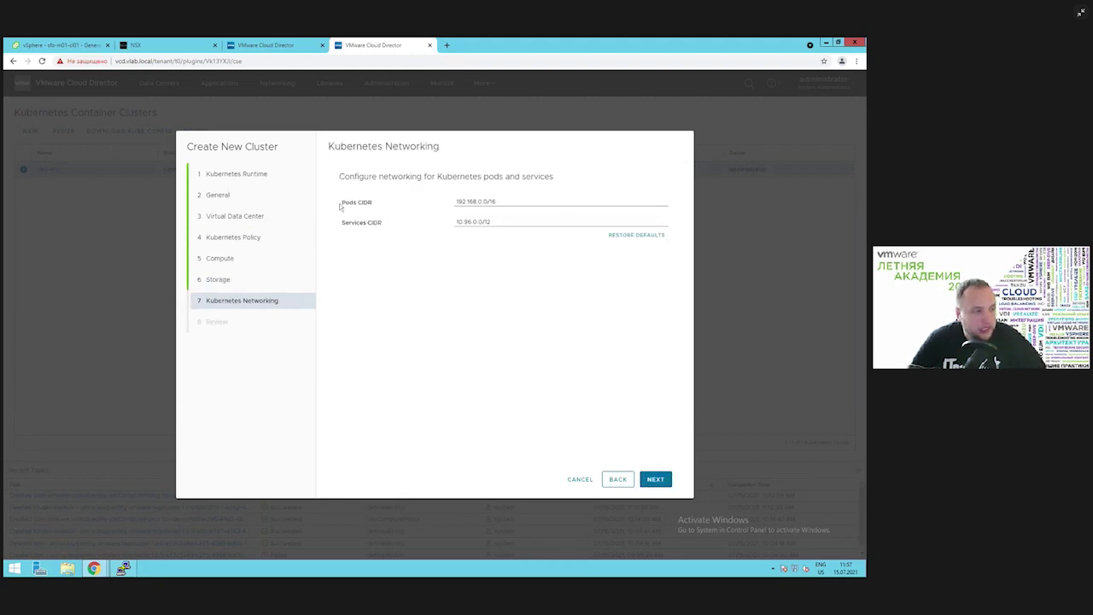
Examine the Pods CIDR and Services CIDR settings for the new cluster's Kubernetes networking
triple_click(386, 206)
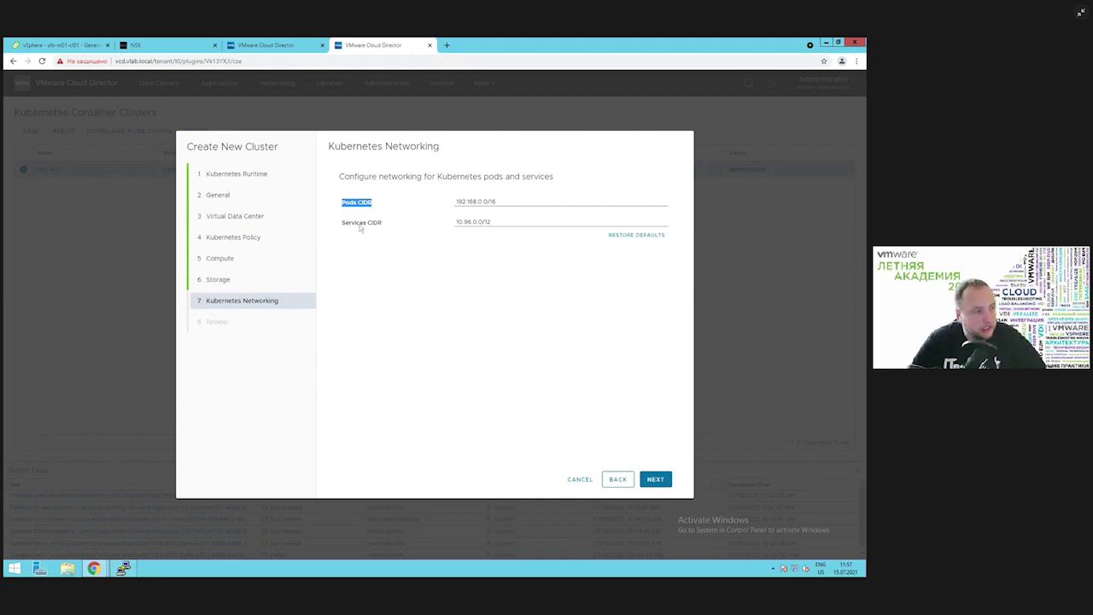
triple_click(361, 223)
click(477, 225)
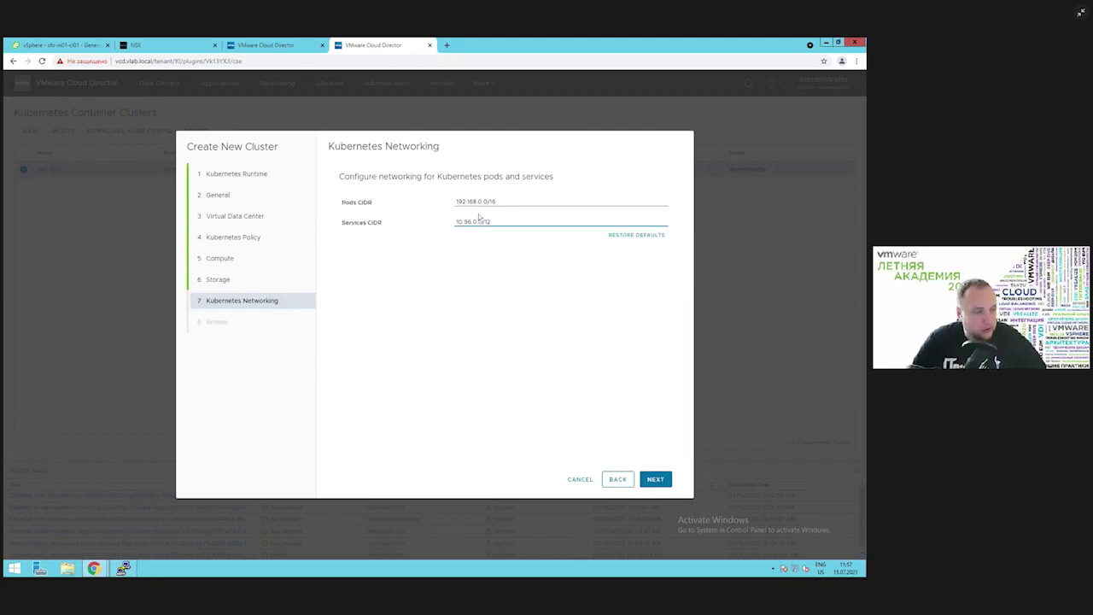
triple_click(389, 208)
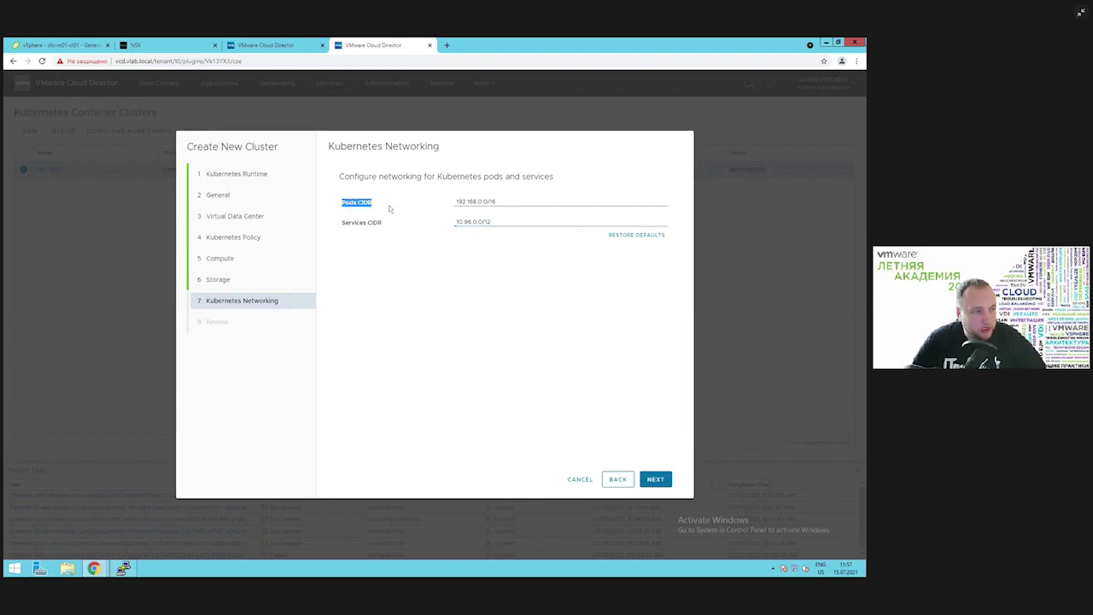
drag(355, 223, 469, 239)
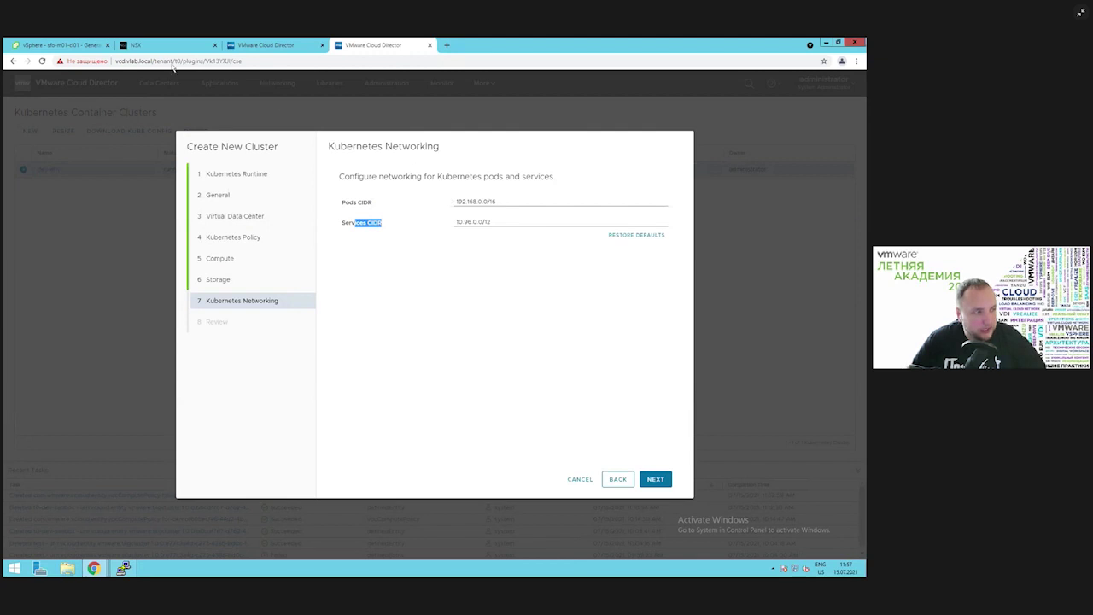
Switch to the vSphere Client and review the supervisor cluster's workload network, checking its Ingress and Services CIDRs
click(57, 47)
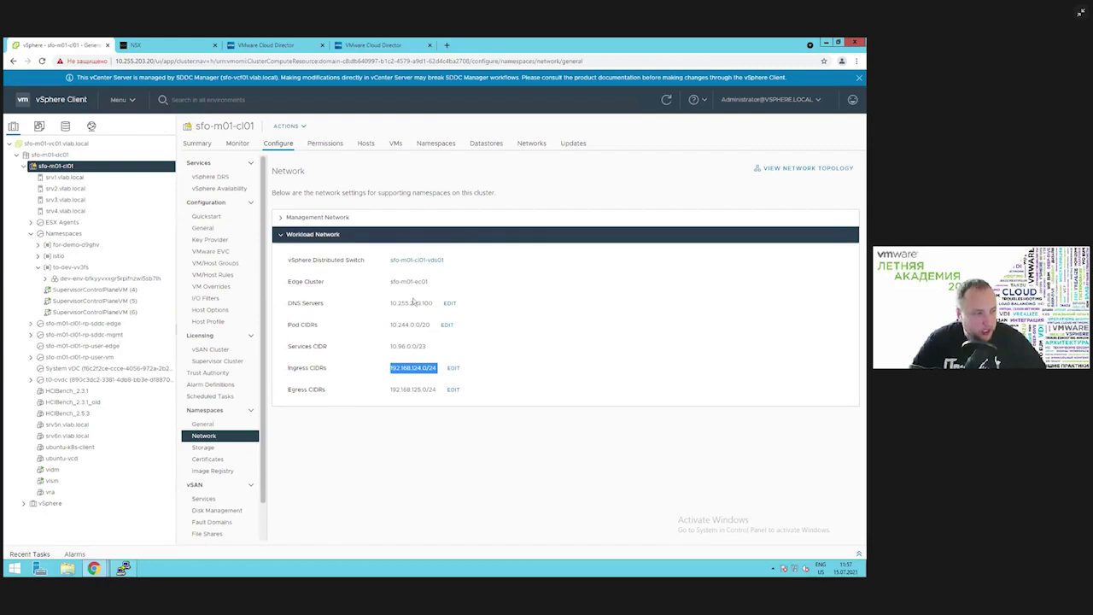
drag(425, 368, 391, 368)
triple_click(417, 369)
triple_click(407, 346)
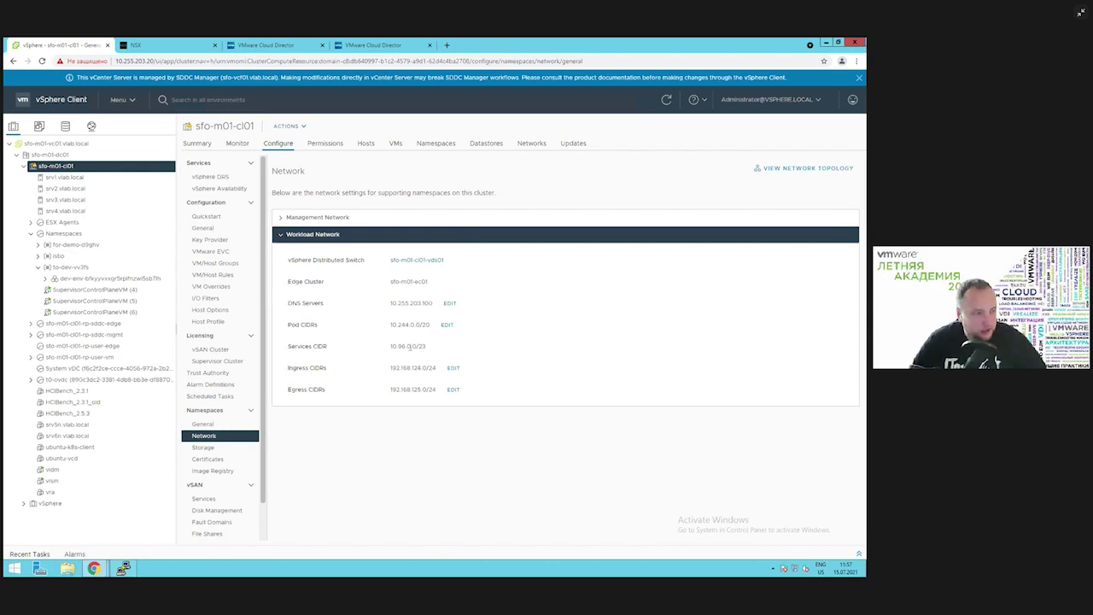
click(408, 346)
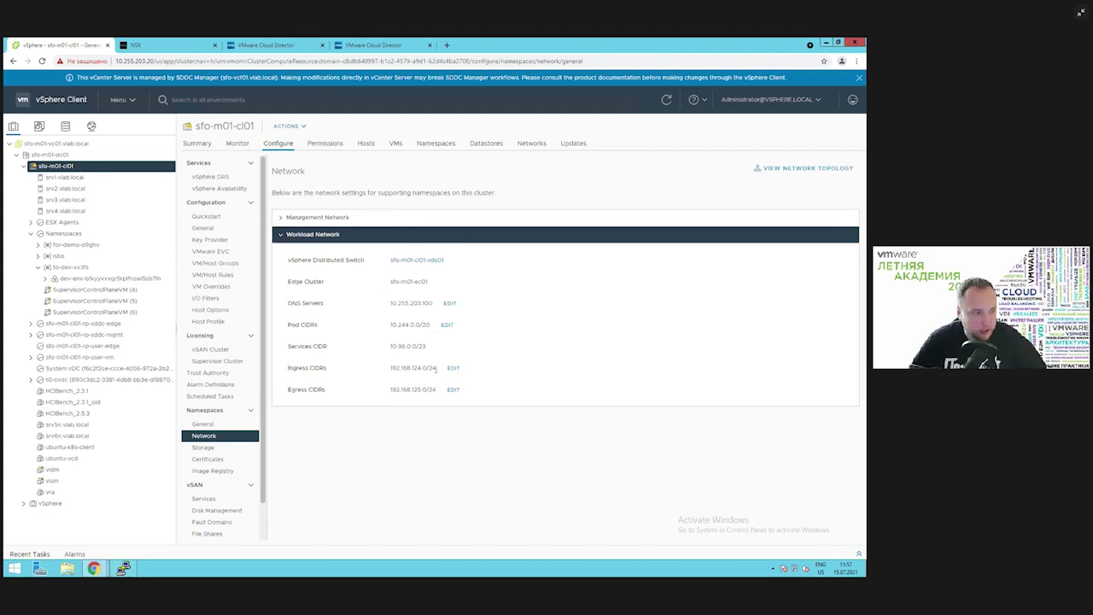
Return to the cluster creation wizard in VMware Cloud Director and set the Pods CIDR to 192.168.244.0/24
click(375, 46)
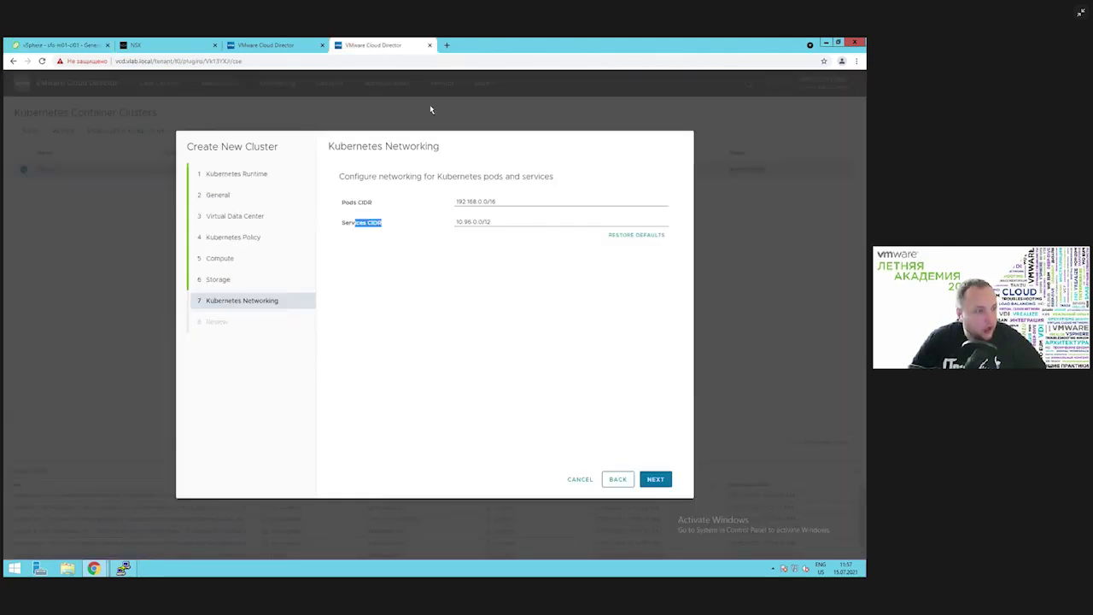
click(613, 195)
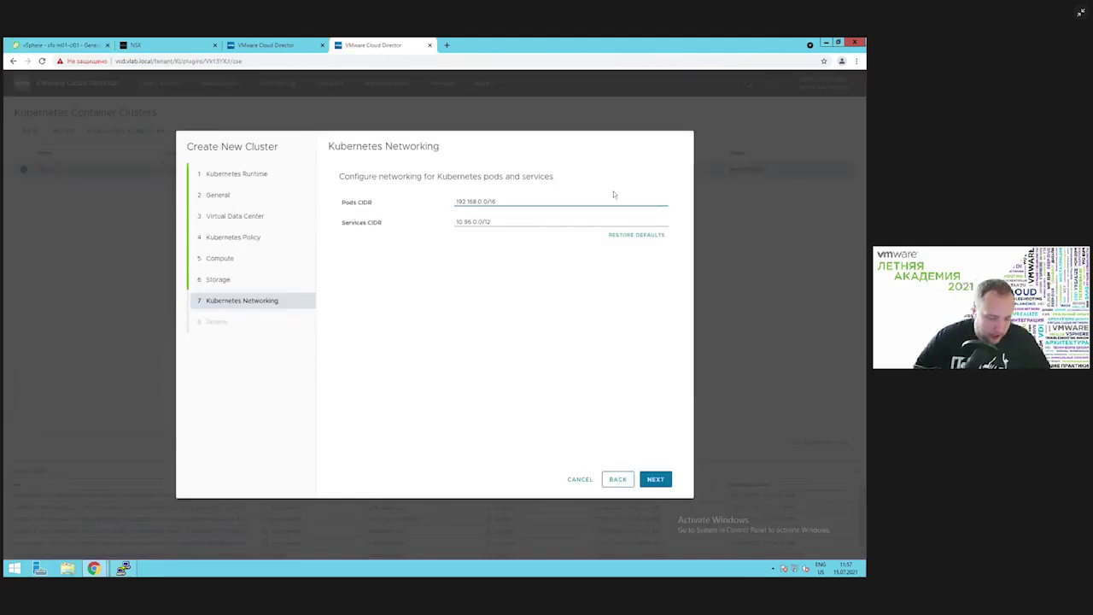
key(BackSpace)
text(244)
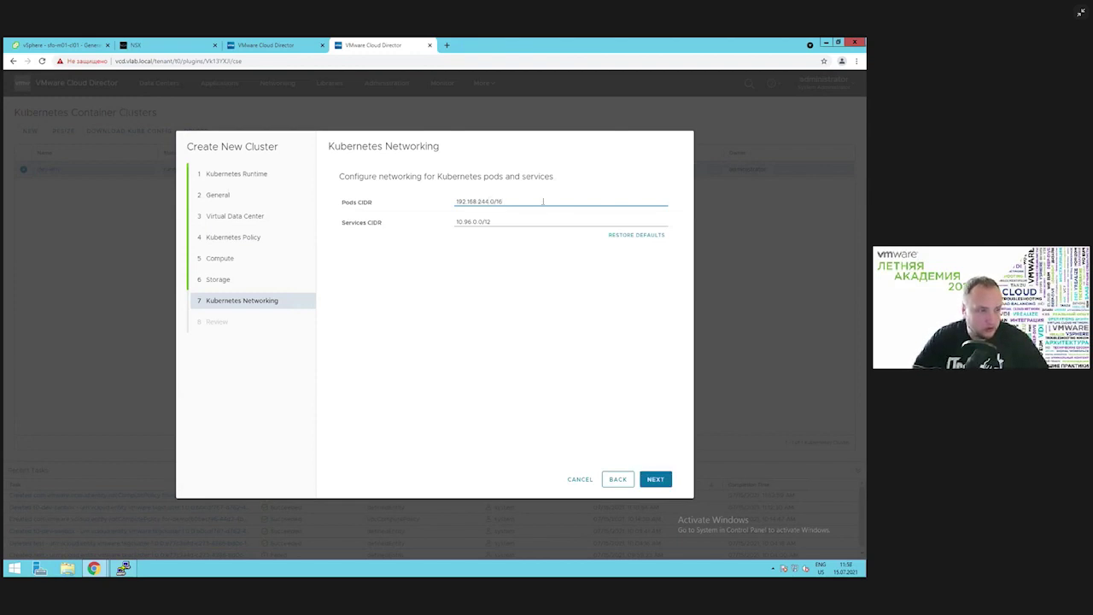
key(BackSpace)
key(BackSpace)
text(24)
Reuse the .244.0/24 ending to set the Services CIDR to 10.96.244.0/24, and finish creating the for-demo cluster
key(shift+Left)
key(shift+Left)
key(shift+Left)
key(shift+Left)
key(shift+Left)
key(shift+Left)
key(shift+Left)
key(shift+Left)
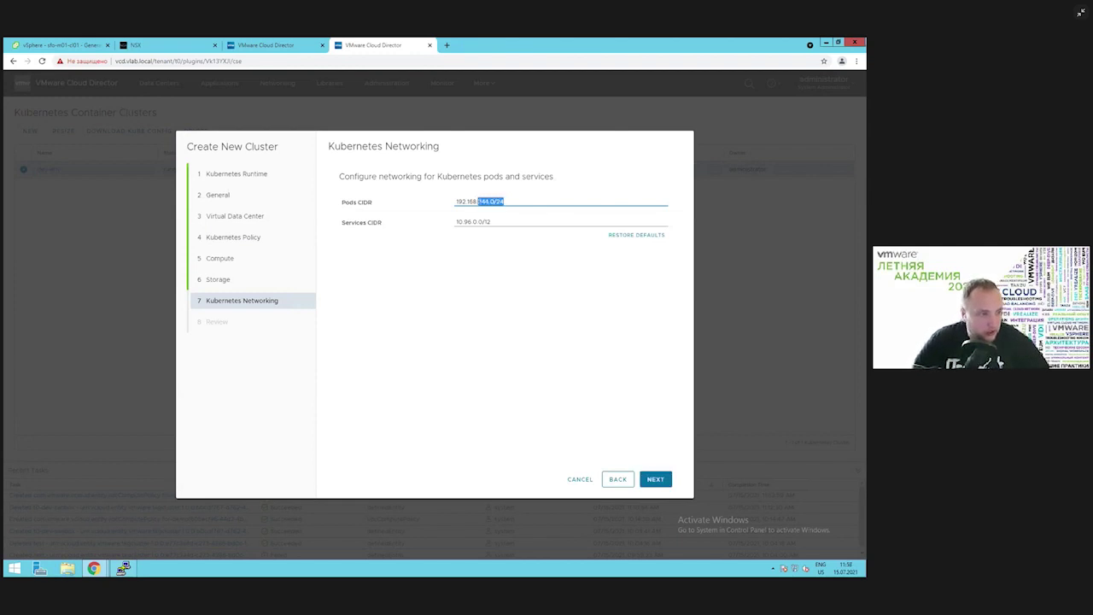
drag(495, 221, 535, 229)
click(475, 222)
text(.244.0/24)
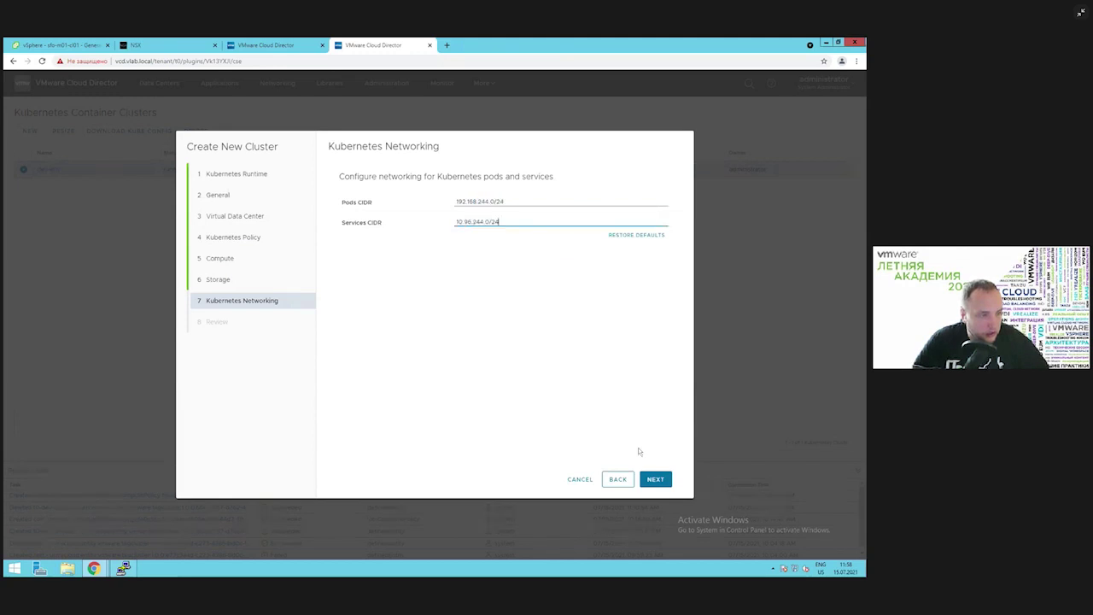
click(653, 479)
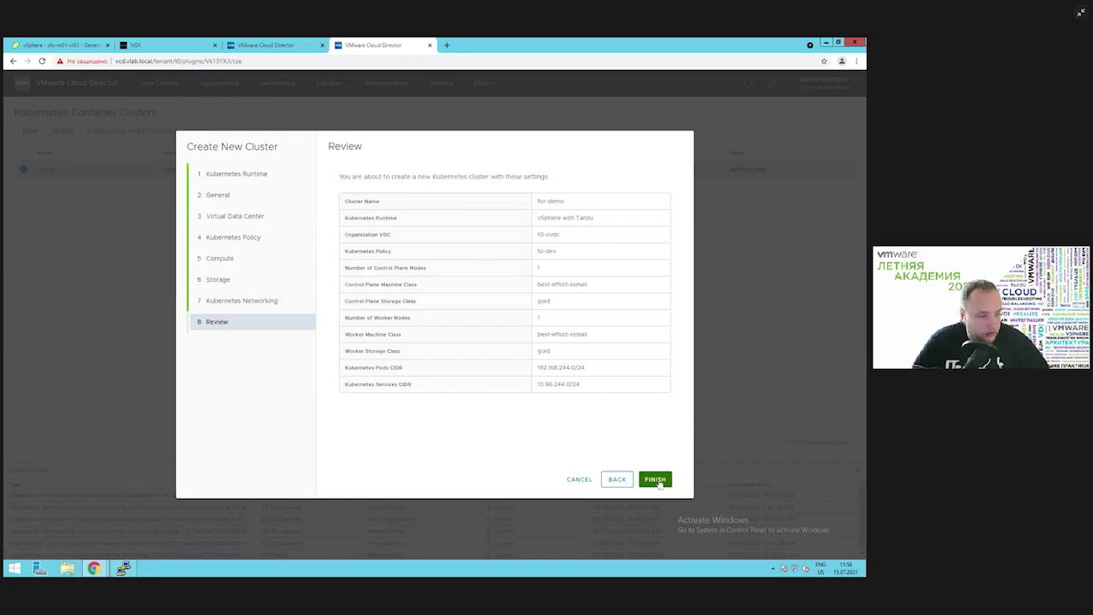
click(656, 479)
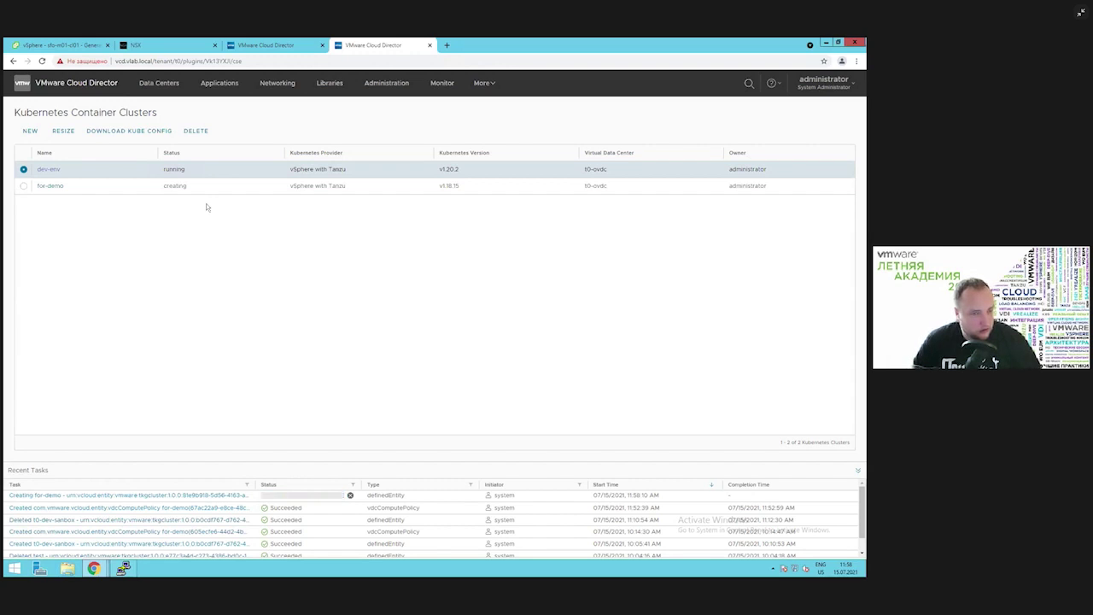
Switch to NSX-T and view the details of the to-dev namespace's Tier-1 gateway
click(180, 48)
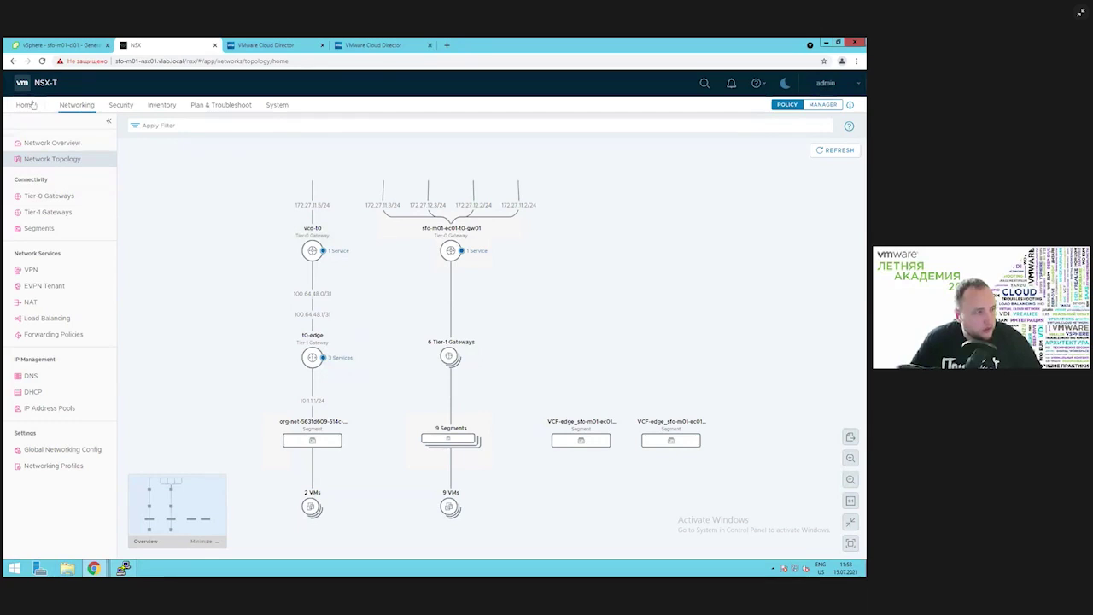
click(53, 214)
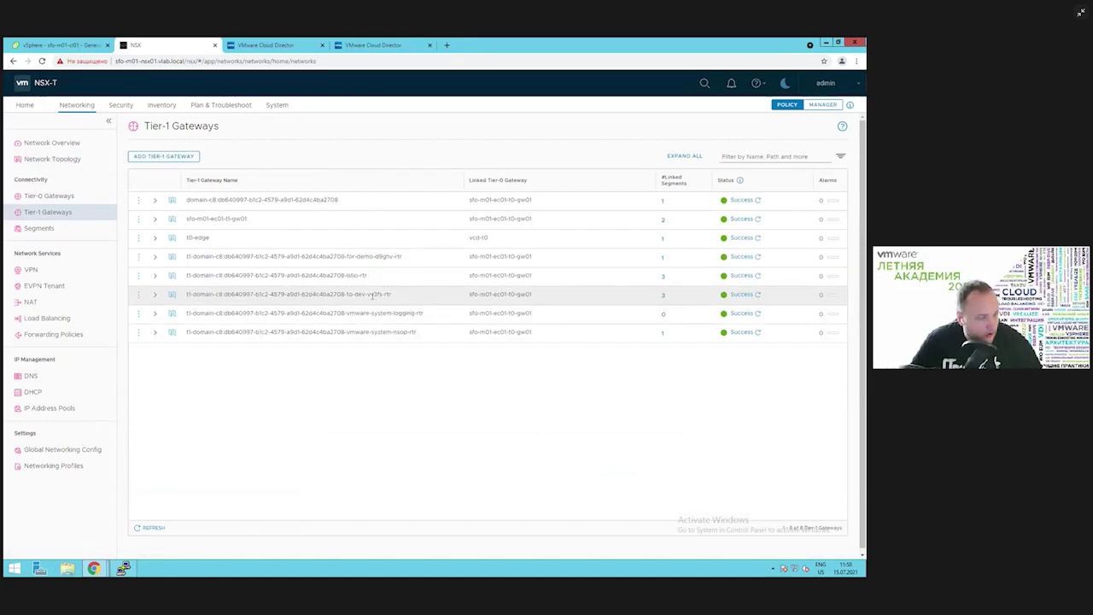
triple_click(372, 295)
click(371, 295)
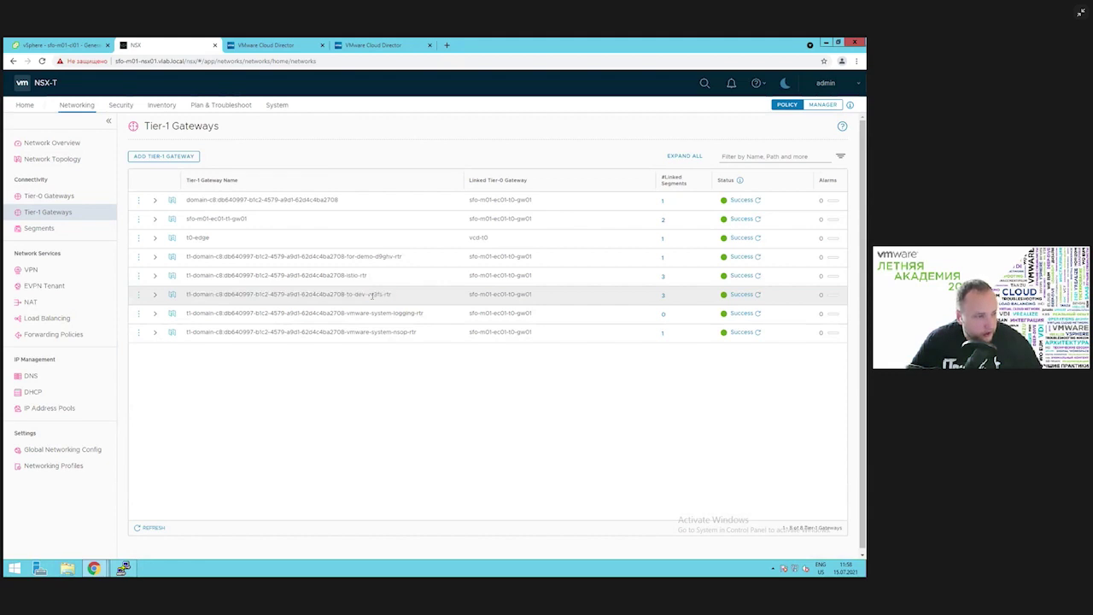
click(154, 294)
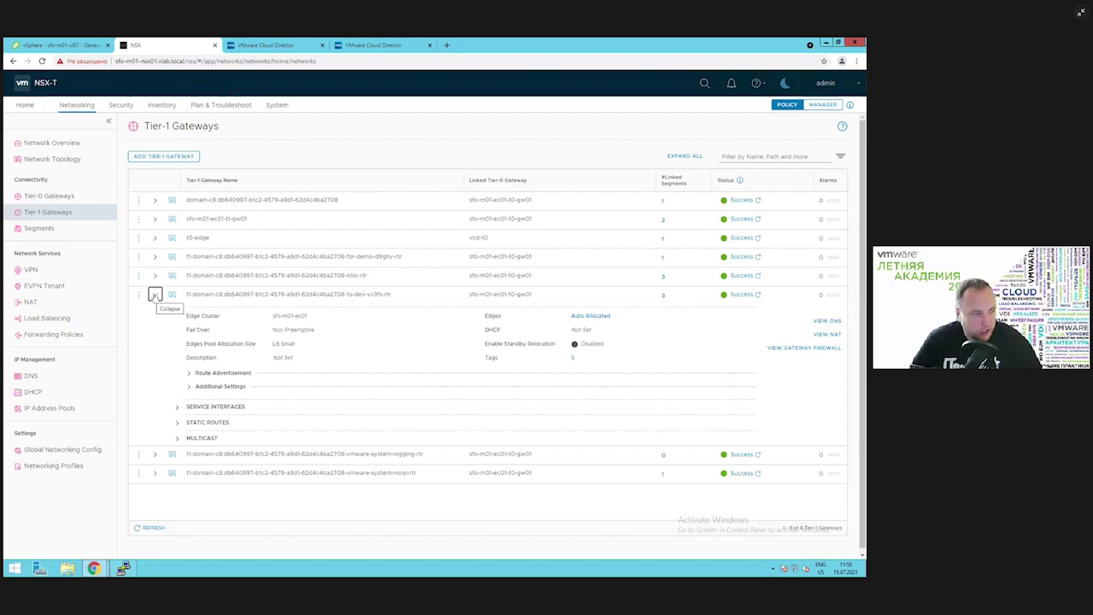
Inspect the allowed source addresses in the to-dev gateway's local firewall policy, and close the firewall view
click(783, 350)
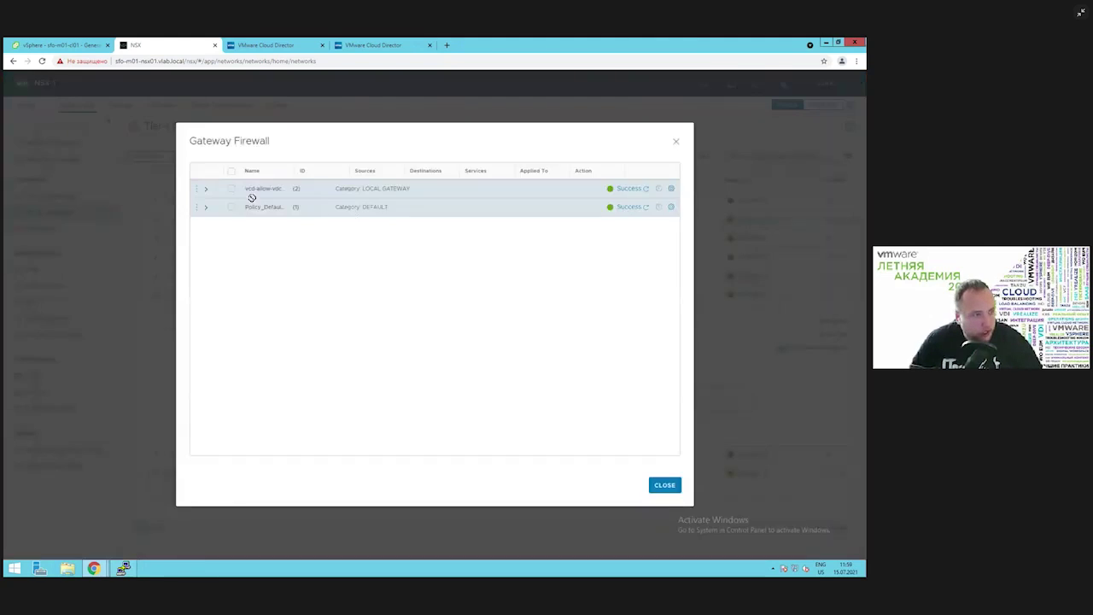
click(206, 187)
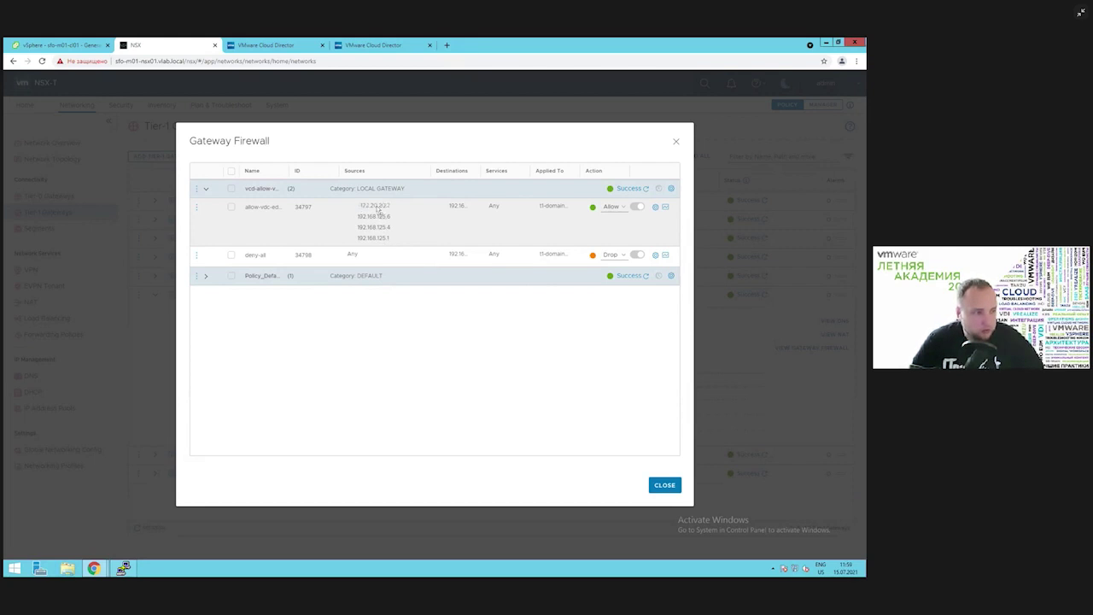
drag(375, 214, 368, 211)
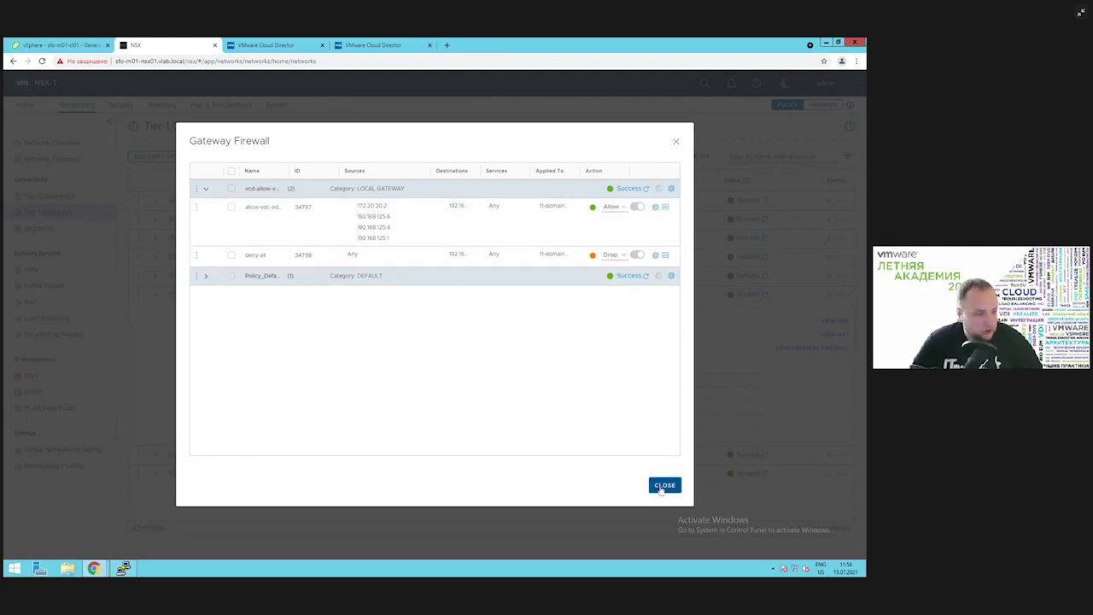
key(Escape)
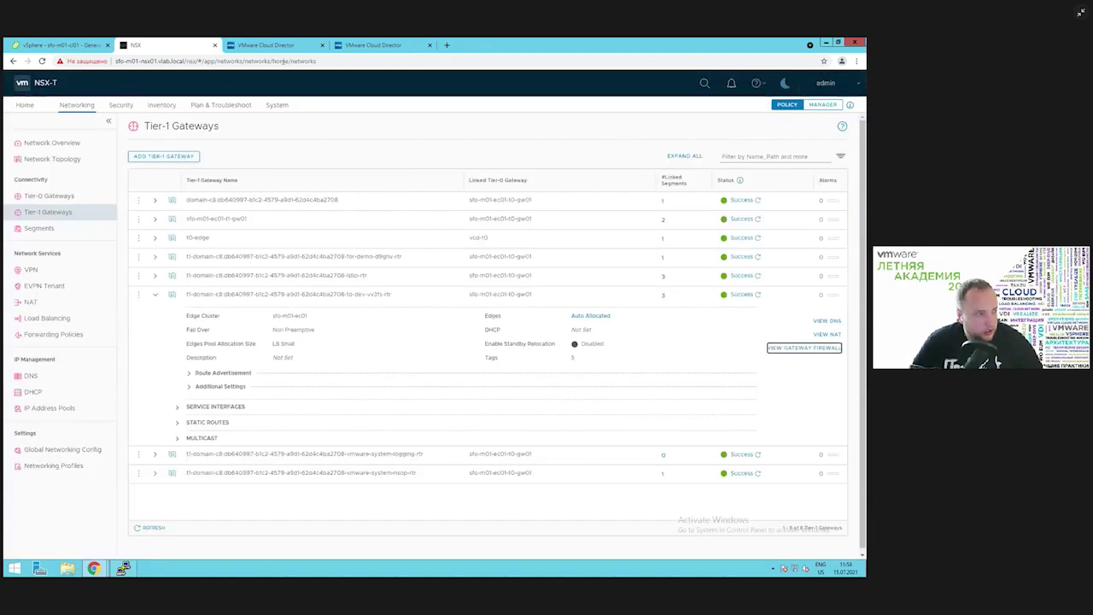
Return to the tenant portal in VMware Cloud Director and open the t0-edge gateway of the virtual data center
click(371, 49)
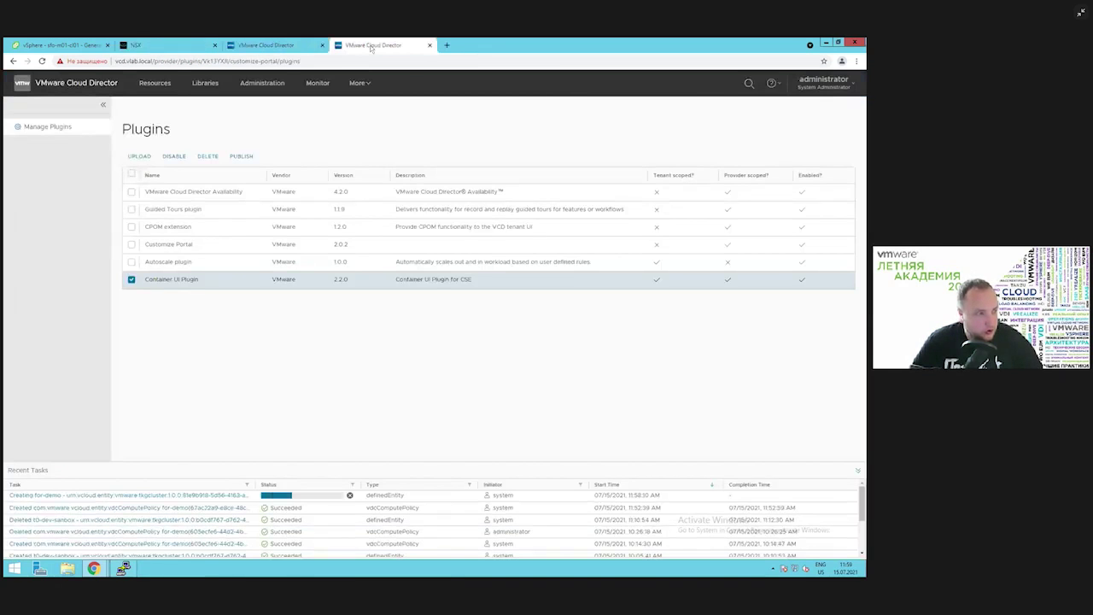
drag(370, 49, 290, 49)
click(376, 46)
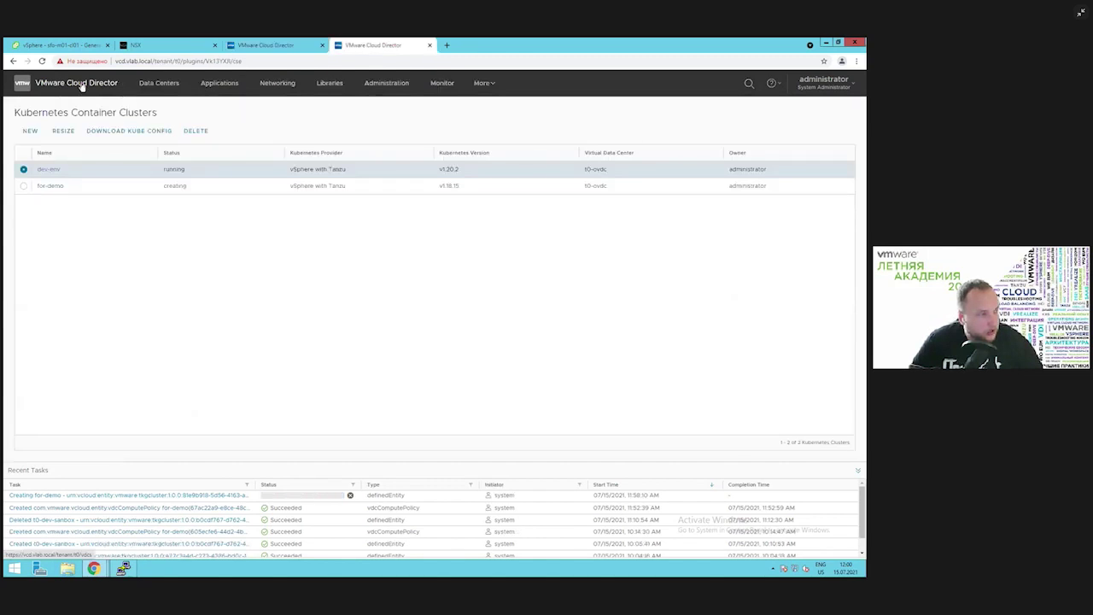
click(98, 240)
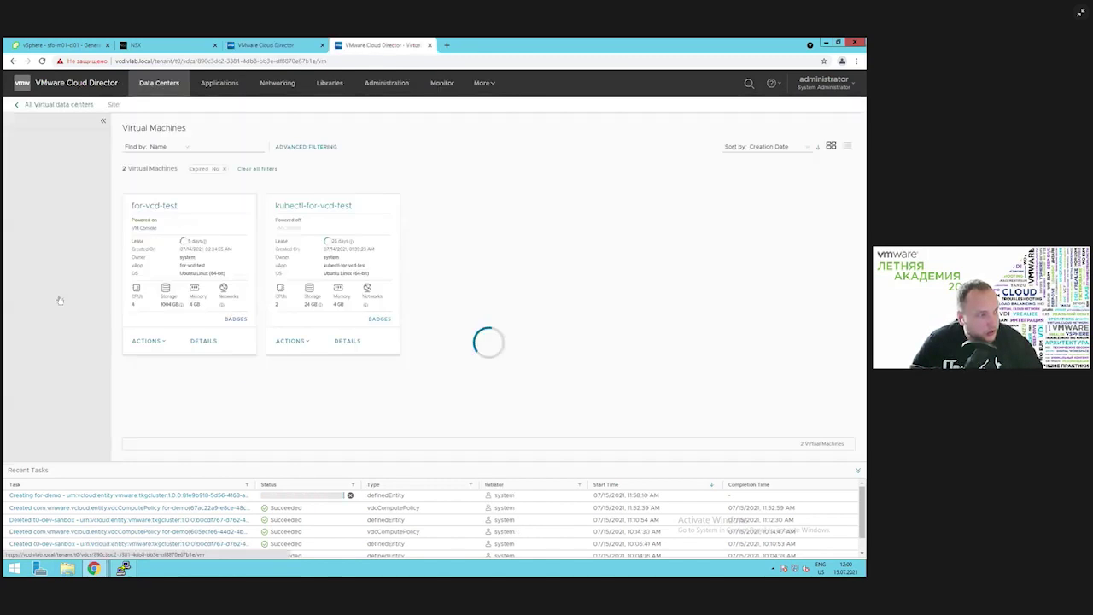
click(38, 224)
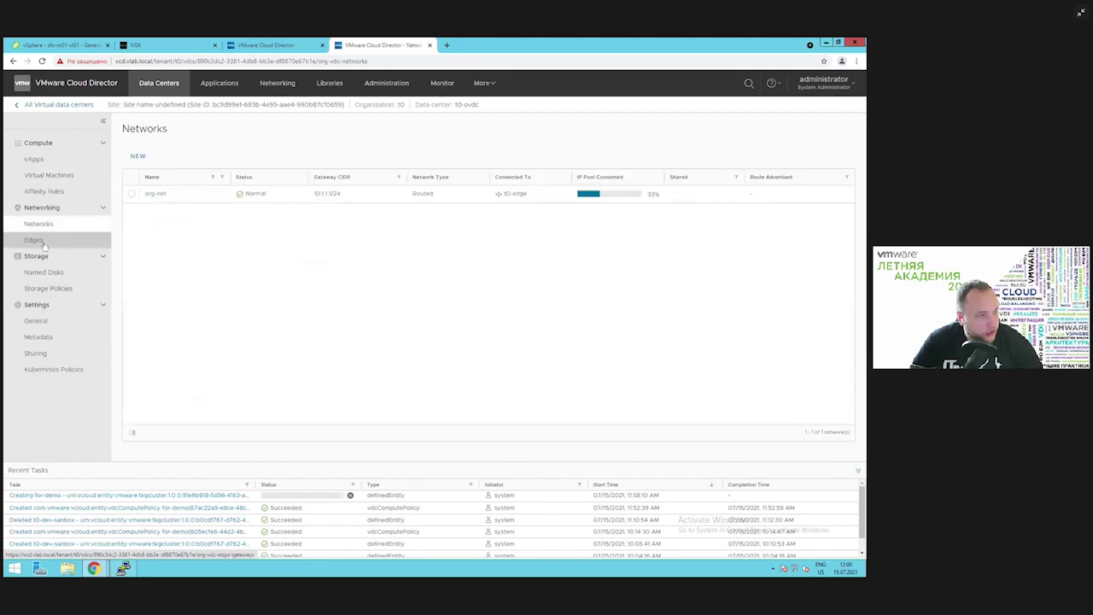
click(156, 193)
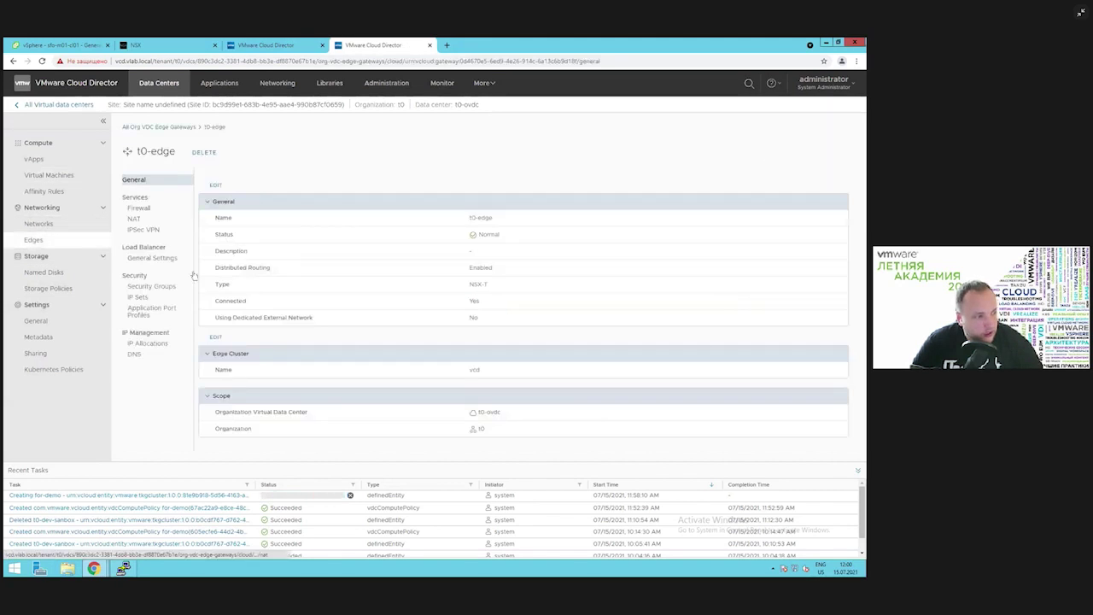
Check the t0-edge gateway's IP allocations, focusing on the used address that serves as its primary IP
click(167, 347)
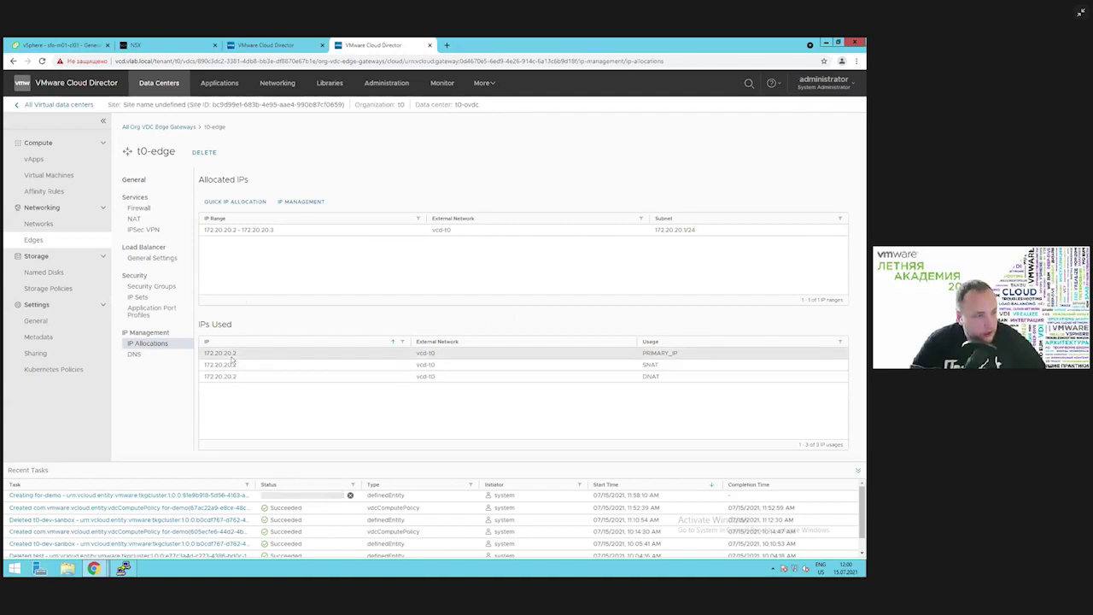
drag(239, 356, 205, 361)
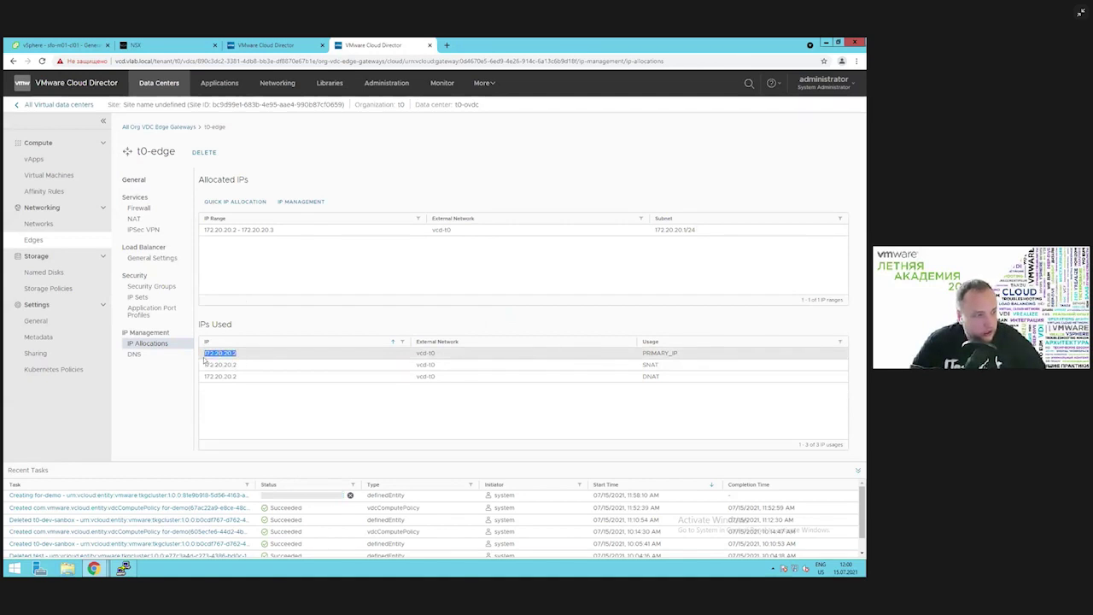
click(219, 358)
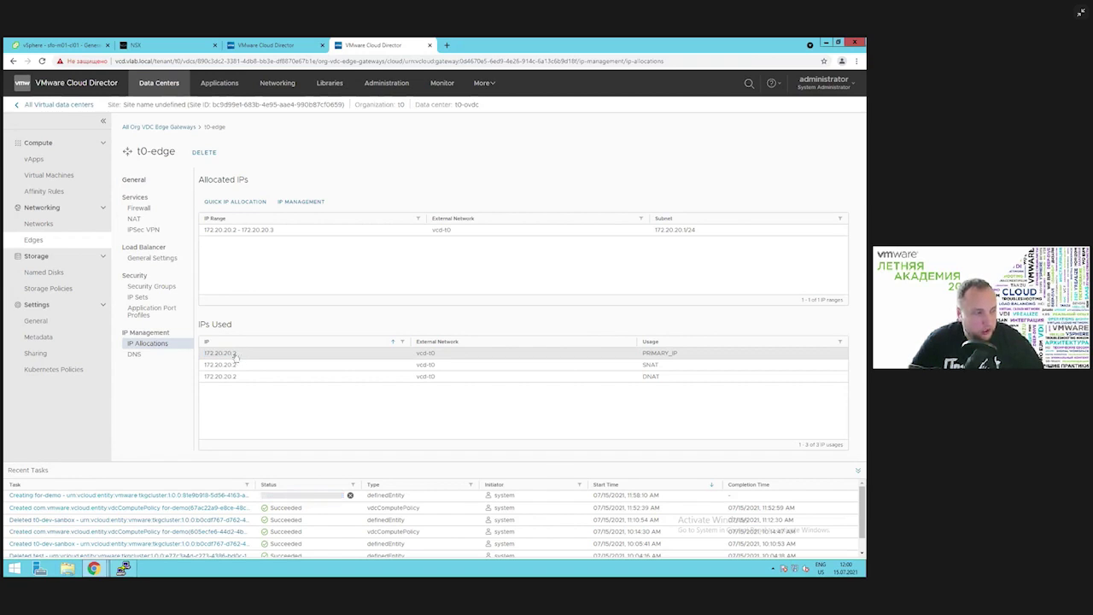
drag(211, 360, 205, 360)
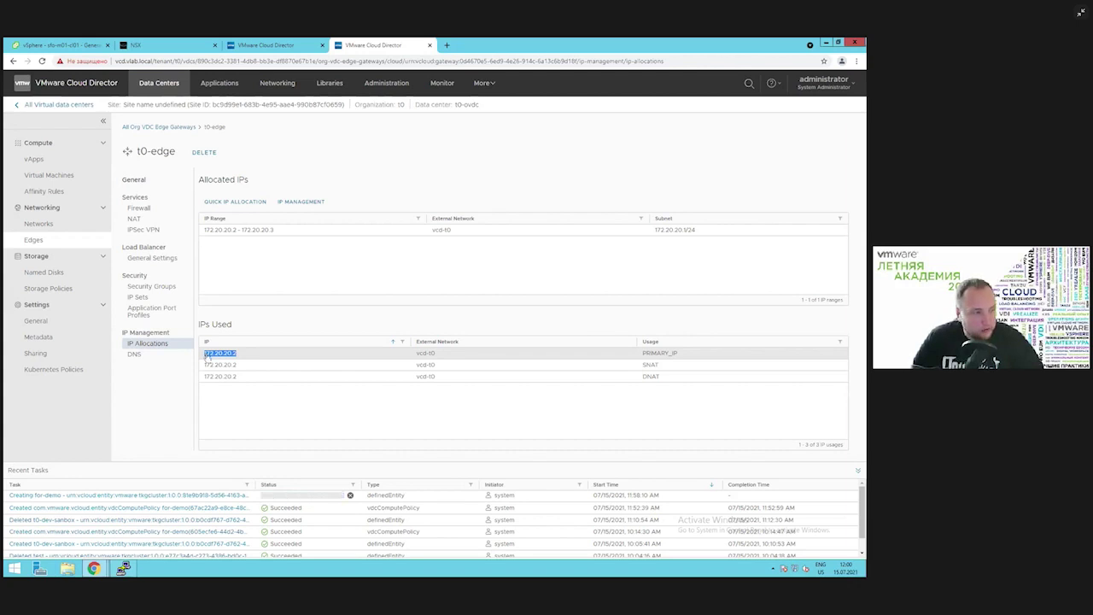
click(206, 359)
double_click(219, 357)
click(243, 363)
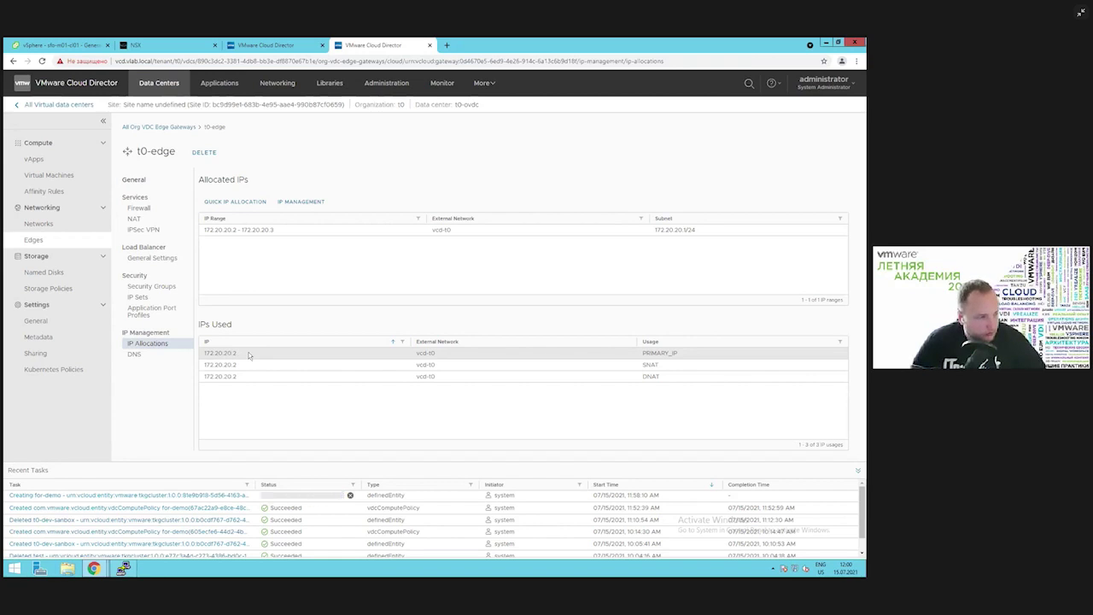
Review the t0-edge NAT rules and check the internal IP of the DNAT-SSH rule
click(154, 222)
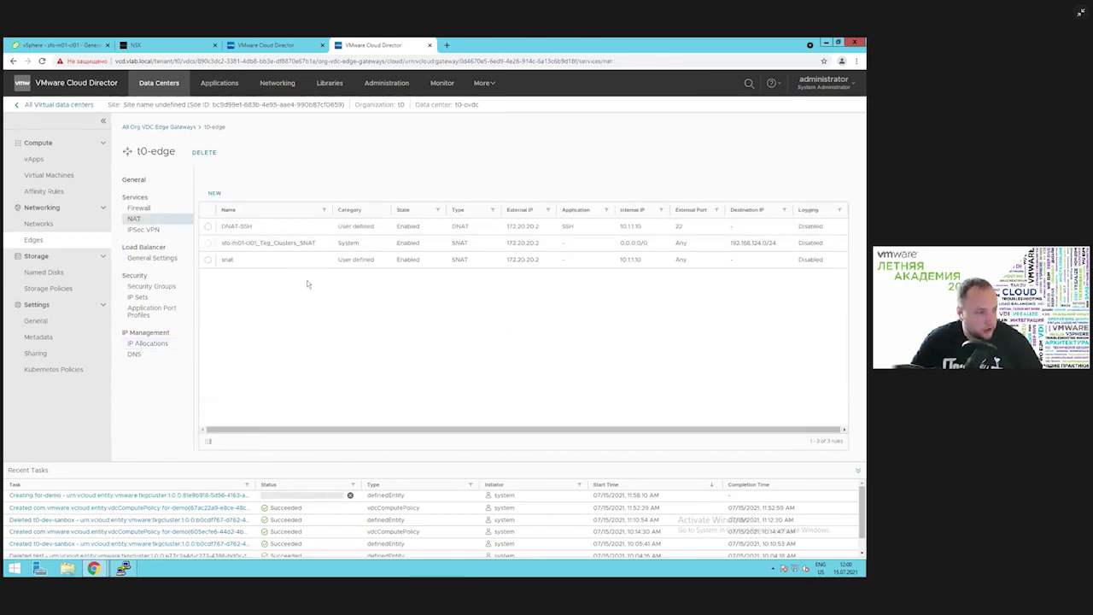
click(207, 229)
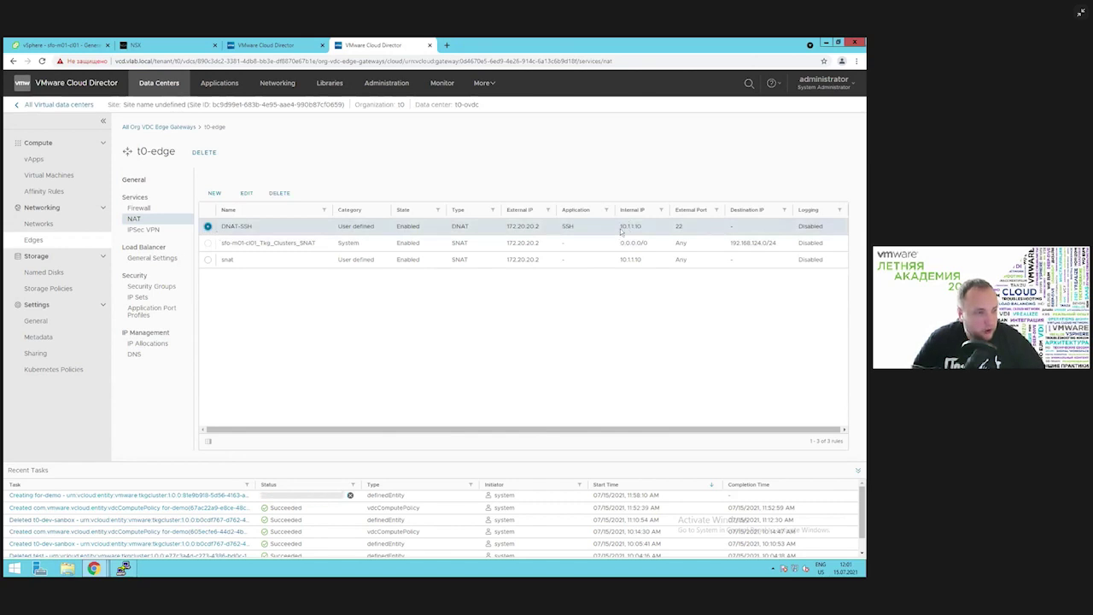
drag(640, 229, 647, 230)
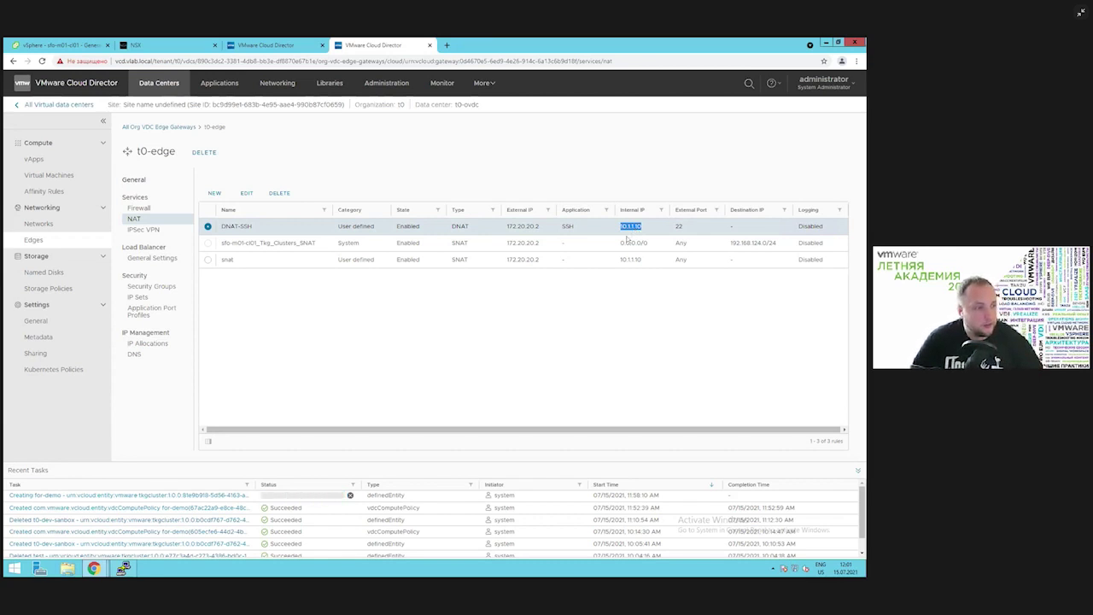
Copy the DNAT-SSH rule's external IP 172.20.20.2 and open an SSH session to it on port 22 in PuTTY
drag(541, 227, 506, 231)
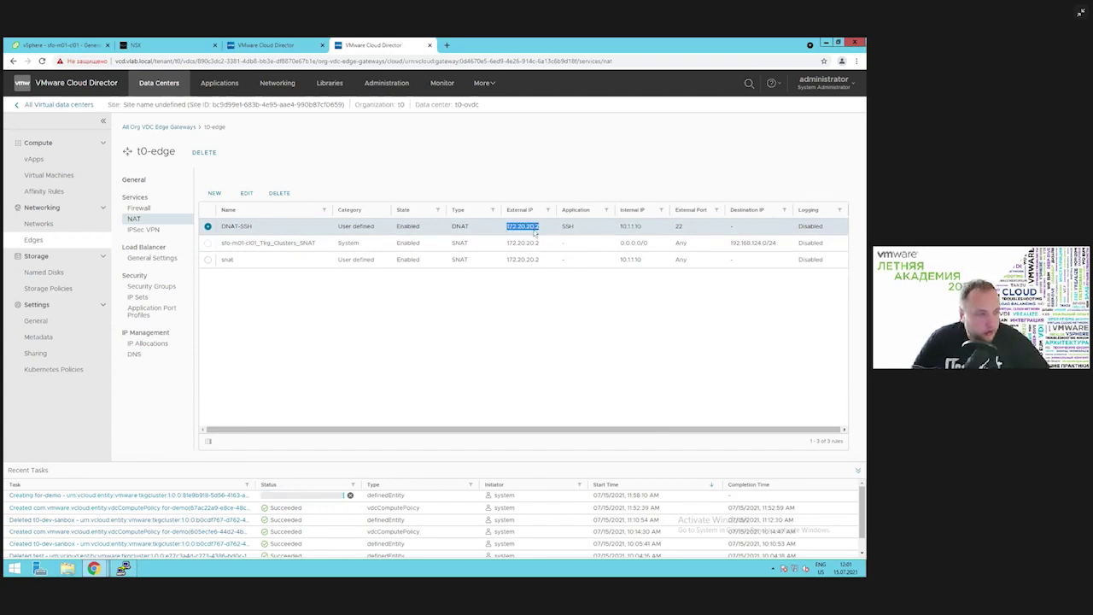
right_click(531, 228)
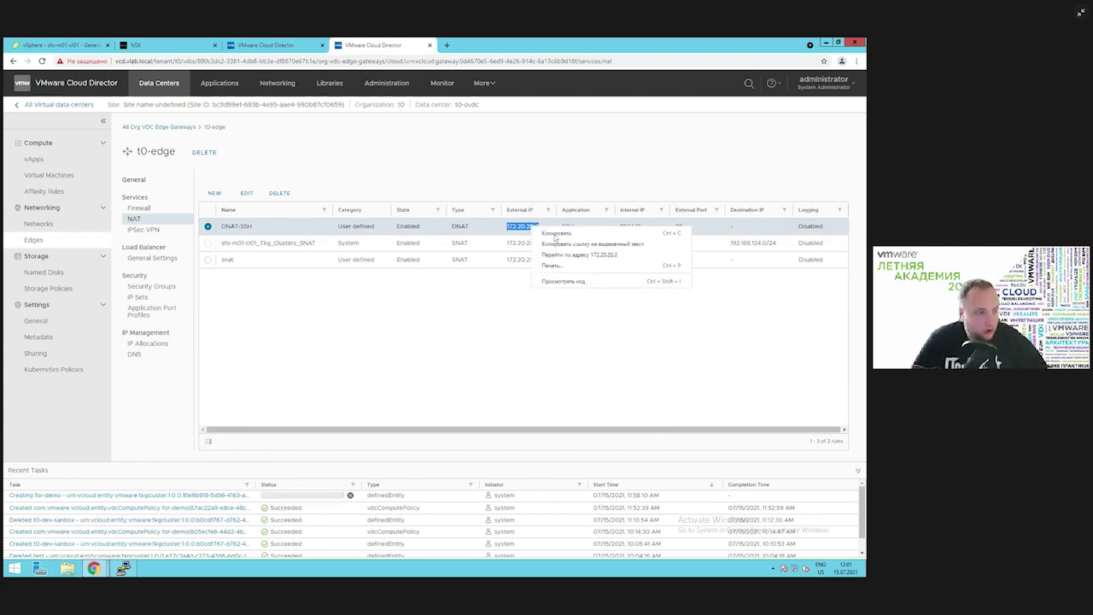
click(555, 233)
click(123, 568)
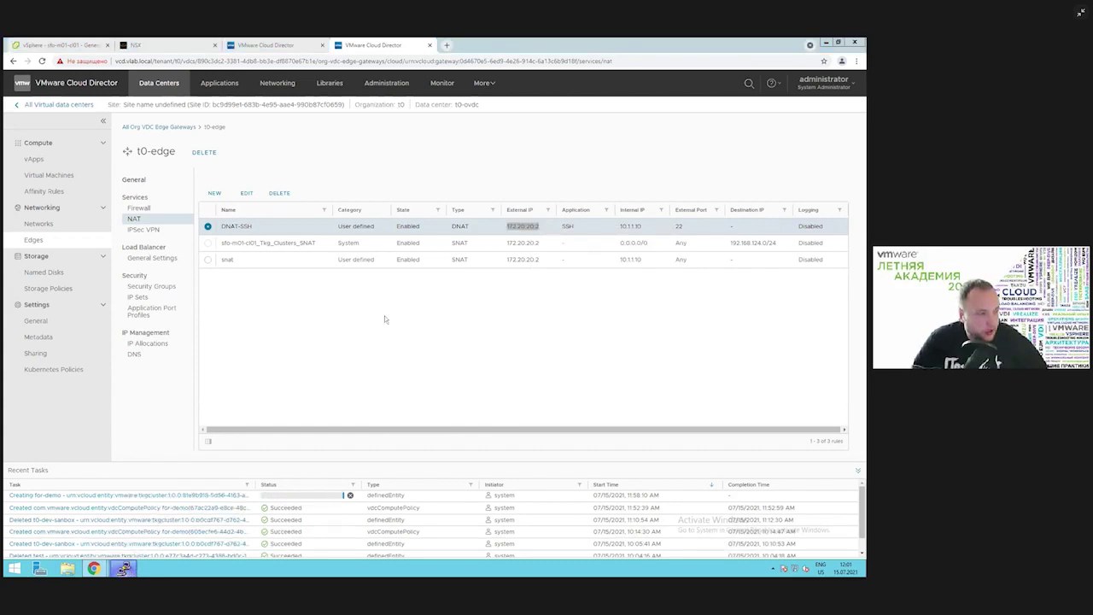
click(434, 259)
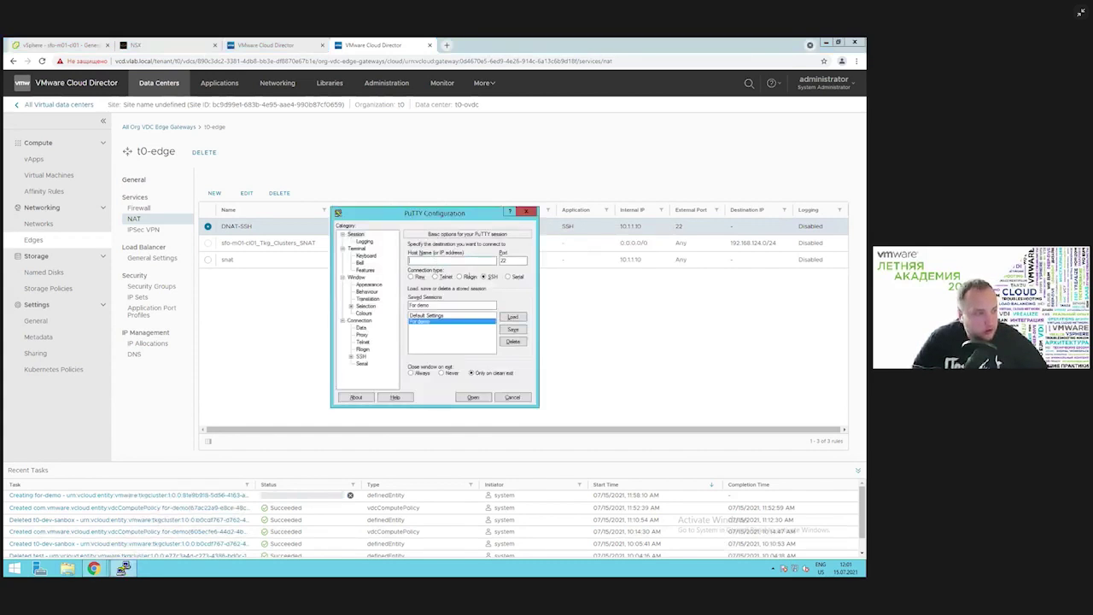
key(ctrl+v)
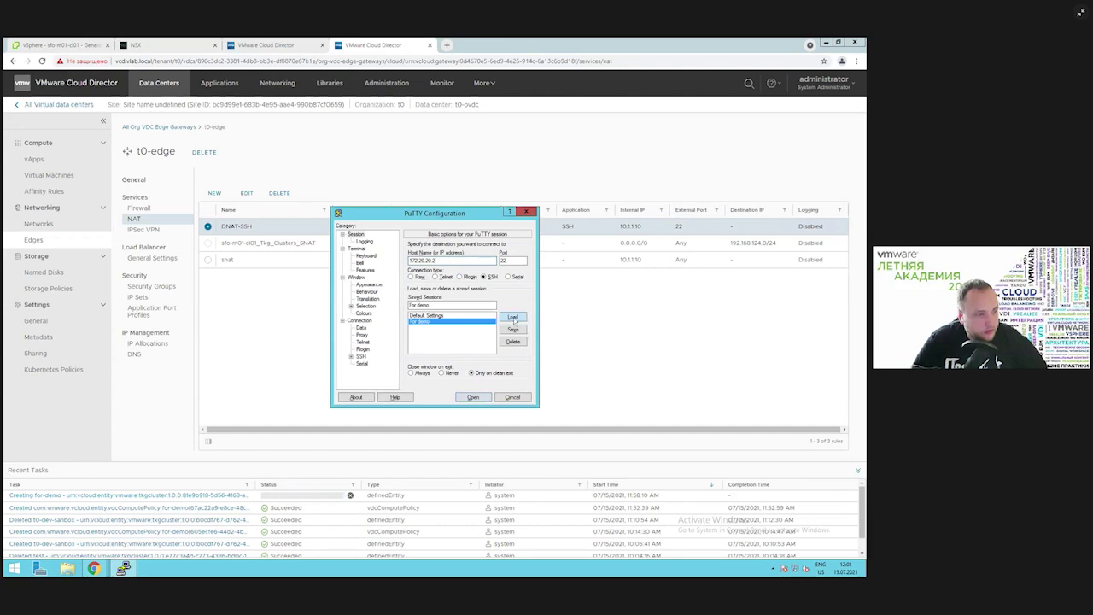
click(513, 318)
click(480, 397)
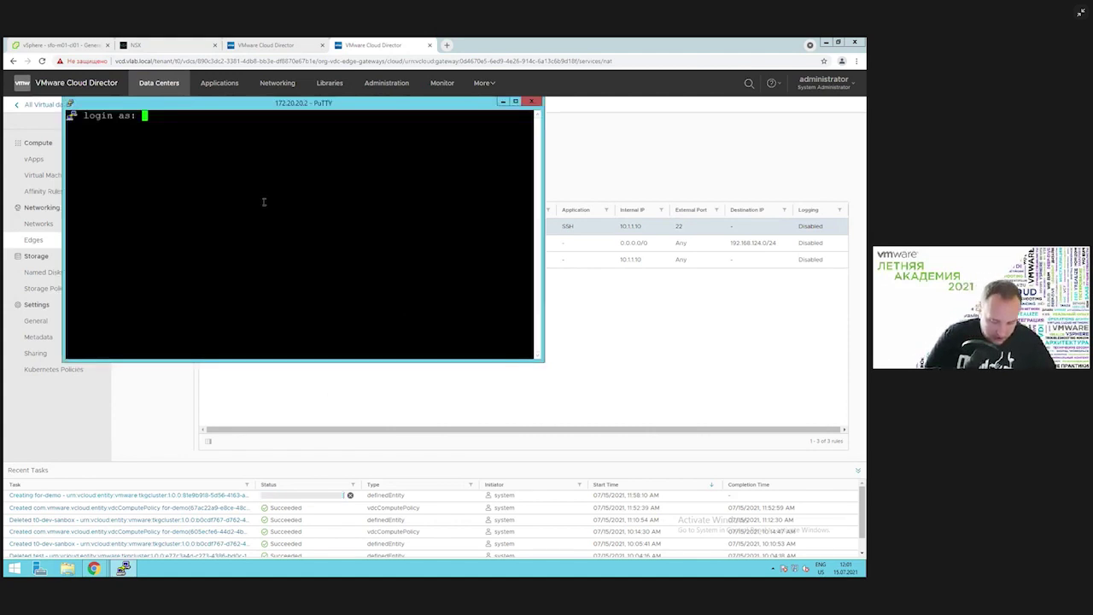
Log in to the SSH session as user with the account password
text(user)
key(Return)
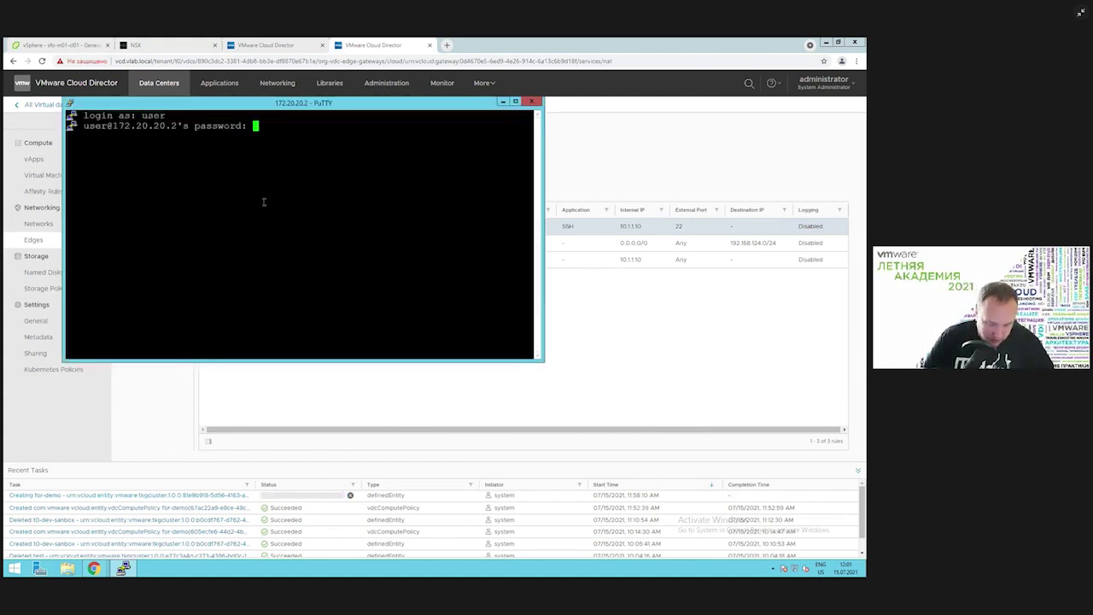
key(Return)
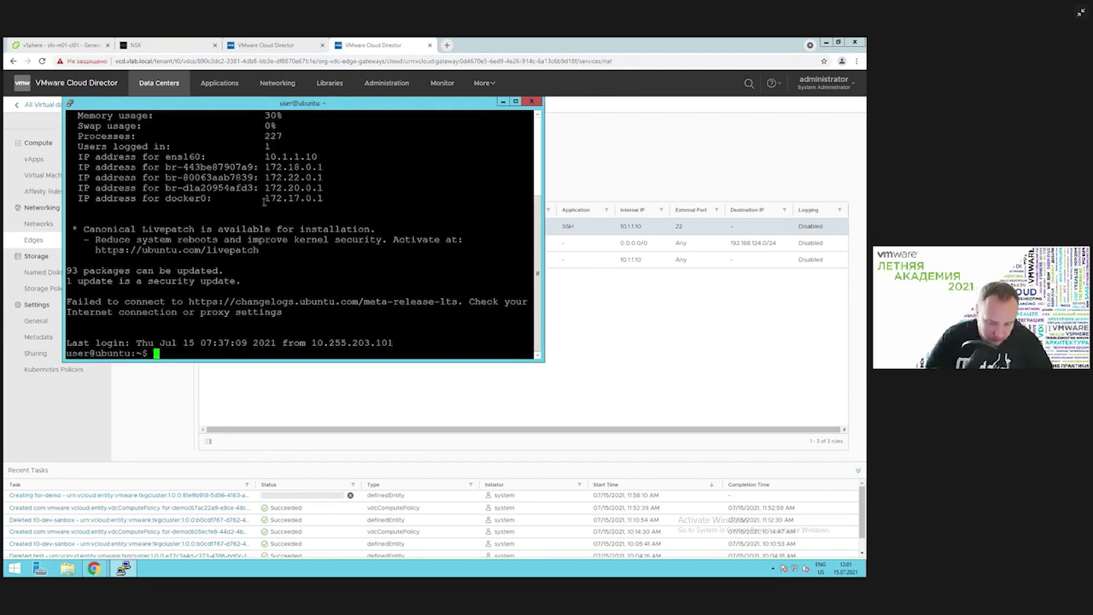
Switch to the root shell with sudo su - using the account password, and enlarge the terminal window
text(sud)
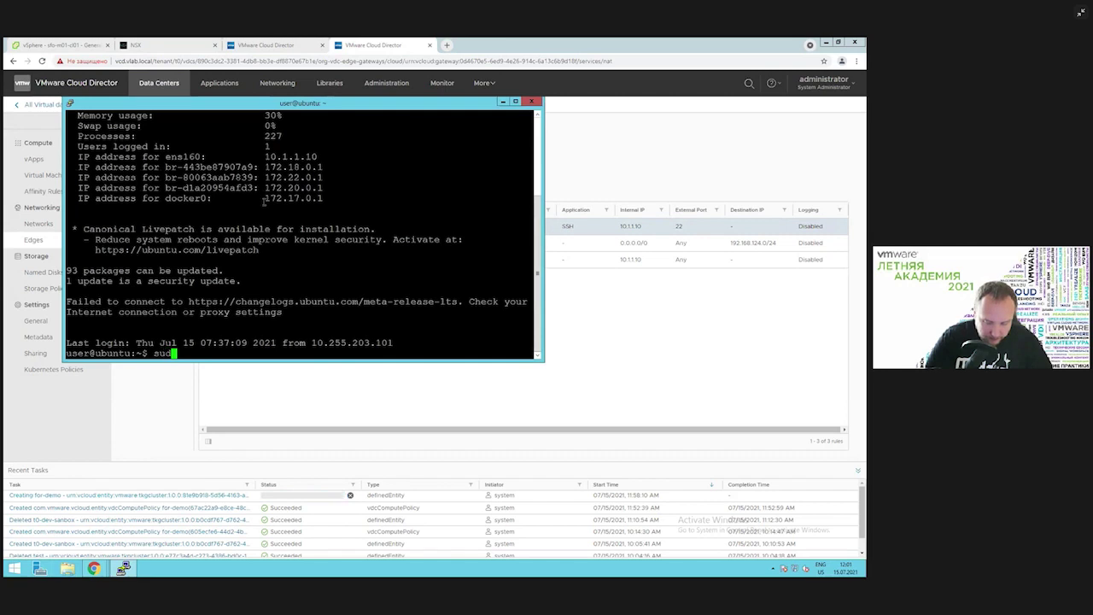
text(o su -)
key(Return)
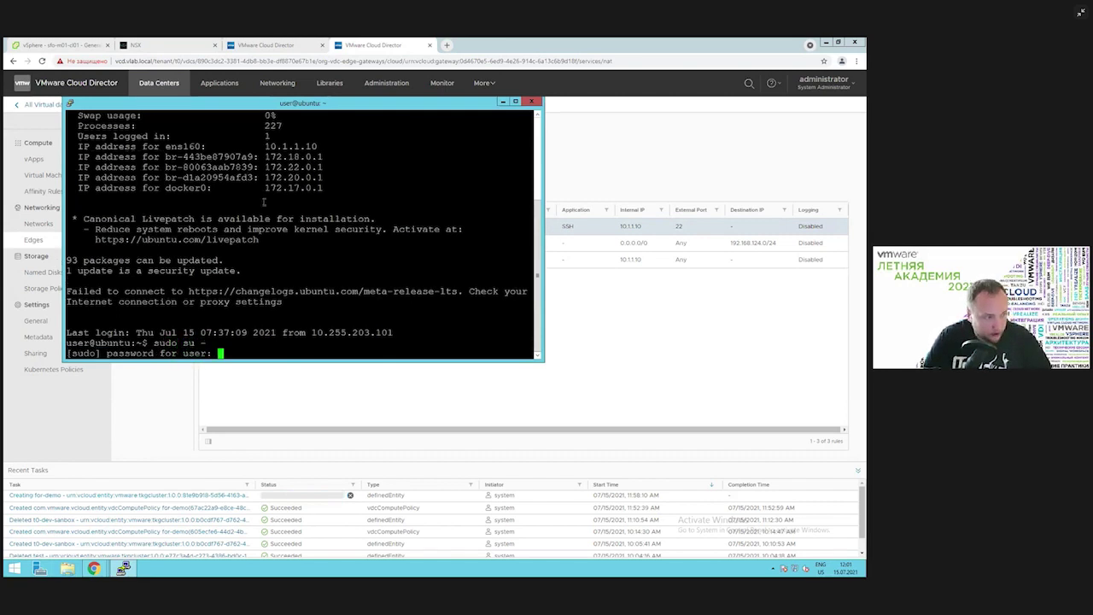
key(Return)
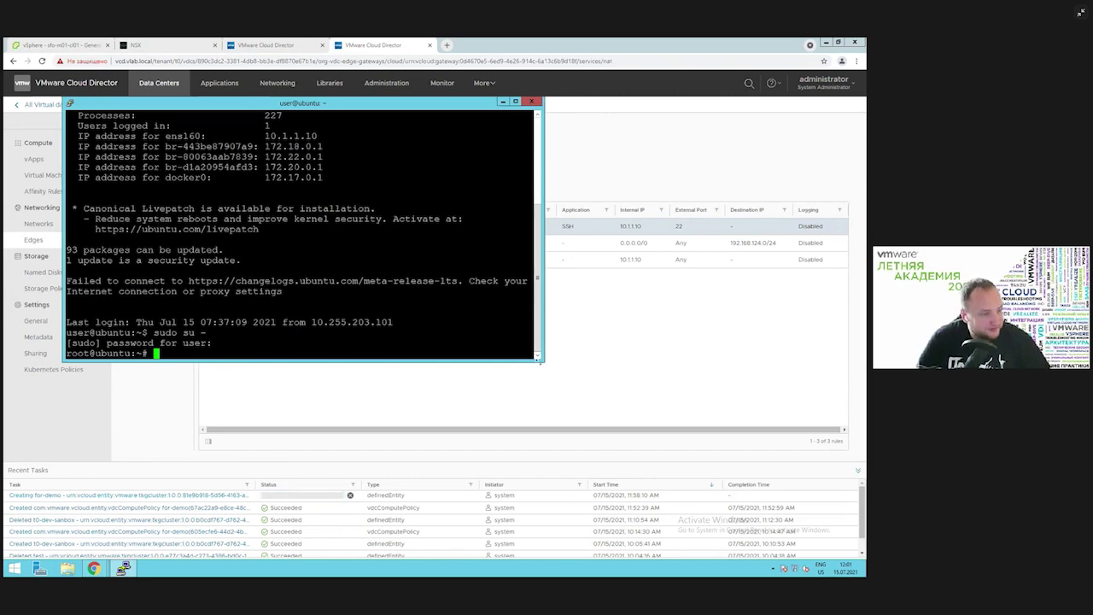
drag(621, 417, 724, 474)
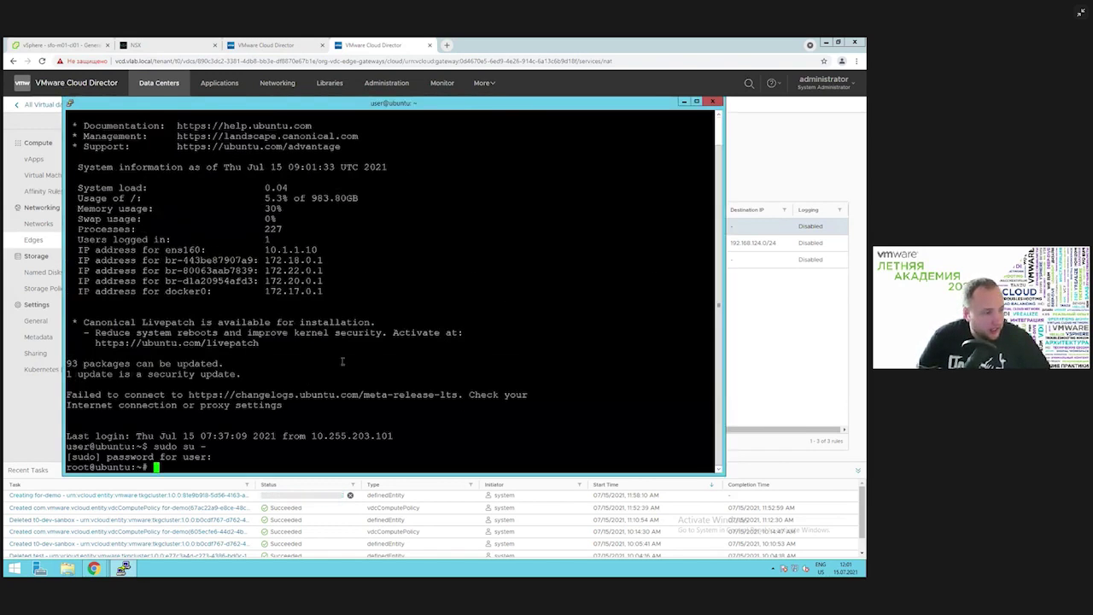
Try to list the Kubernetes namespaces with kubectl get ns before any cluster configuration is in place
text(kube)
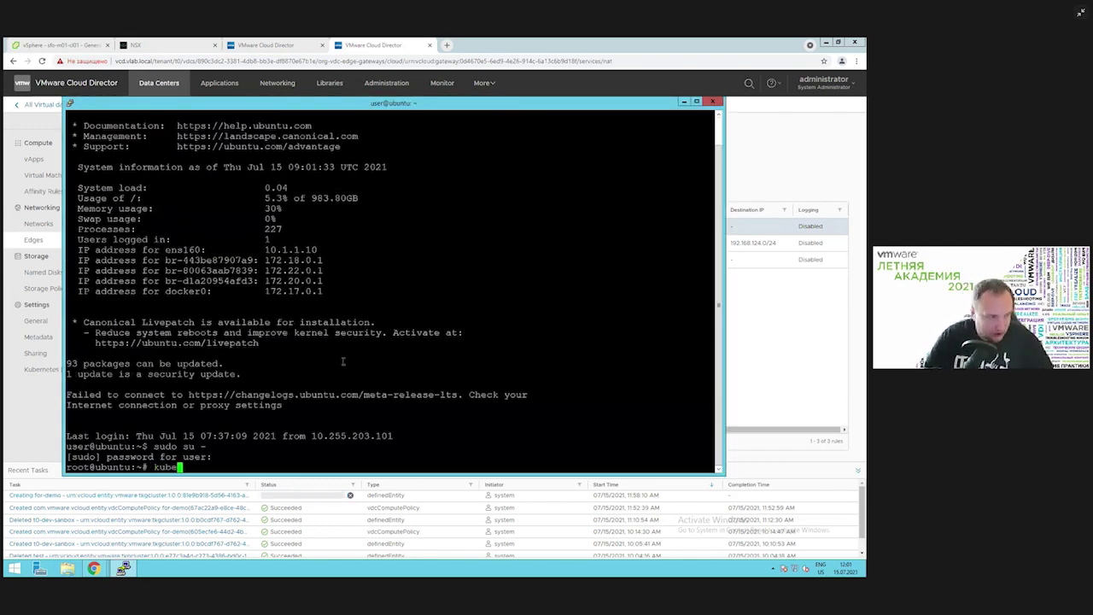
text(ctl )
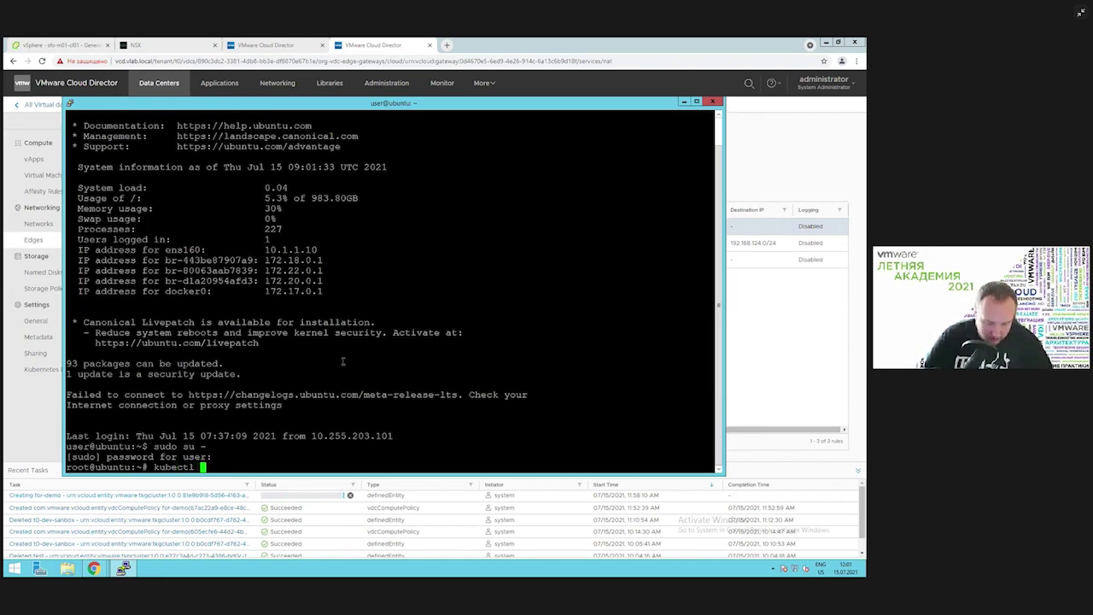
text(get ns)
key(Return)
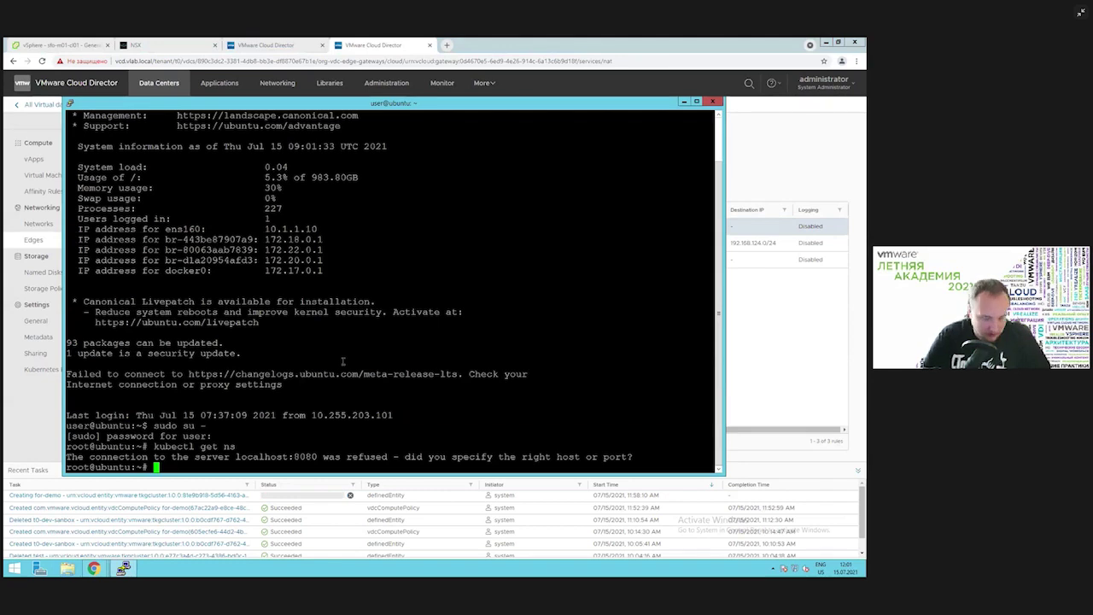
Change the working directory to .kube/ in the root home folder
text(cd ./)
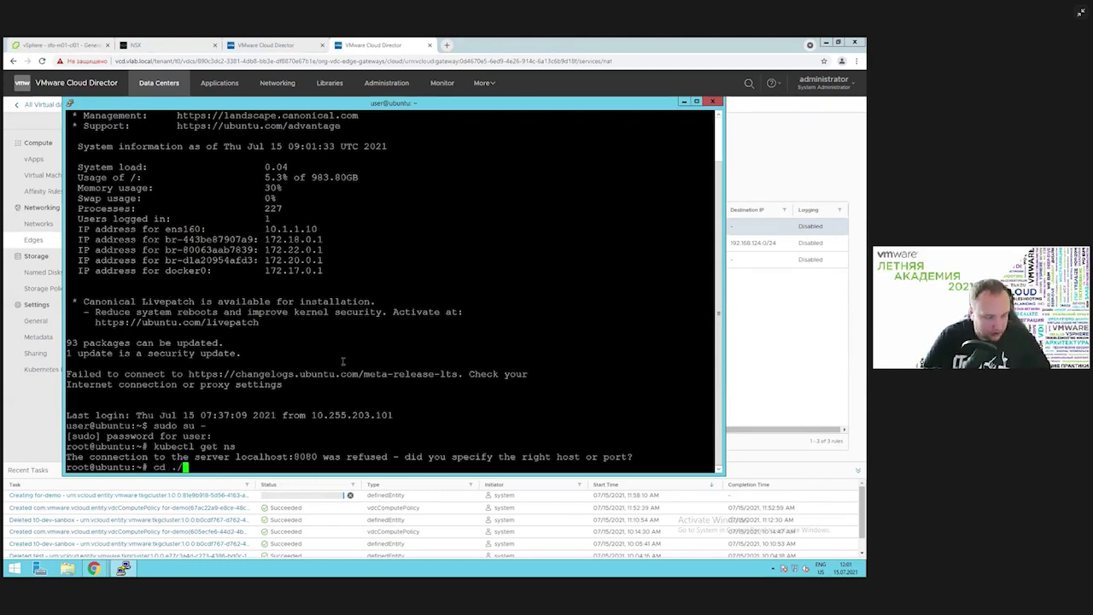
key(BackSpace)
text(kub)
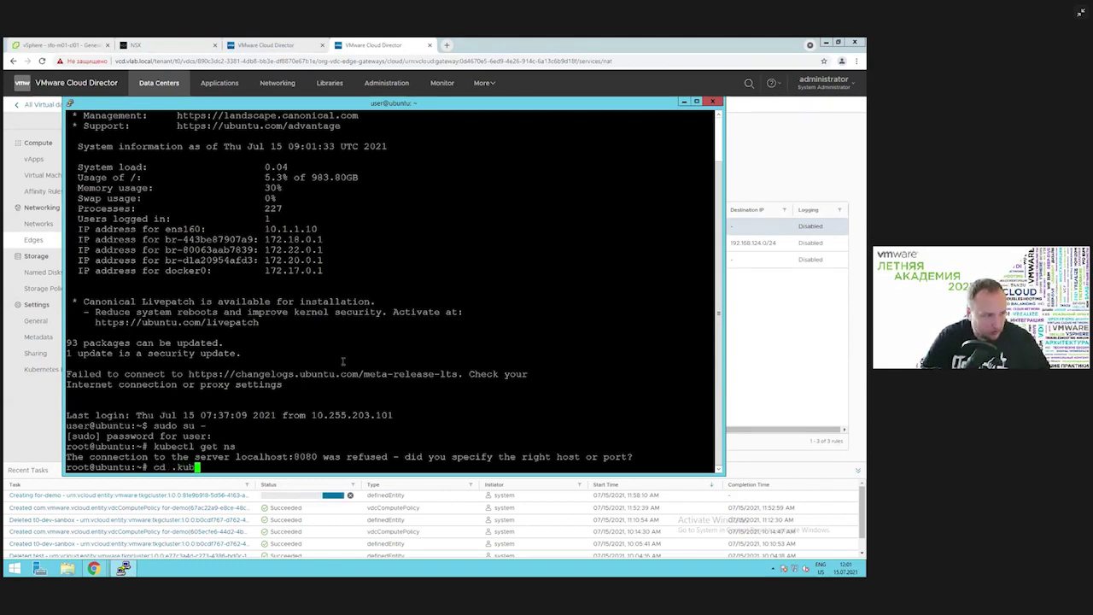
key(Tab)
key(Return)
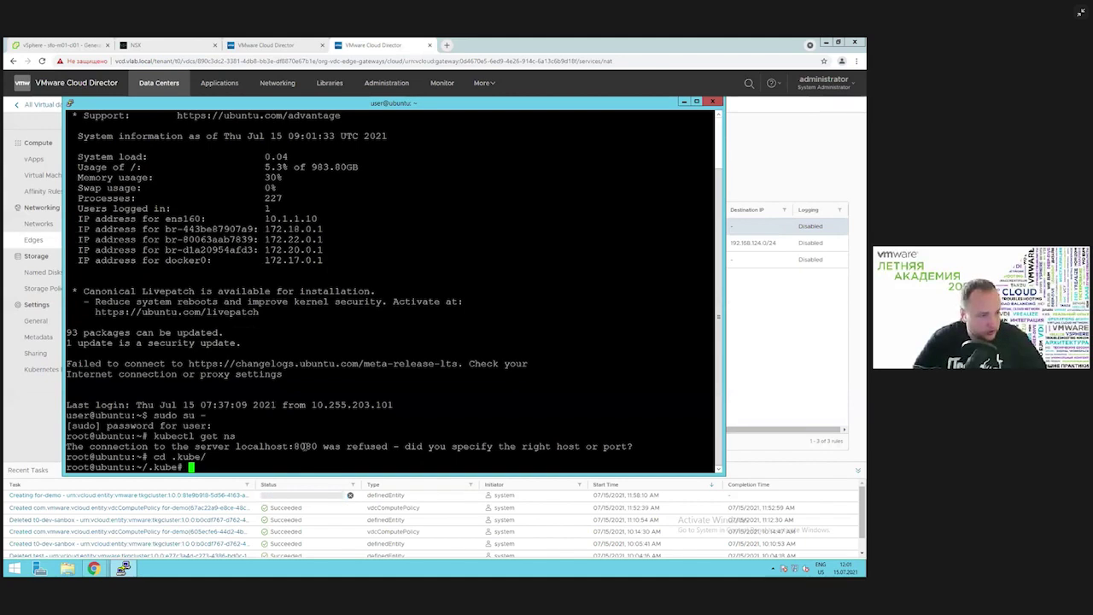
Return to VMware Cloud Director and download the kube config of the dev-env cluster from Kubernetes Container Clusters
click(775, 357)
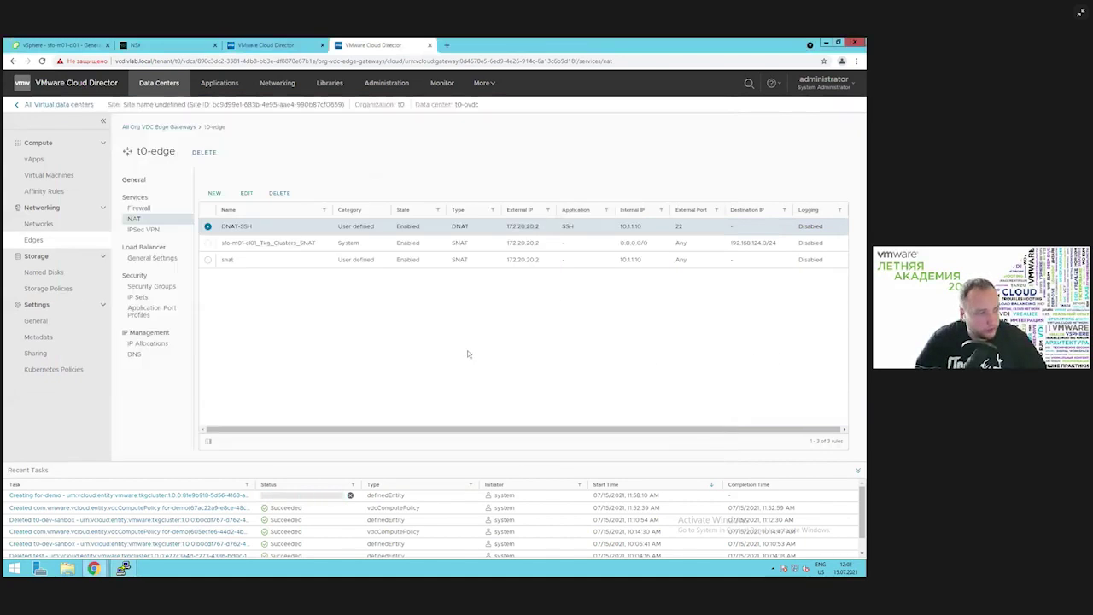
click(488, 85)
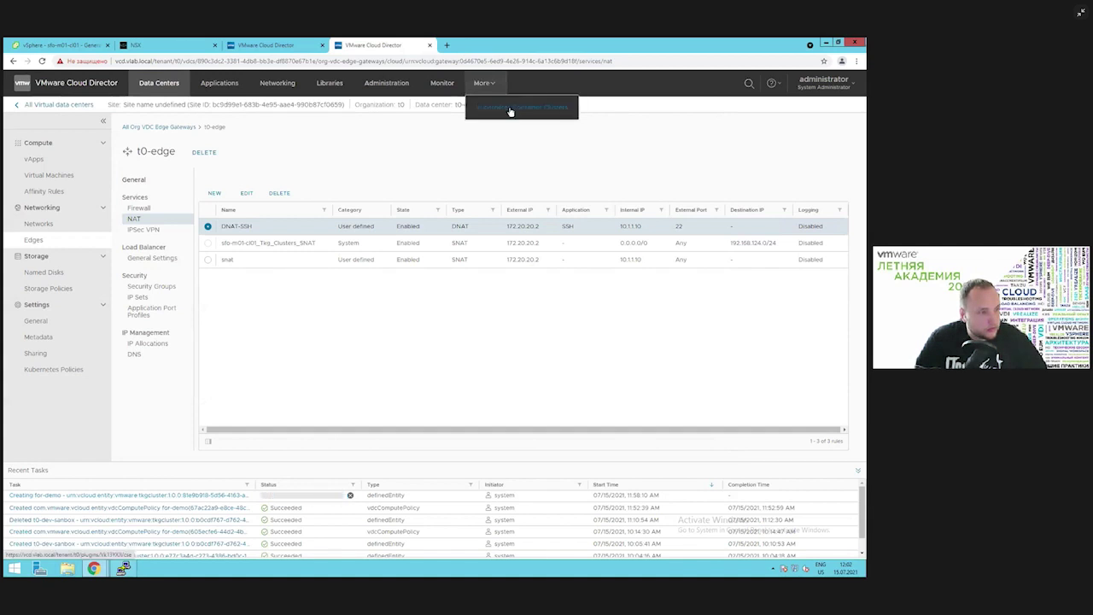
click(496, 108)
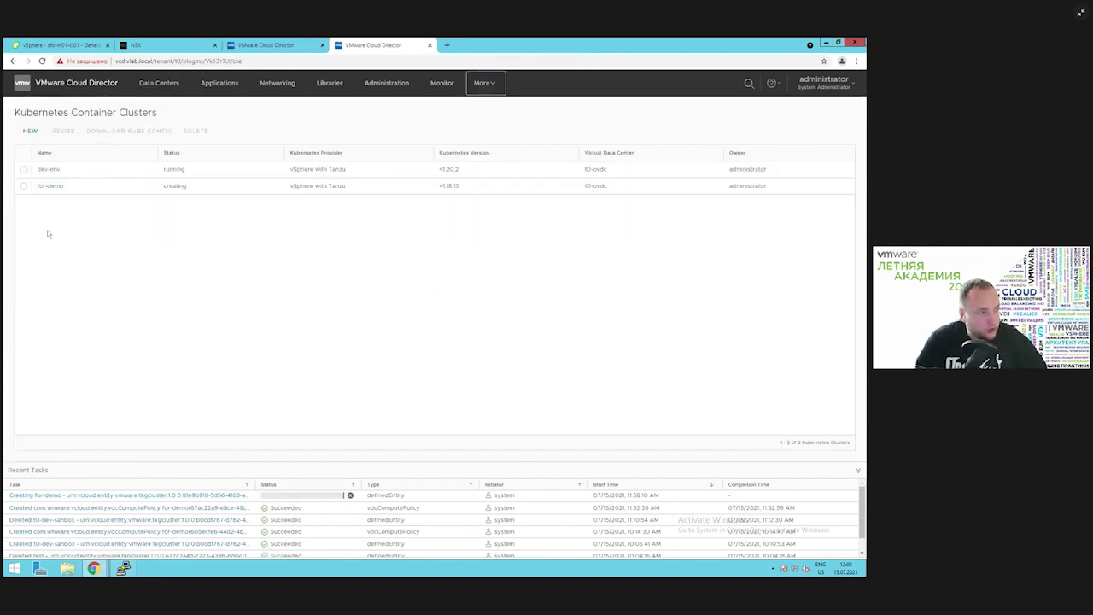
click(24, 170)
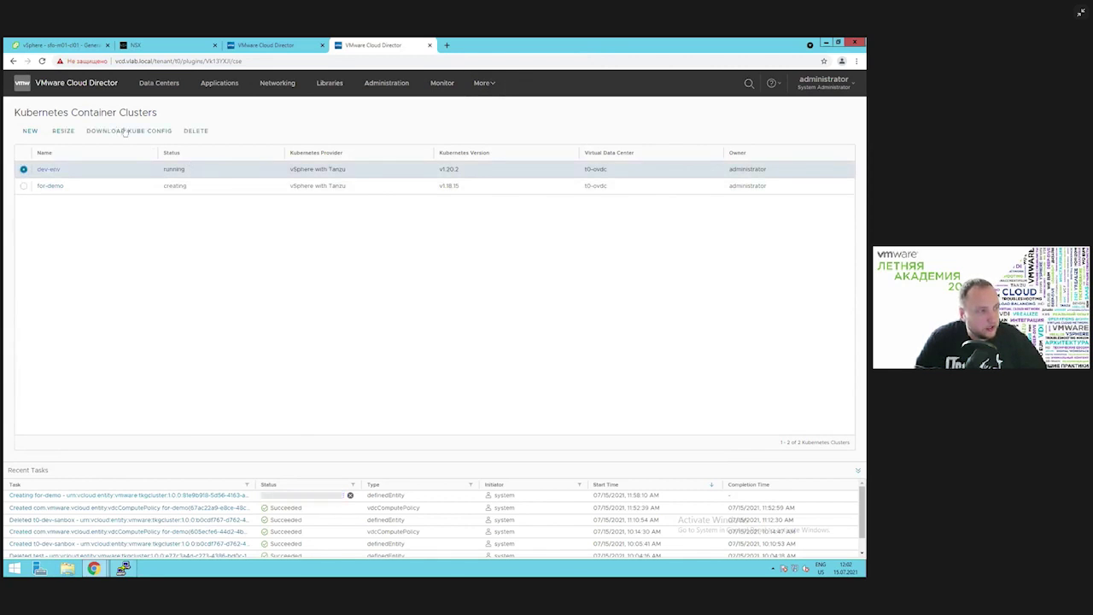
click(124, 130)
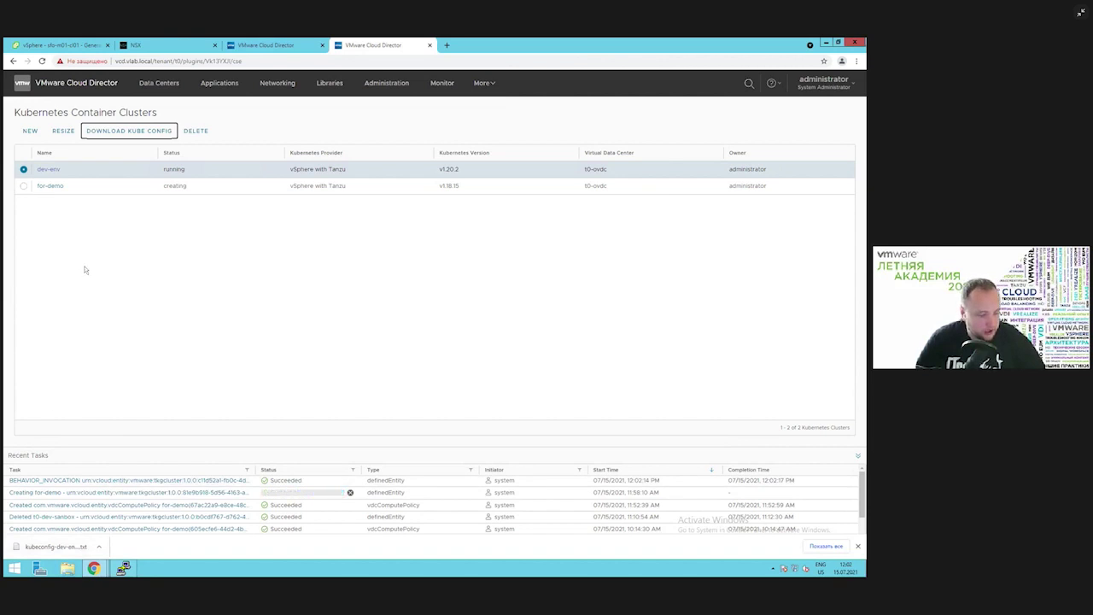
Copy the downloaded dev-env kubeconfig, including its client key data, into a file named config with vi in the SSH session, and save it
click(56, 546)
key(ctrl+a)
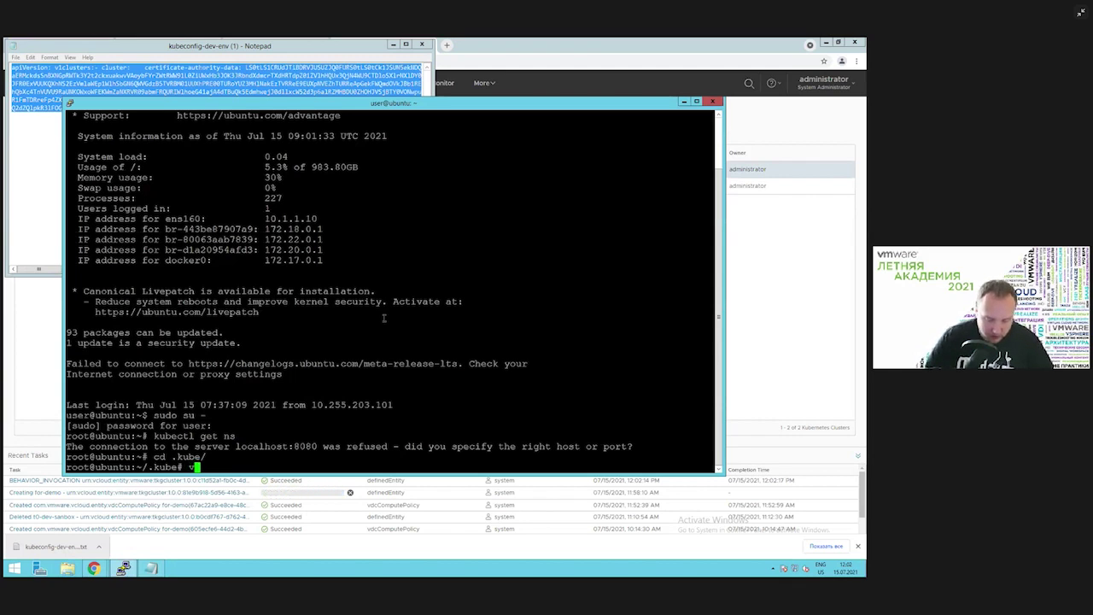
text(i confi)
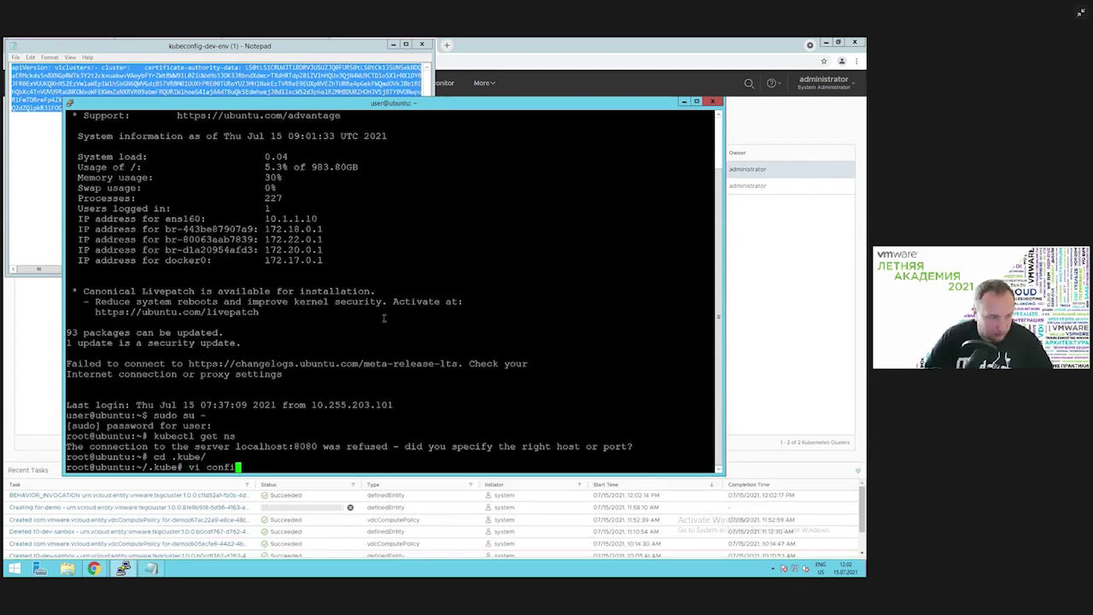
text(g)
key(Return)
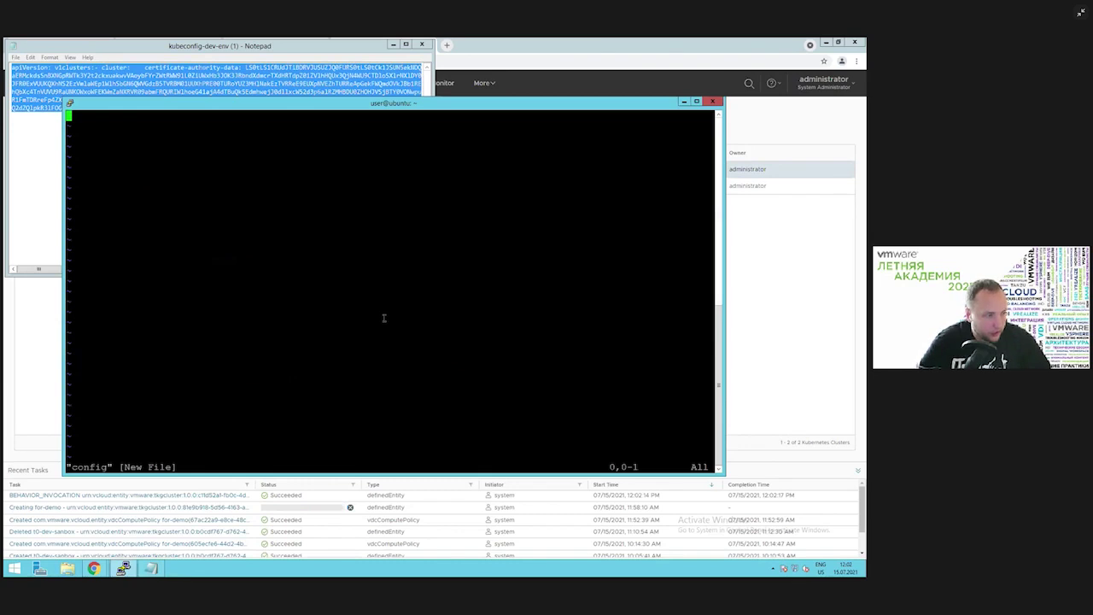
key(i)
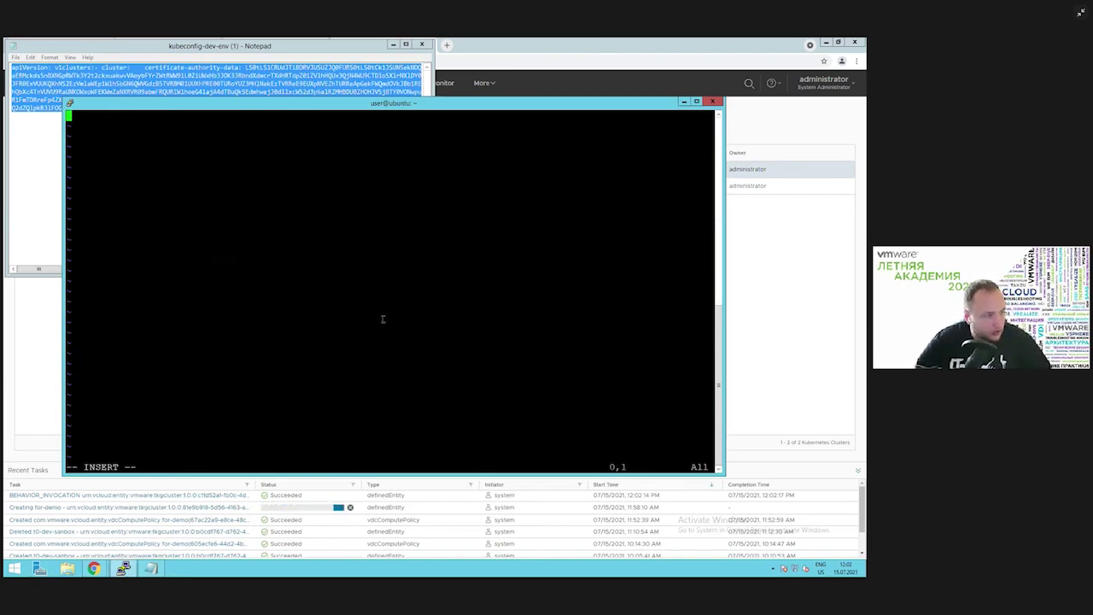
right_click(383, 318)
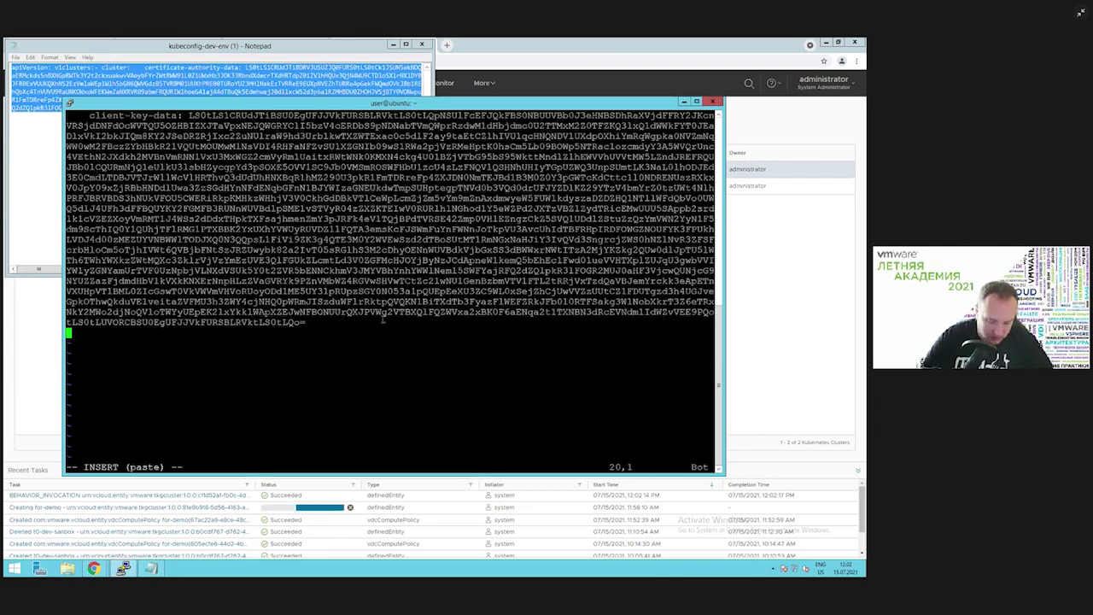
key(Escape)
text(:wq)
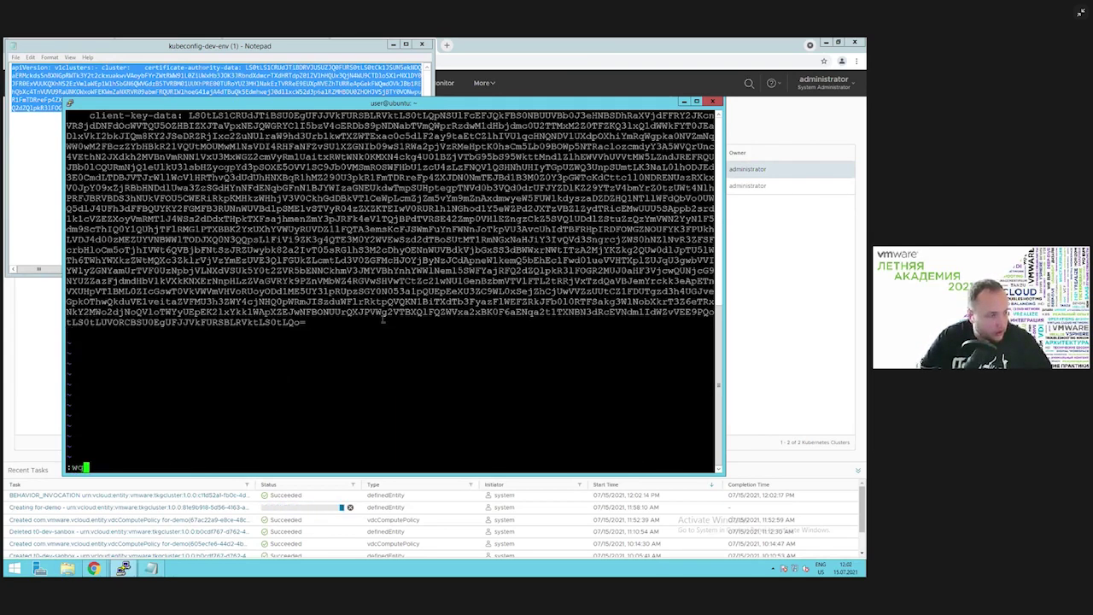
key(Return)
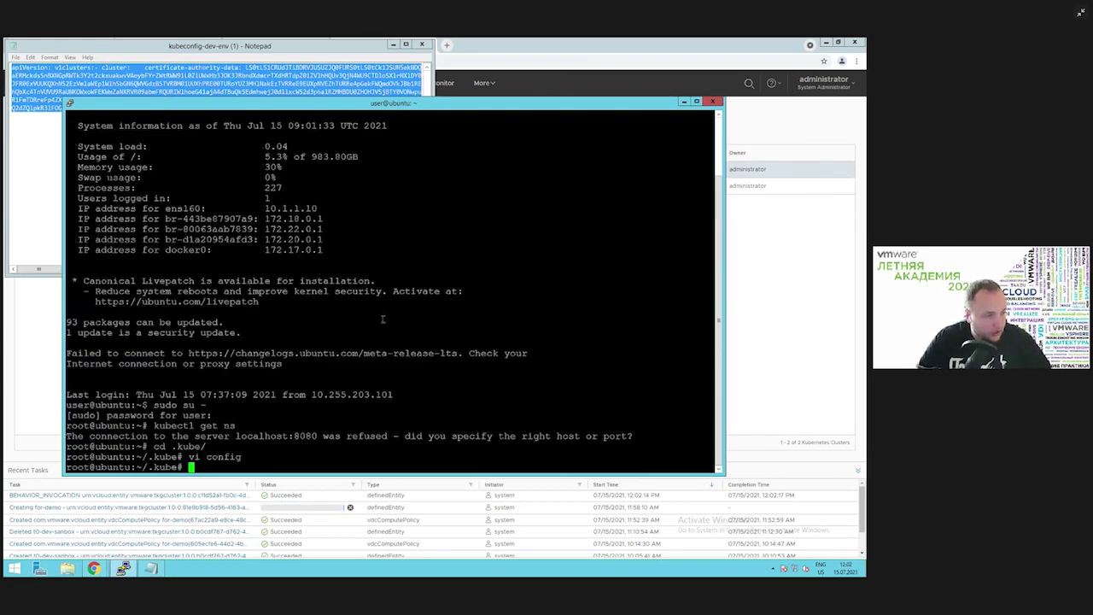
Rerun kubectl get ns with the saved config and review the dev-env cluster's namespaces
text(cd .kube/)
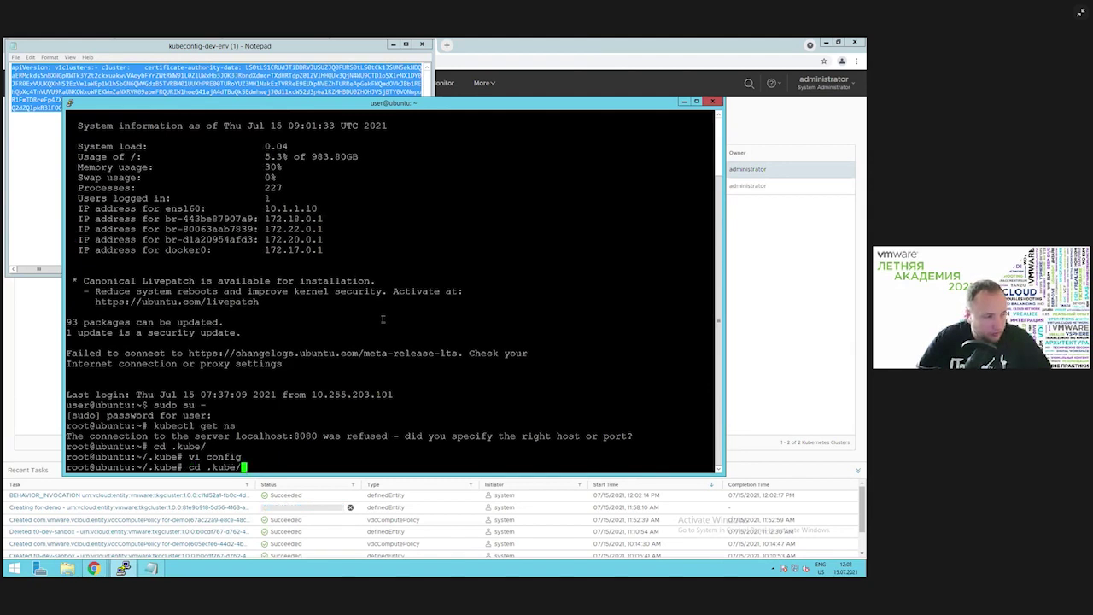
key(Up)
key(Up)
key(Up)
key(Return)
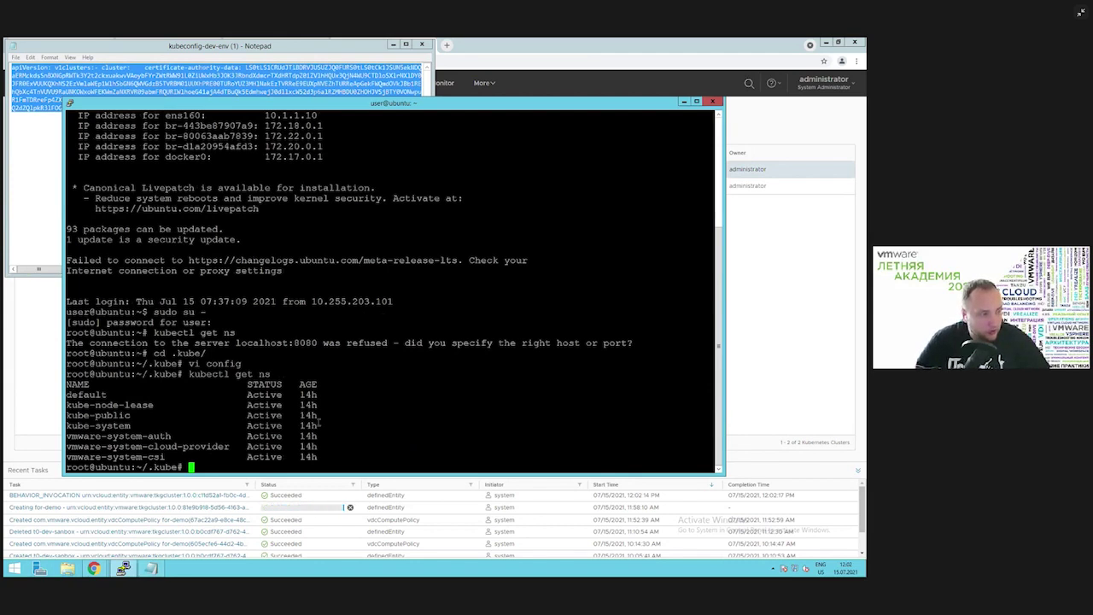
drag(319, 424, 391, 456)
click(353, 441)
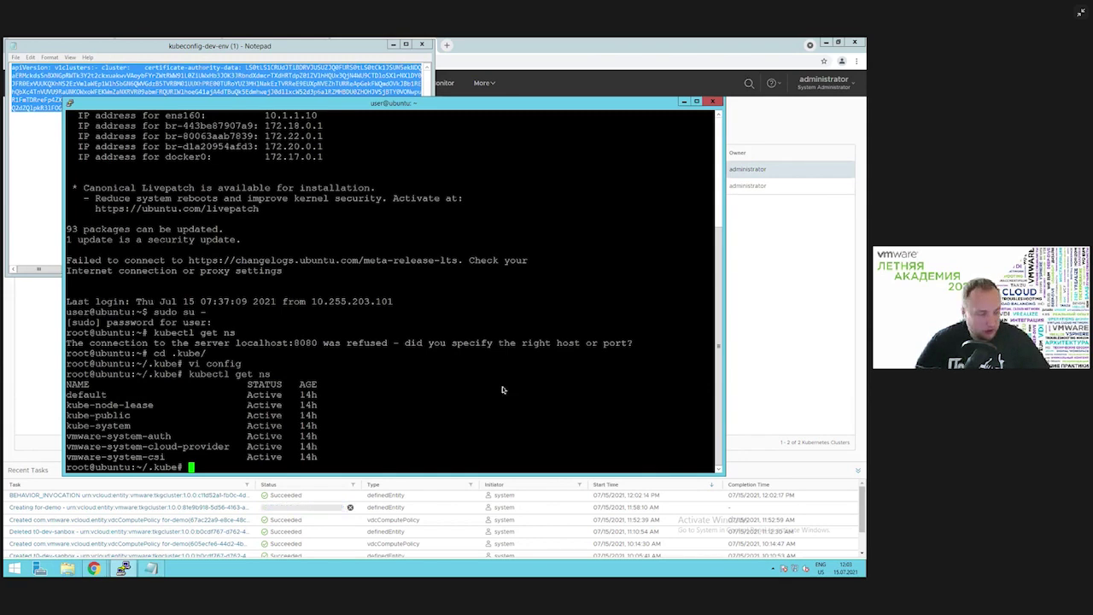
Run an nginx pod in the dev-env cluster with kubectl run nginx --image=nginx
right_click(464, 399)
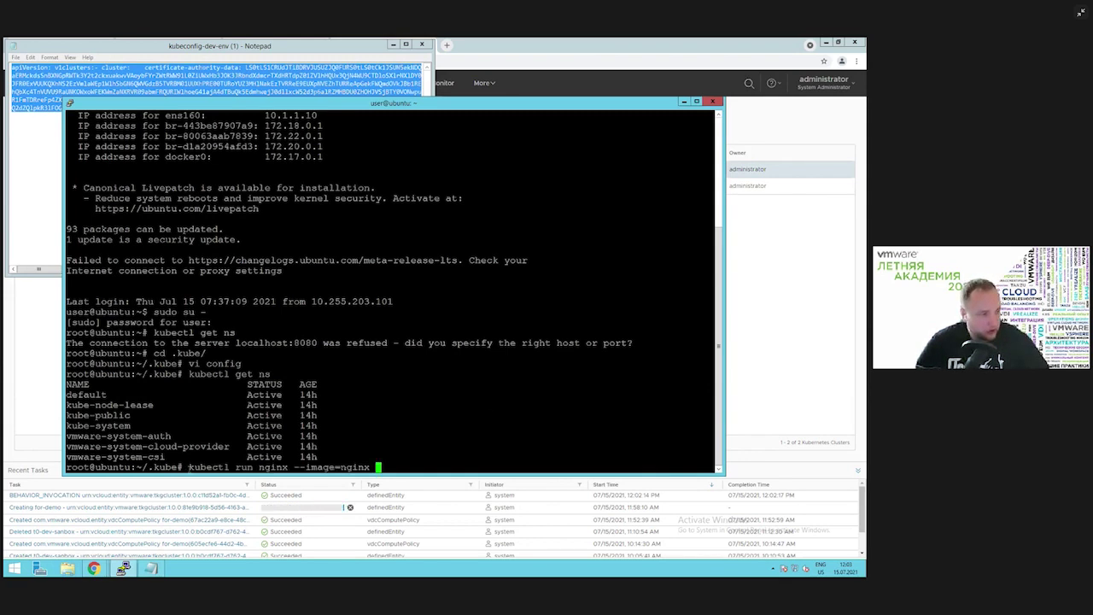
drag(189, 467, 431, 462)
click(431, 465)
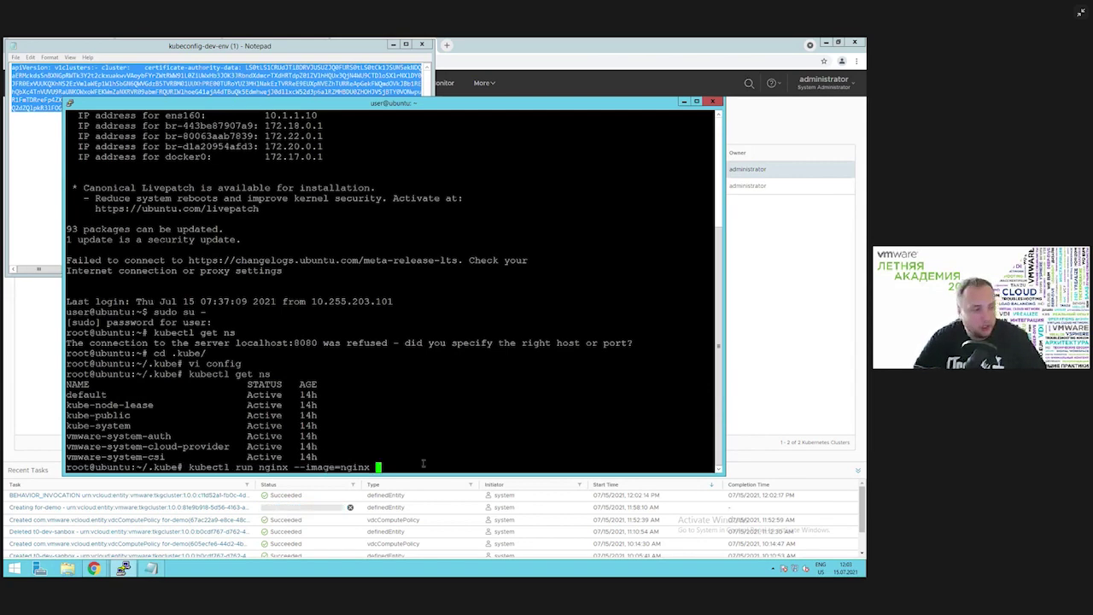
key(Return)
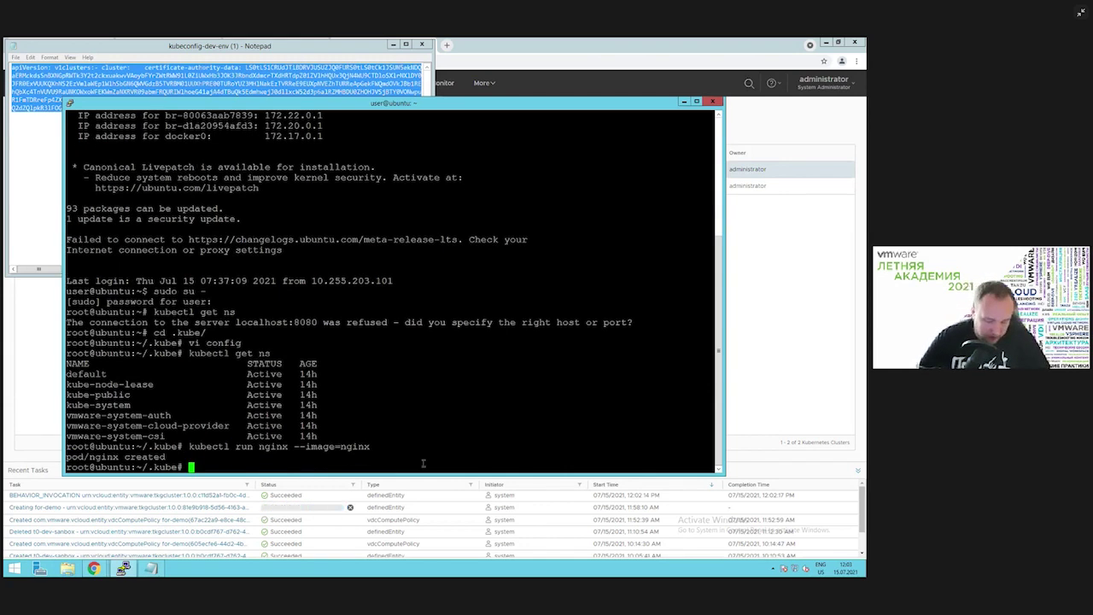
Show the pod's details and events with kubectl describe pods
text(kubec)
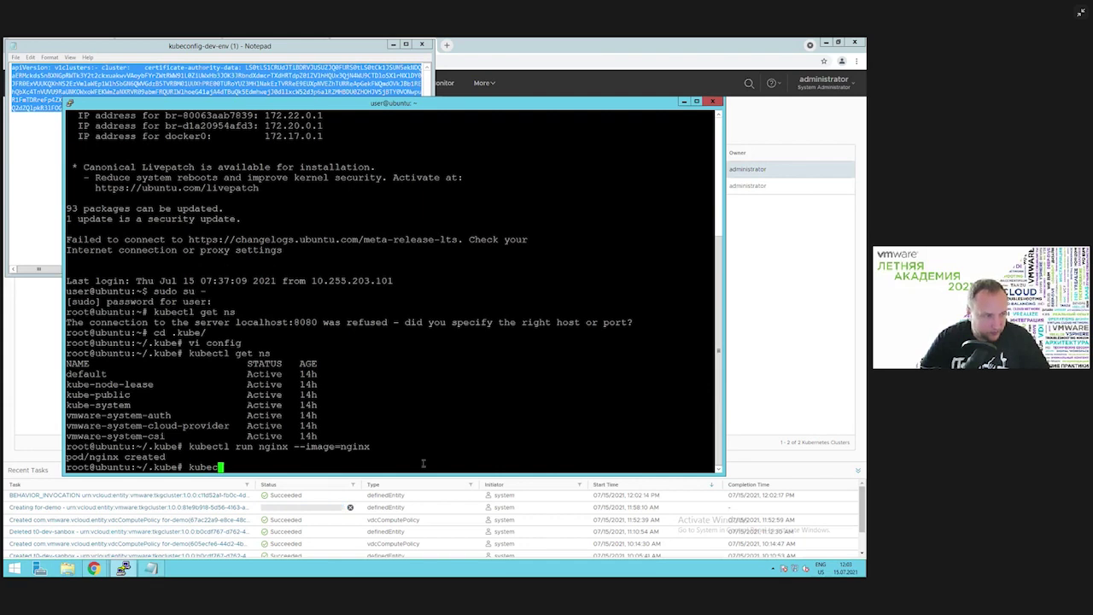
text(tl descr)
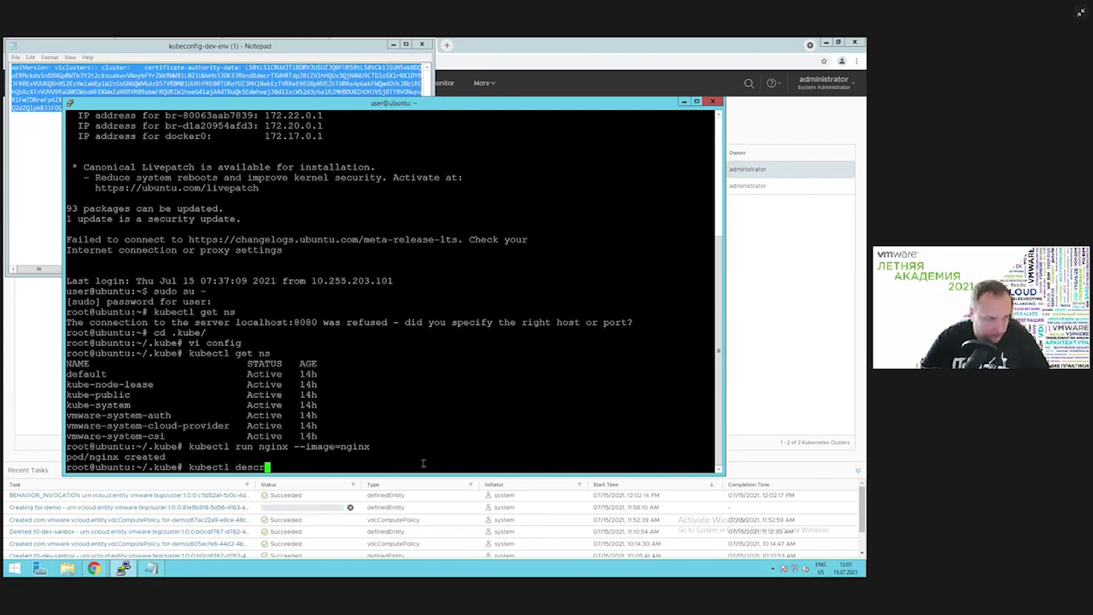
text(ibe pods)
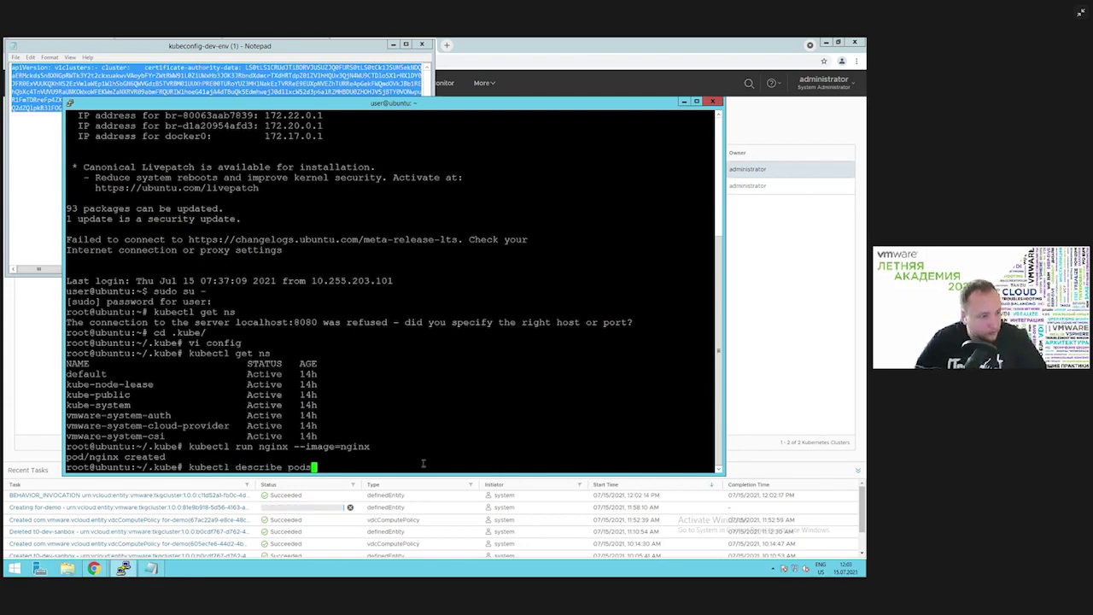
key(Return)
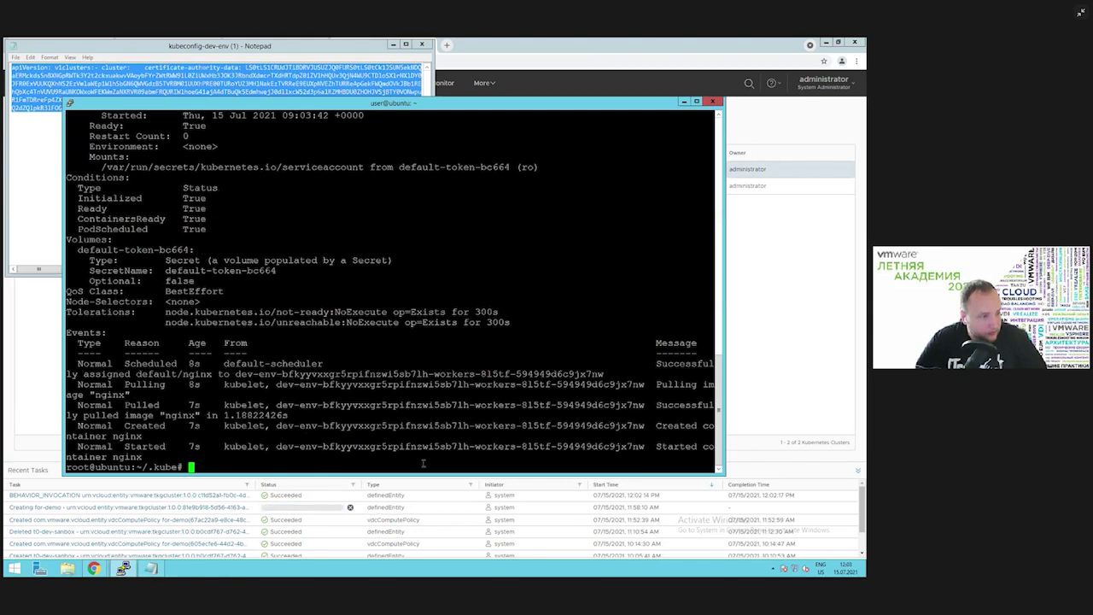
List the pods with kubectl get pods to check the nginx pod's status
key(Up)
key(BackSpace)
key(BackSpace)
key(BackSpace)
key(BackSpace)
key(BackSpace)
key(BackSpace)
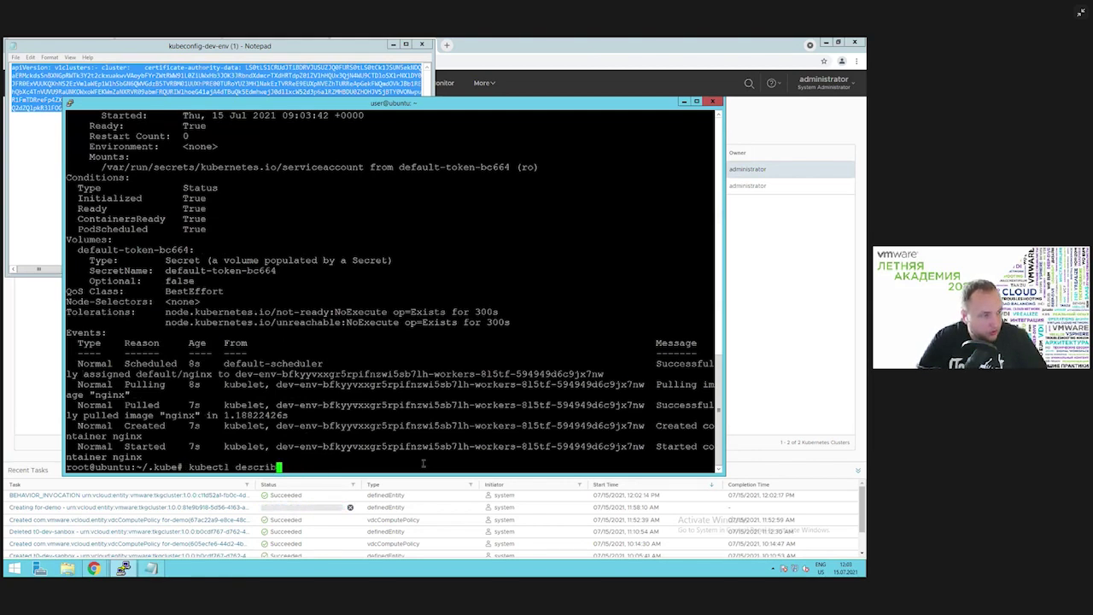
key(BackSpace)
key(BackSpace)
key(BackSpace)
key(BackSpace)
key(BackSpace)
key(BackSpace)
key(BackSpace)
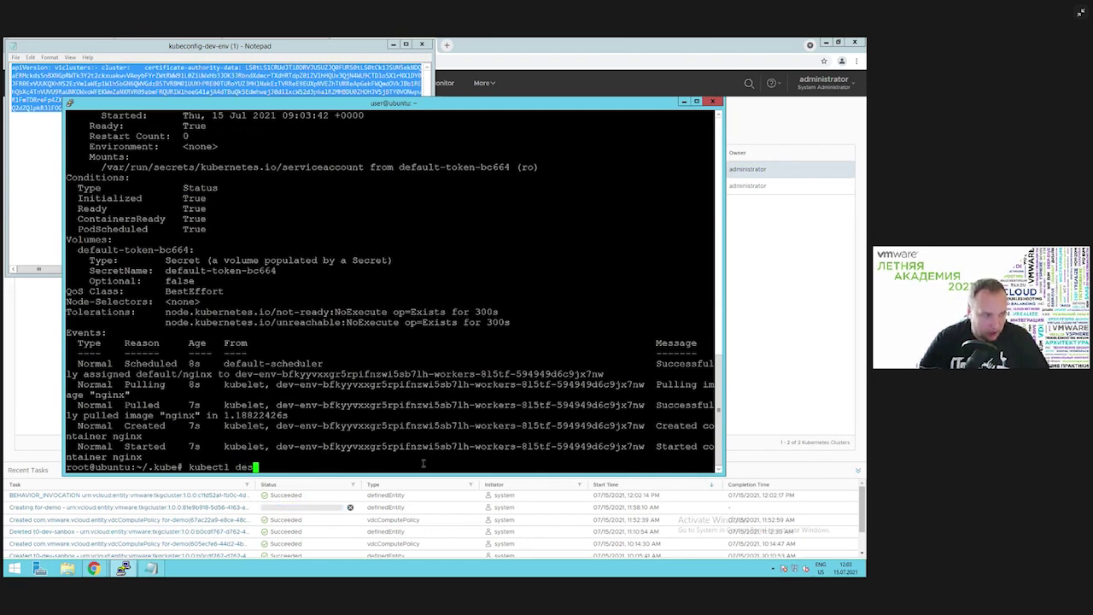
text(get pods)
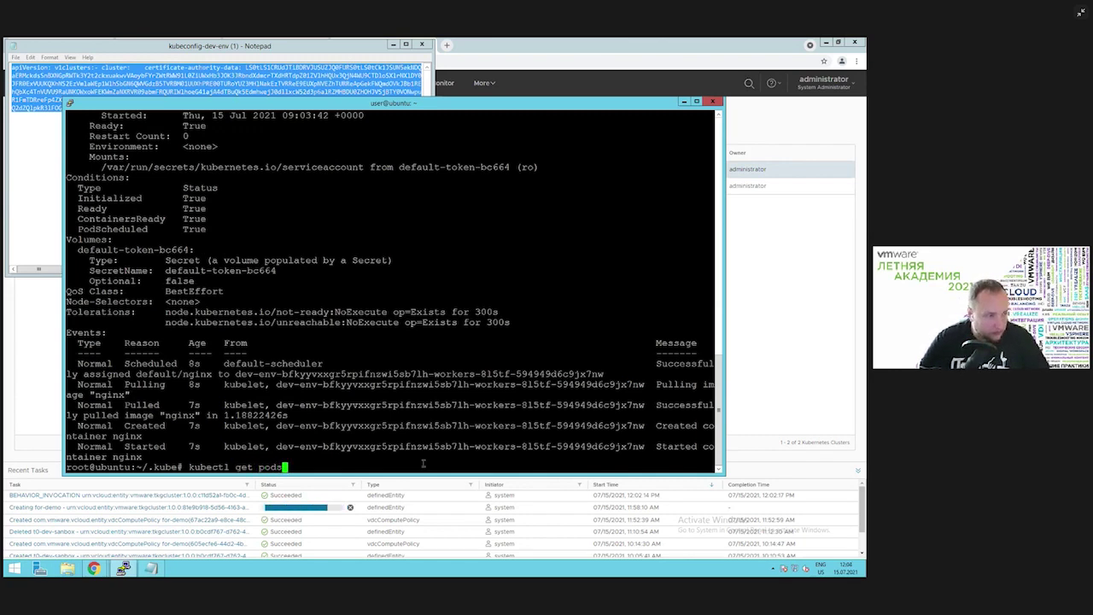
key(Return)
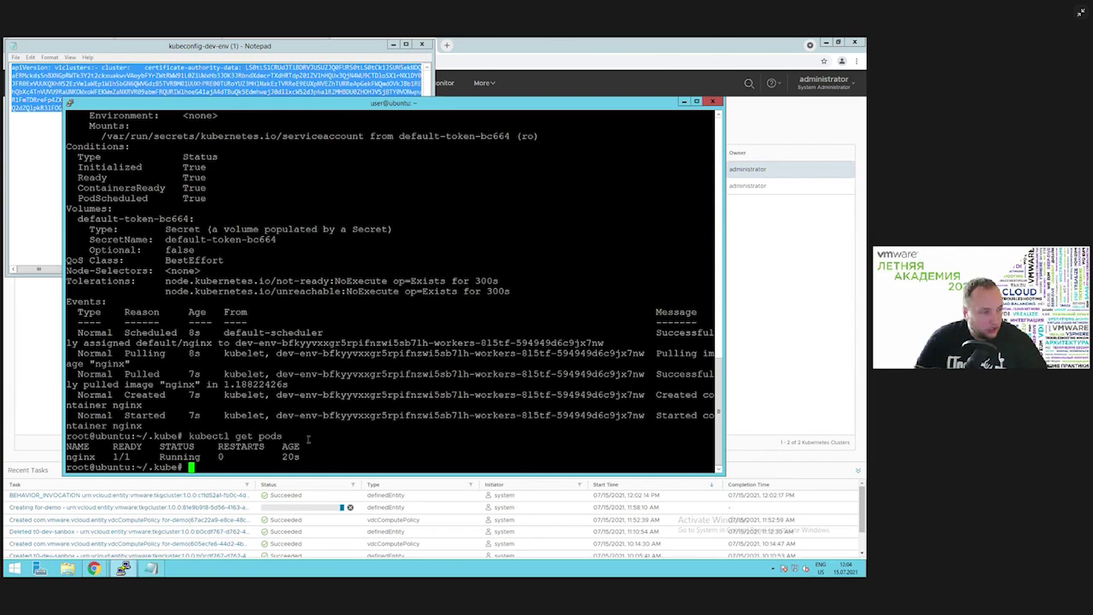
Expose the nginx pod on port 80 as a LoadBalancer service with kubectl expose pod nginx --type=LoadBalancer --port=80
right_click(436, 419)
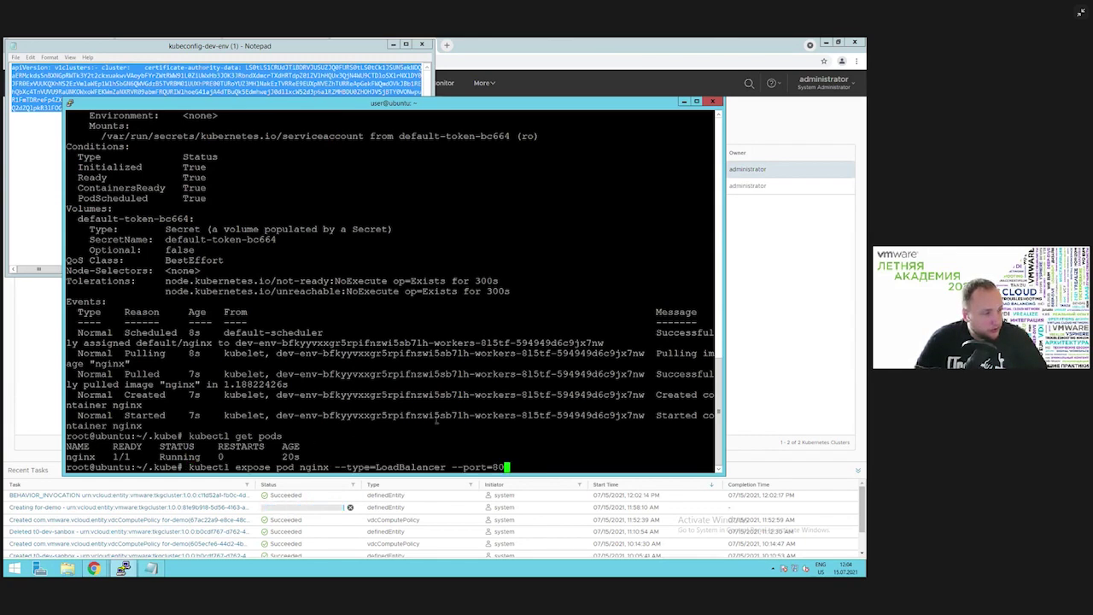
drag(224, 468, 553, 469)
click(552, 469)
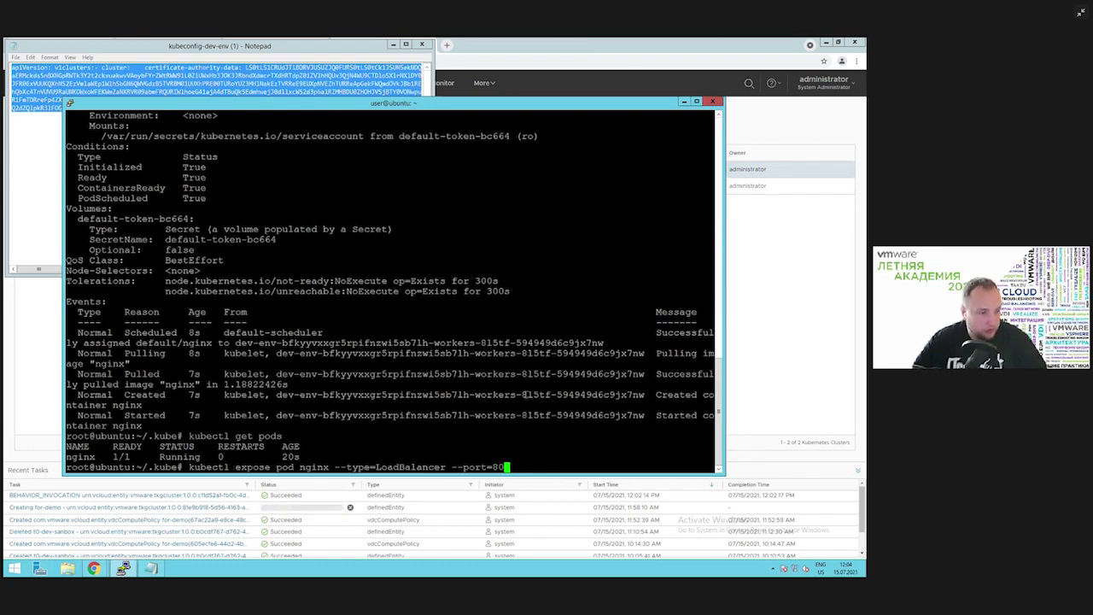
key(Return)
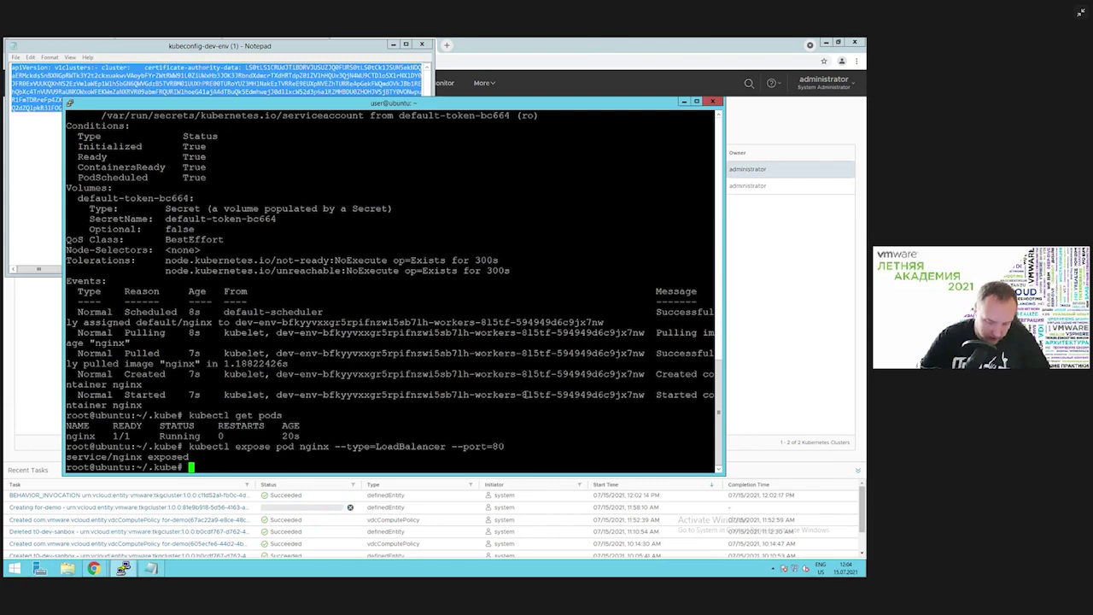
List the services with kubectl get svc and copy the nginx service's external IP
text(kubectl)
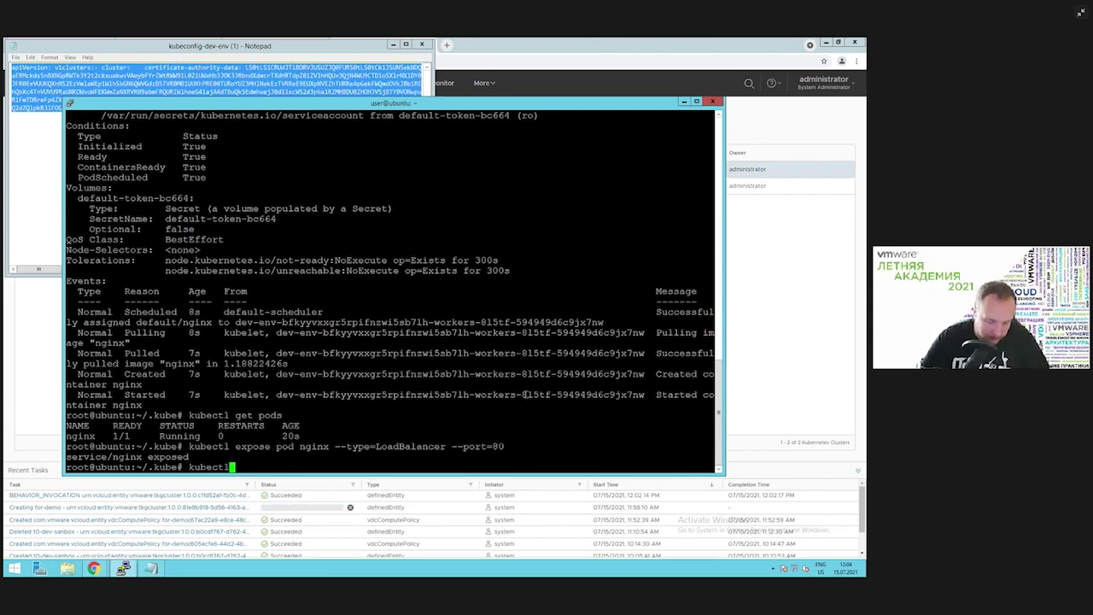
text( get svc)
key(Return)
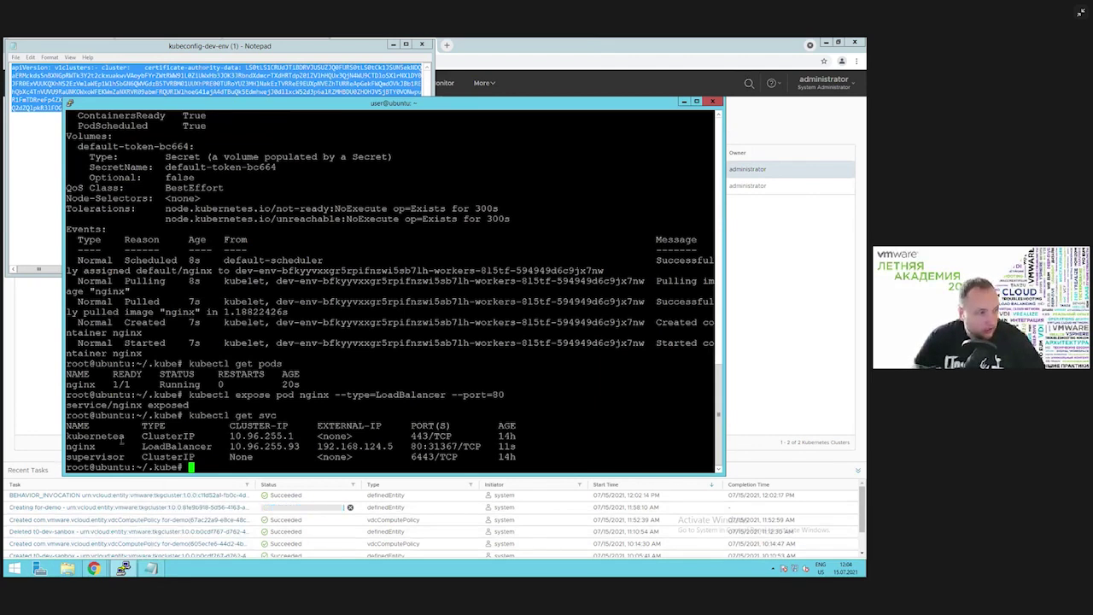
drag(136, 438, 393, 446)
click(357, 446)
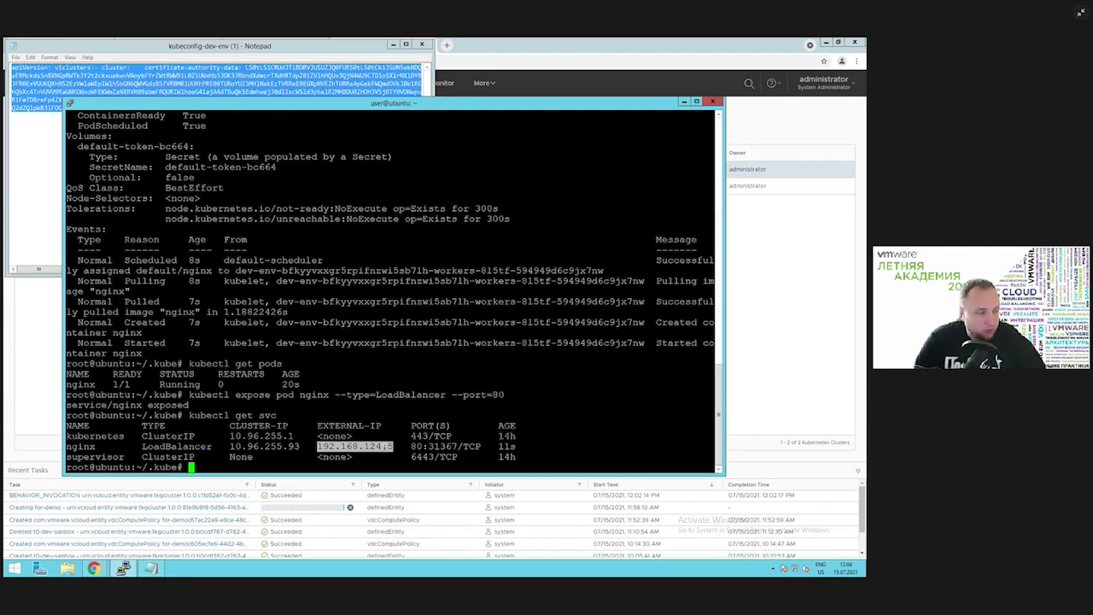
text(192.168.124.5)
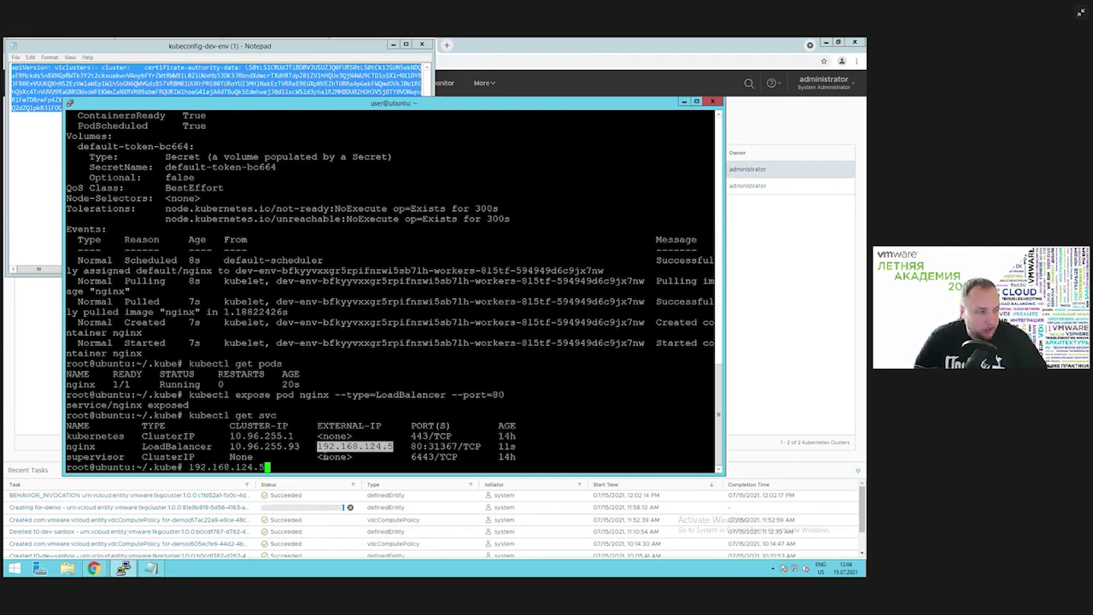
key(BackSpace)
key(BackSpace)
key(BackSpace)
key(BackSpace)
key(BackSpace)
key(BackSpace)
key(BackSpace)
key(BackSpace)
key(BackSpace)
key(BackSpace)
key(BackSpace)
key(BackSpace)
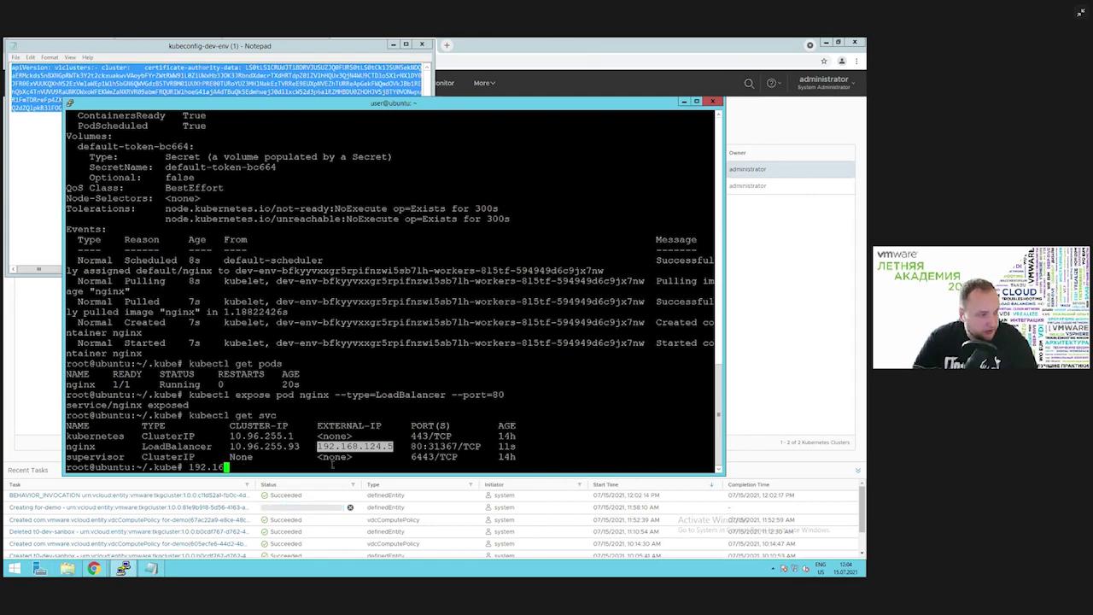
key(BackSpace)
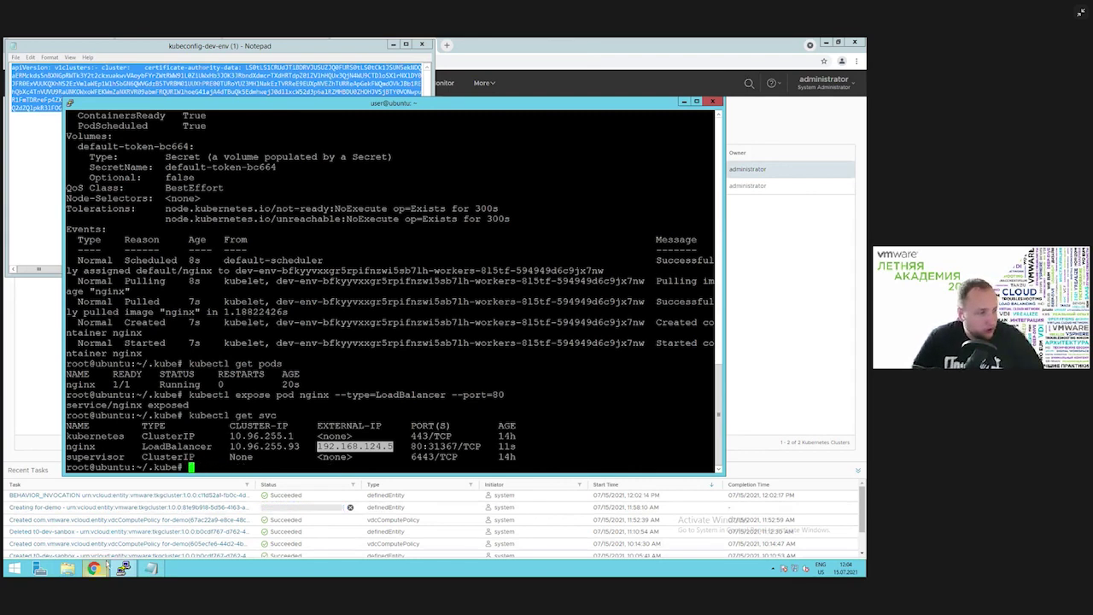
Switch to the Chrome window with VMware Cloud Director and try to open 192.168.124.5 in a new tab
click(101, 570)
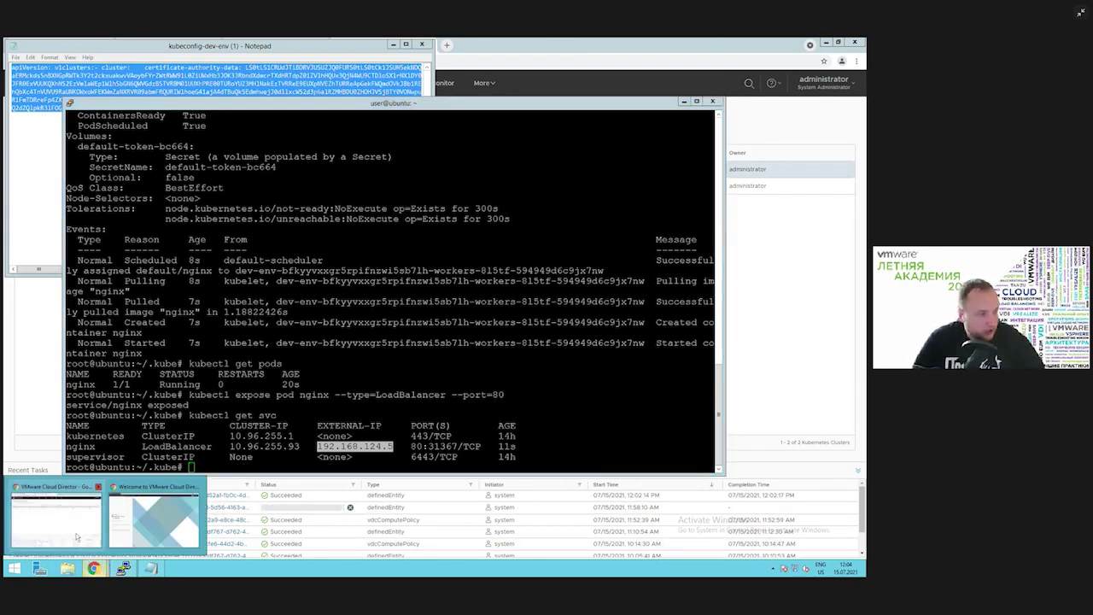
click(76, 538)
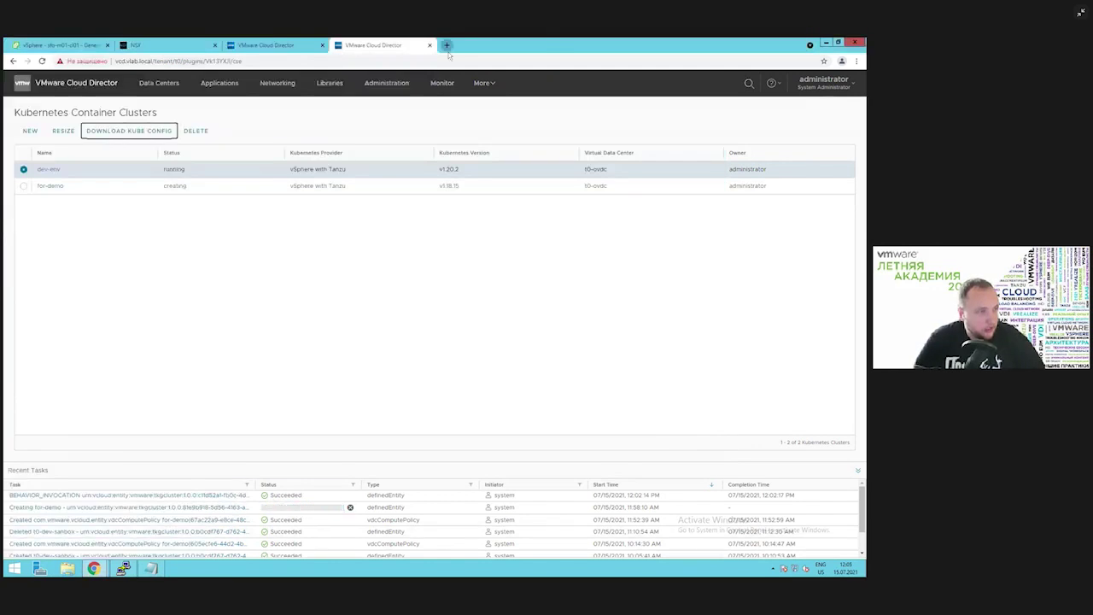
click(446, 46)
text(192.168.124.5)
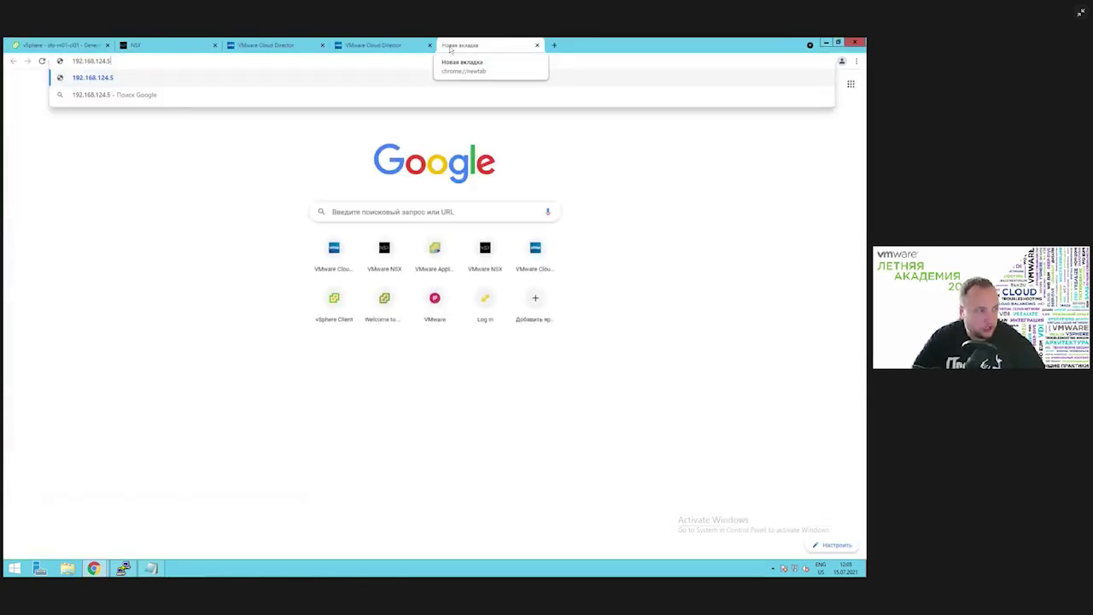
key(Return)
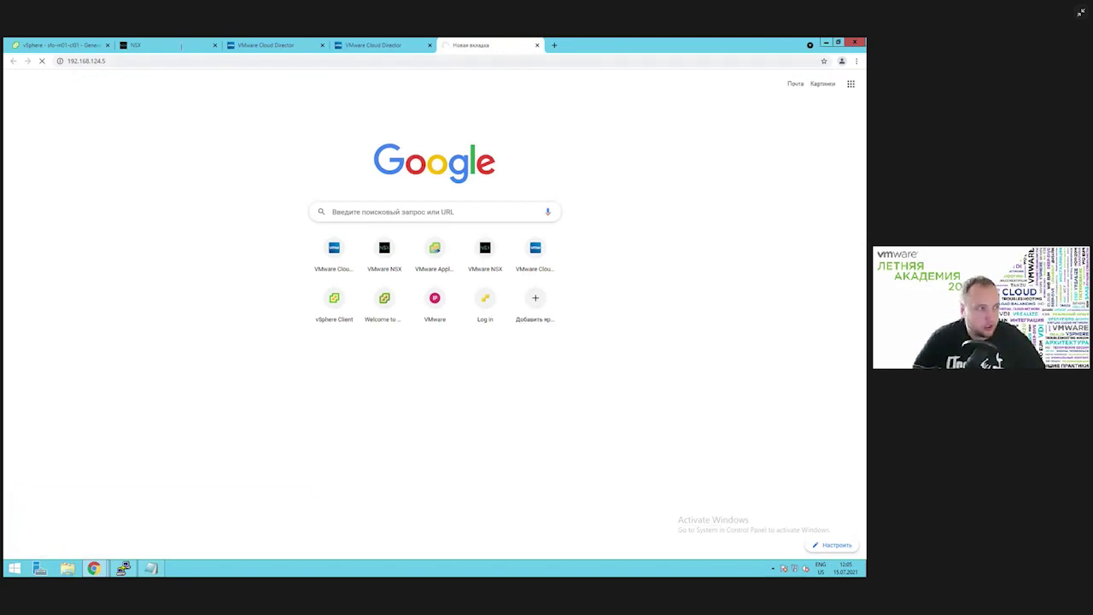
Review the local gateway firewall rules of the expanded Tier-1 gateway in NSX-T, then close the rule list
click(169, 48)
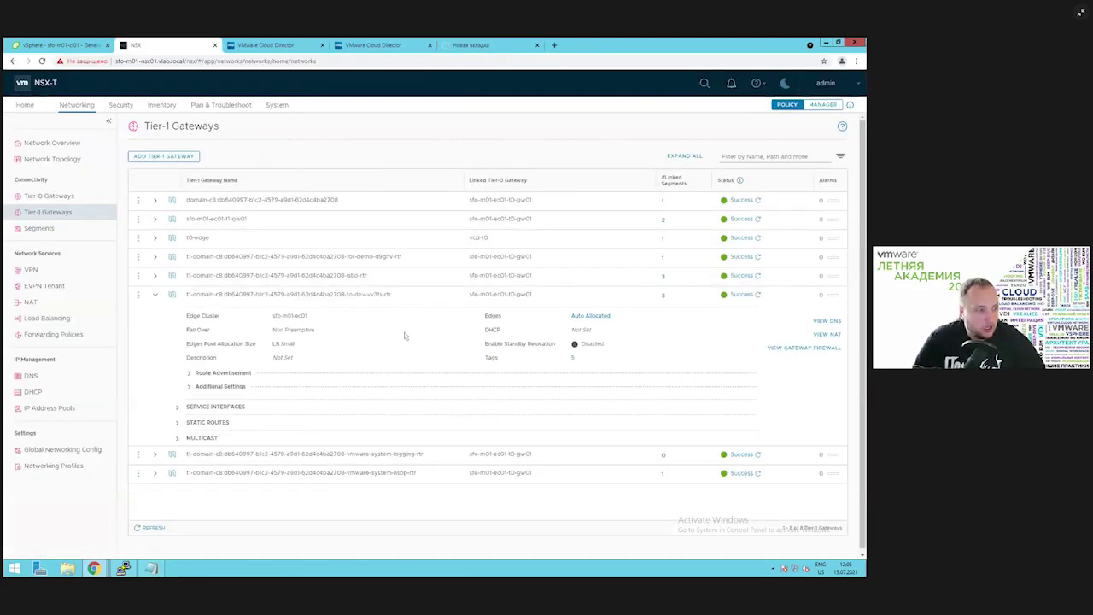
click(816, 348)
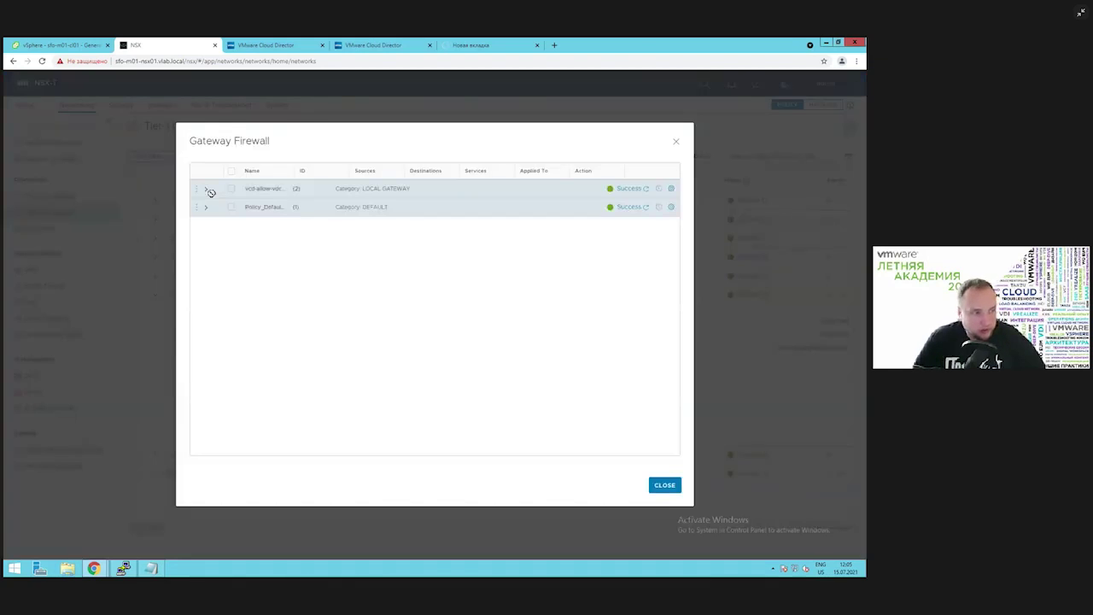
click(206, 189)
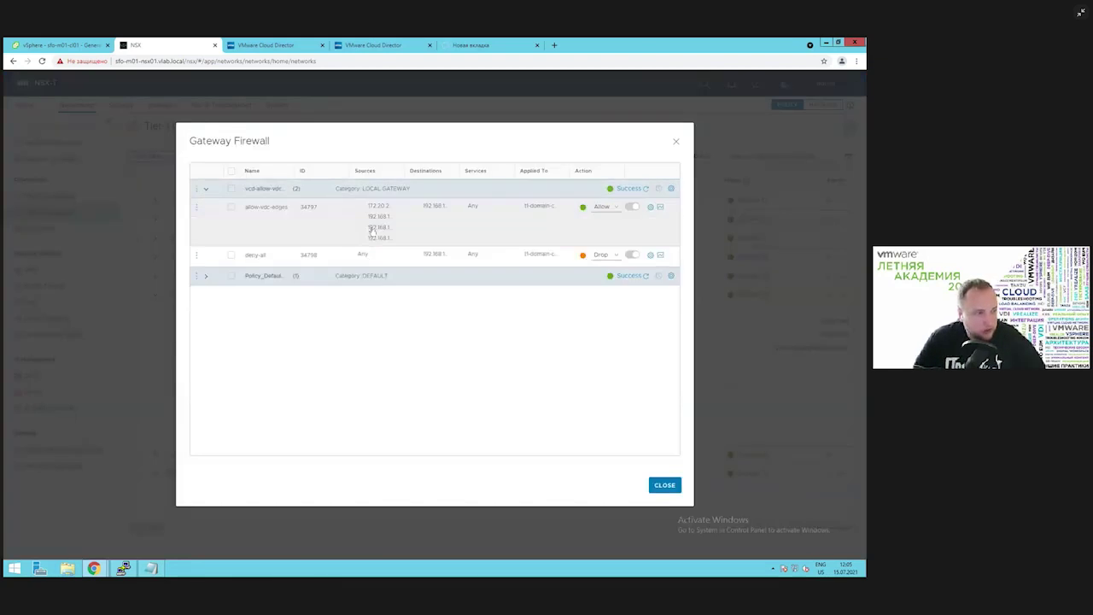
click(675, 142)
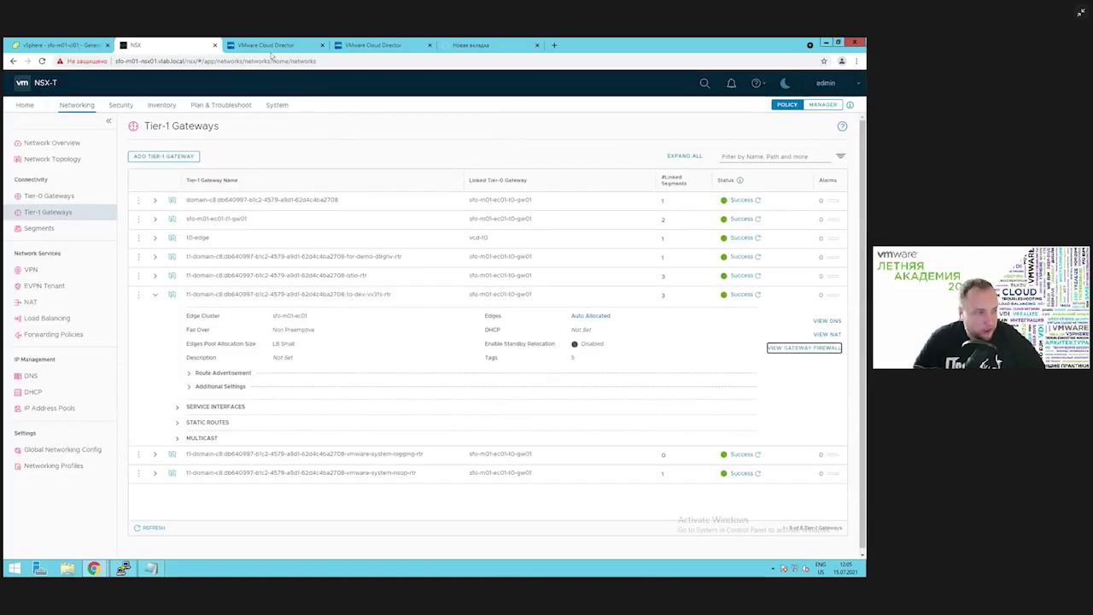
Switch to the VMware Cloud Director tenant portal and open the NAT rules of the t0-edge gateway in the t0-ovdc data center
click(271, 47)
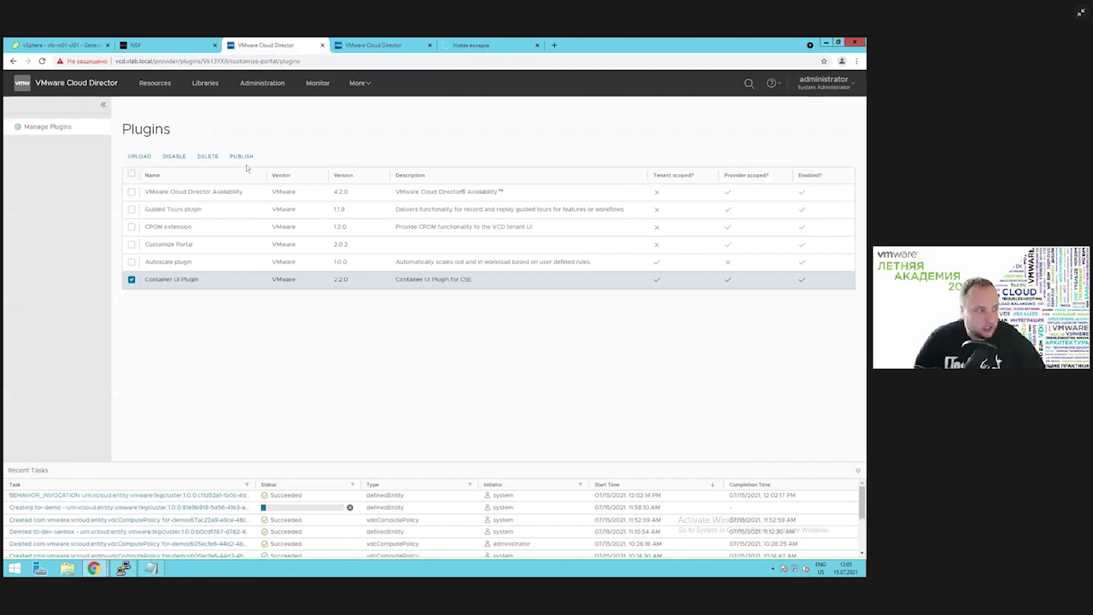
click(373, 50)
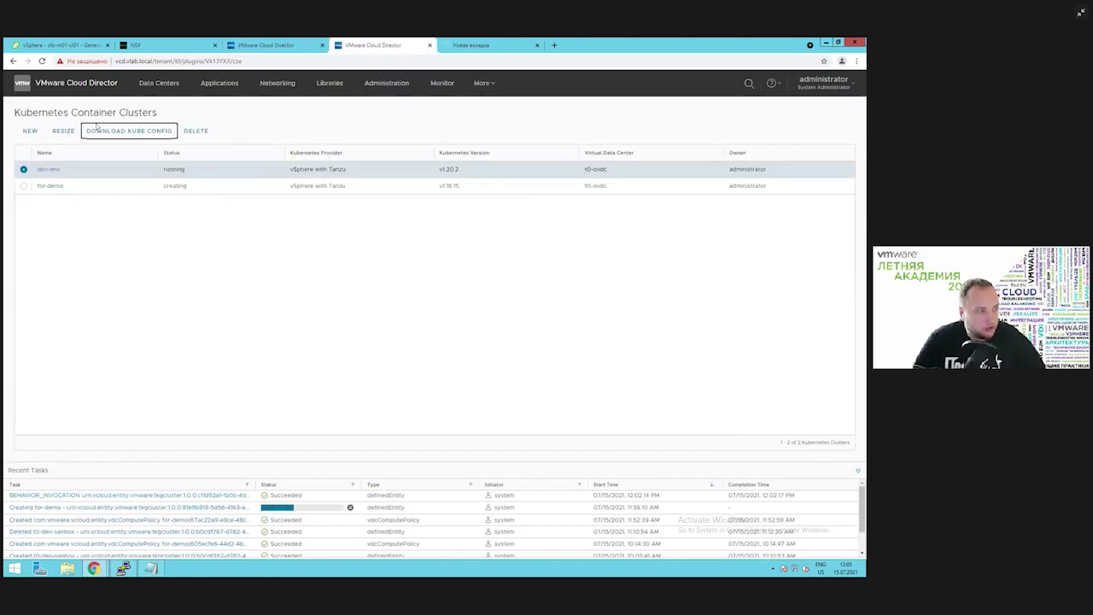
click(73, 87)
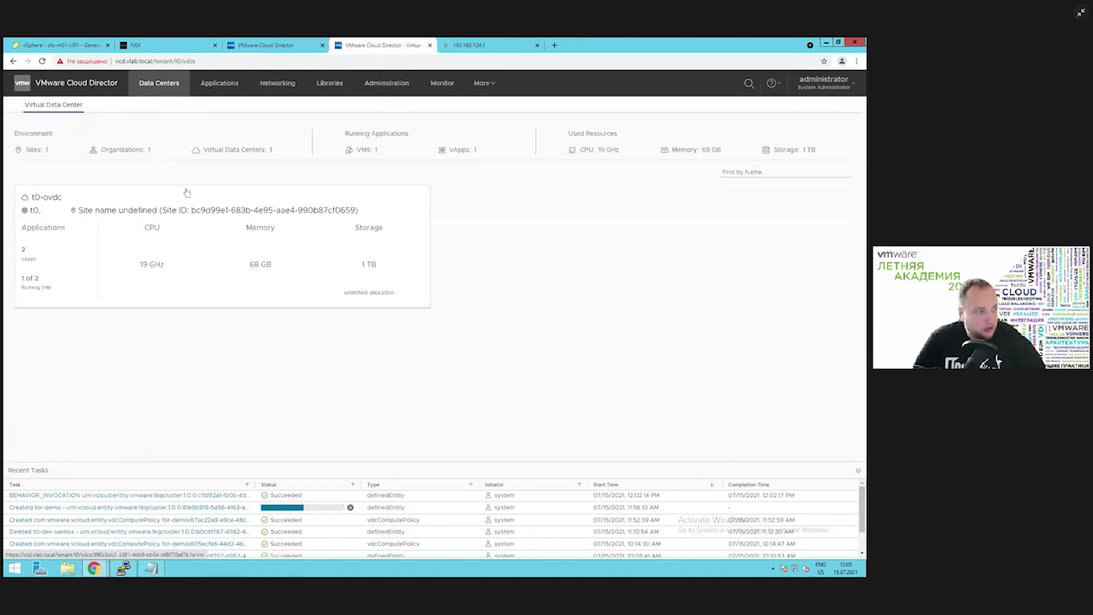
click(126, 218)
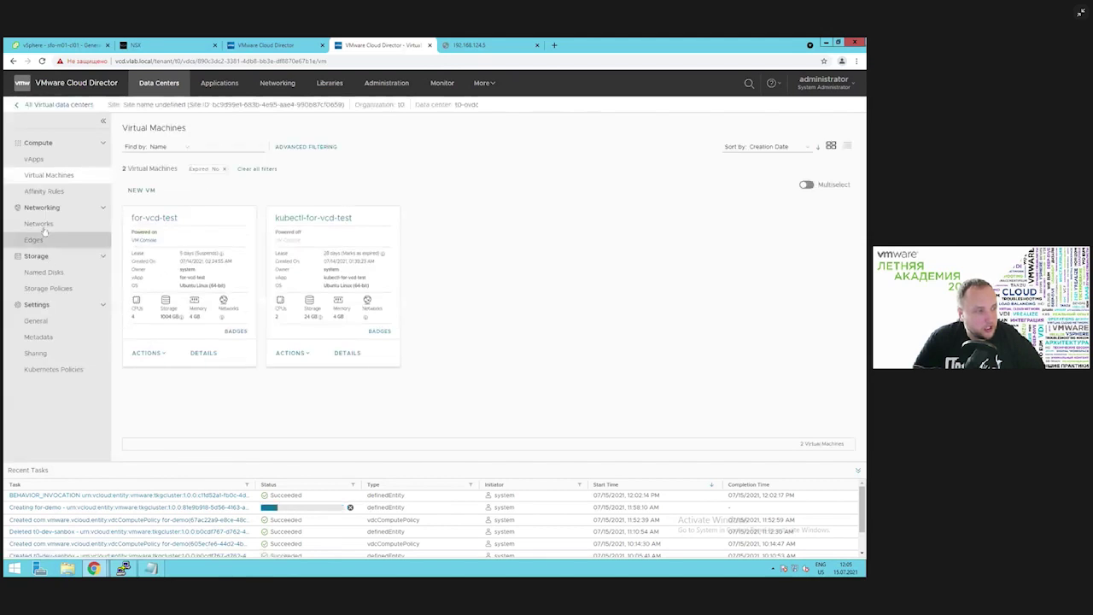
click(56, 234)
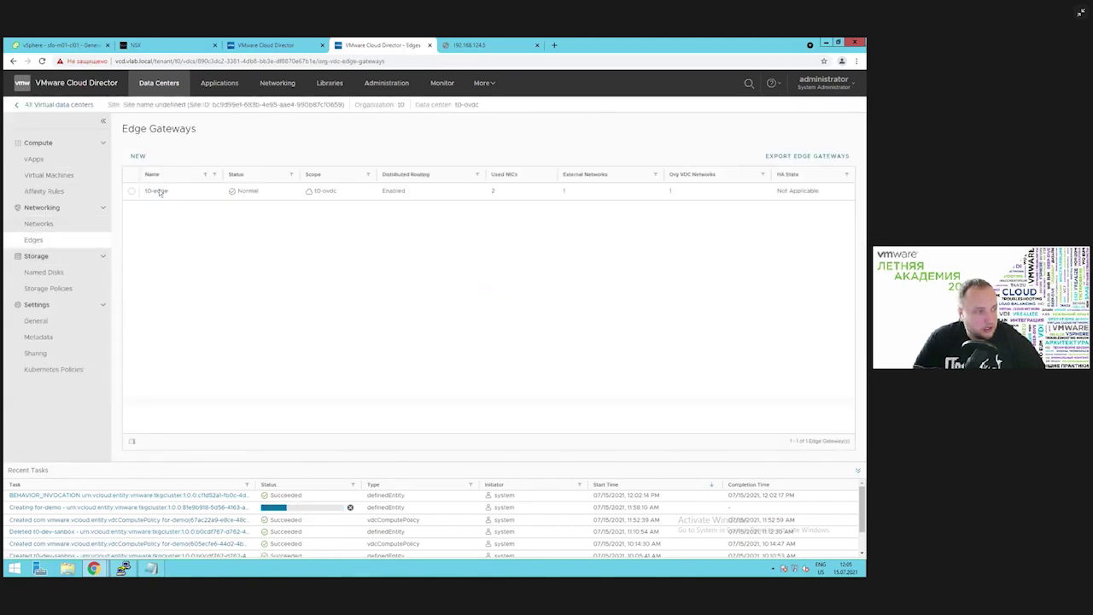
click(155, 190)
click(137, 219)
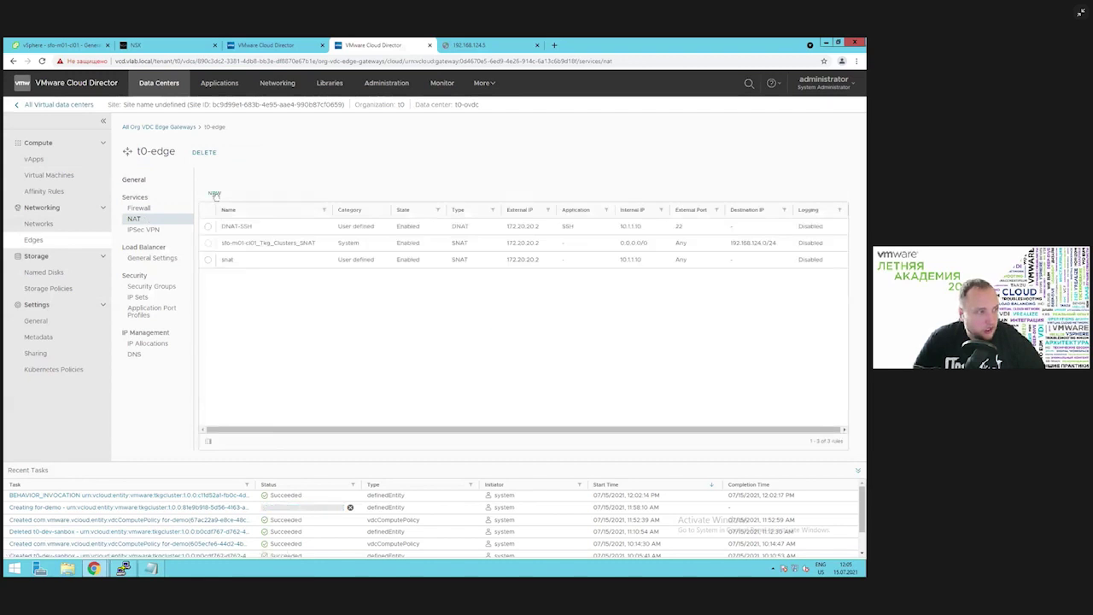
Start a new NAT rule on t0-edge and name it demo-dnat-80
click(214, 194)
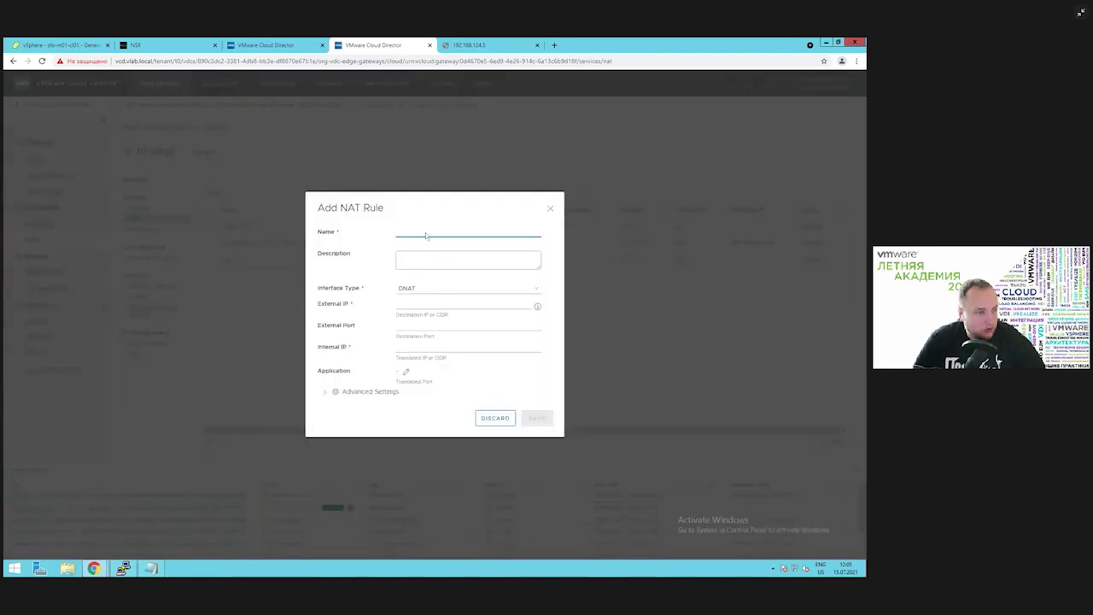
text(de)
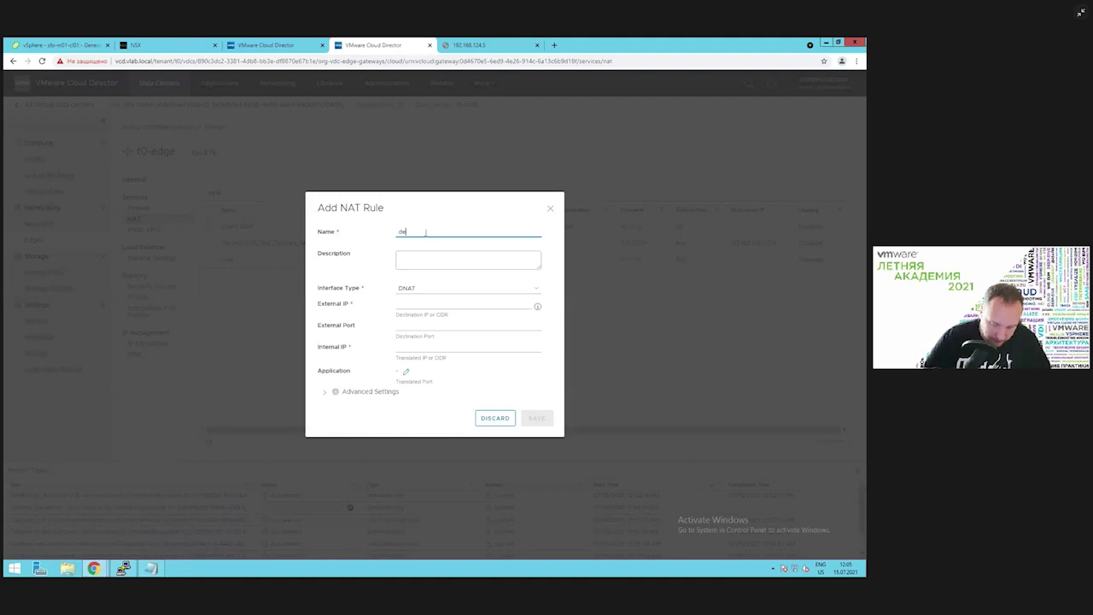
text(mo)
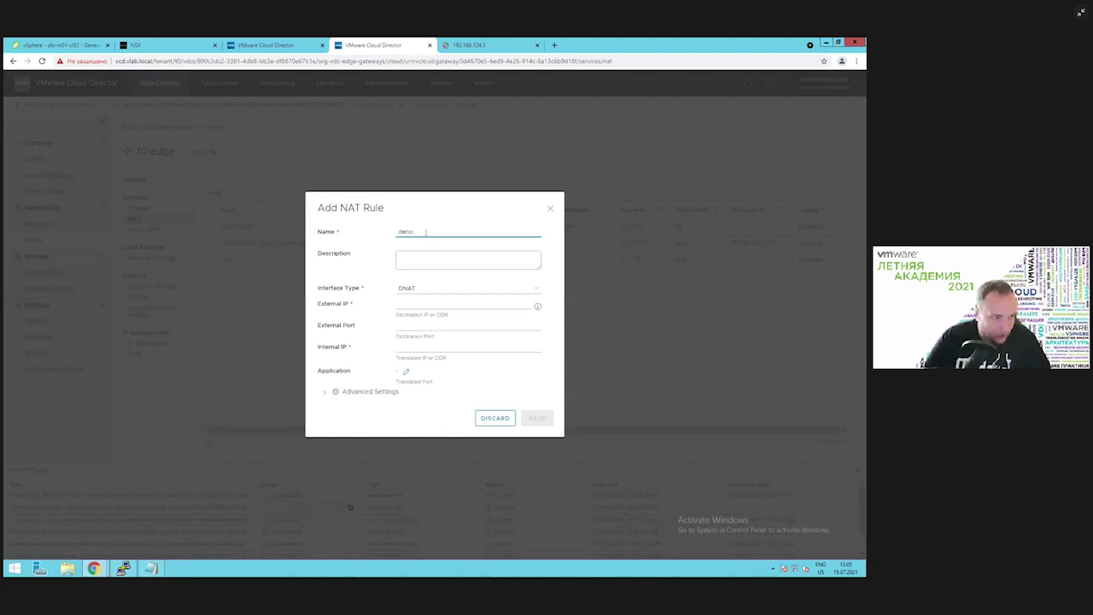
text(-)
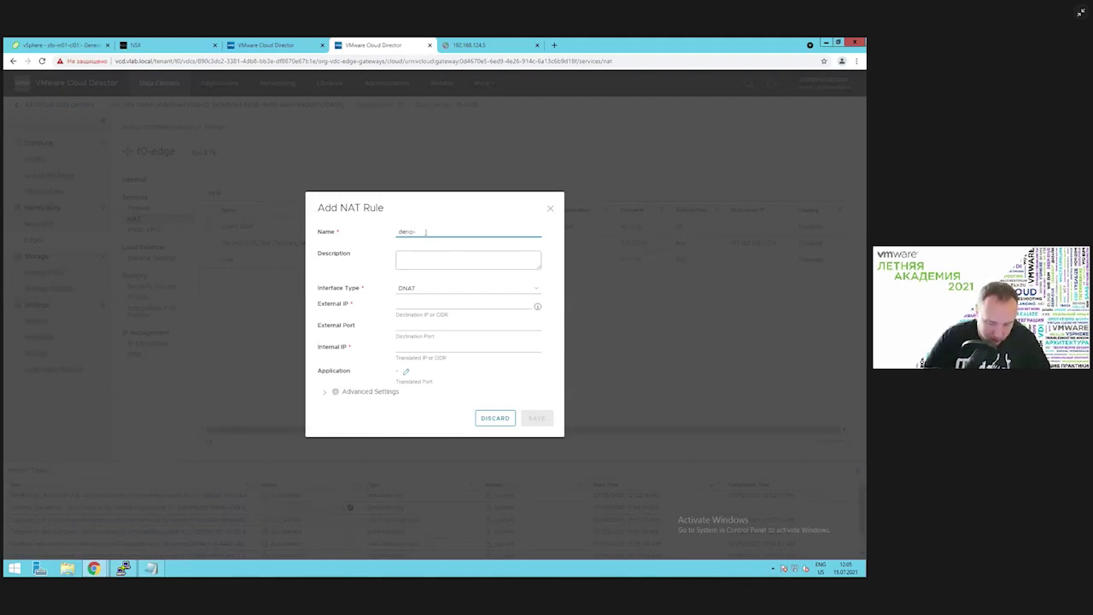
text(dnat-80)
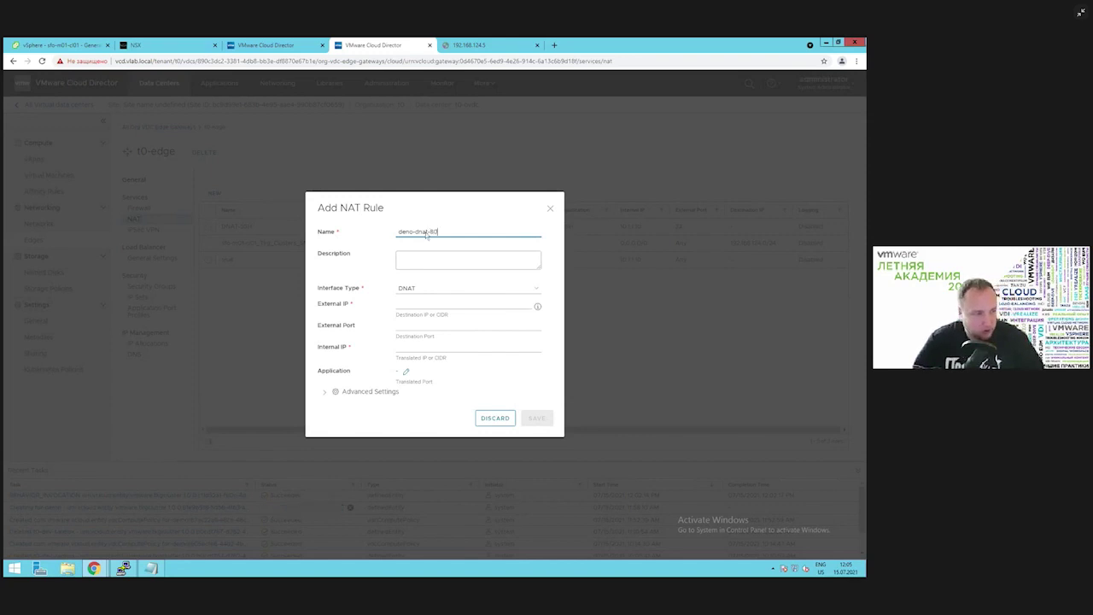
Look up the available external addresses and set the rule's external IP to 172.20.20.3 and external port to 80
click(537, 306)
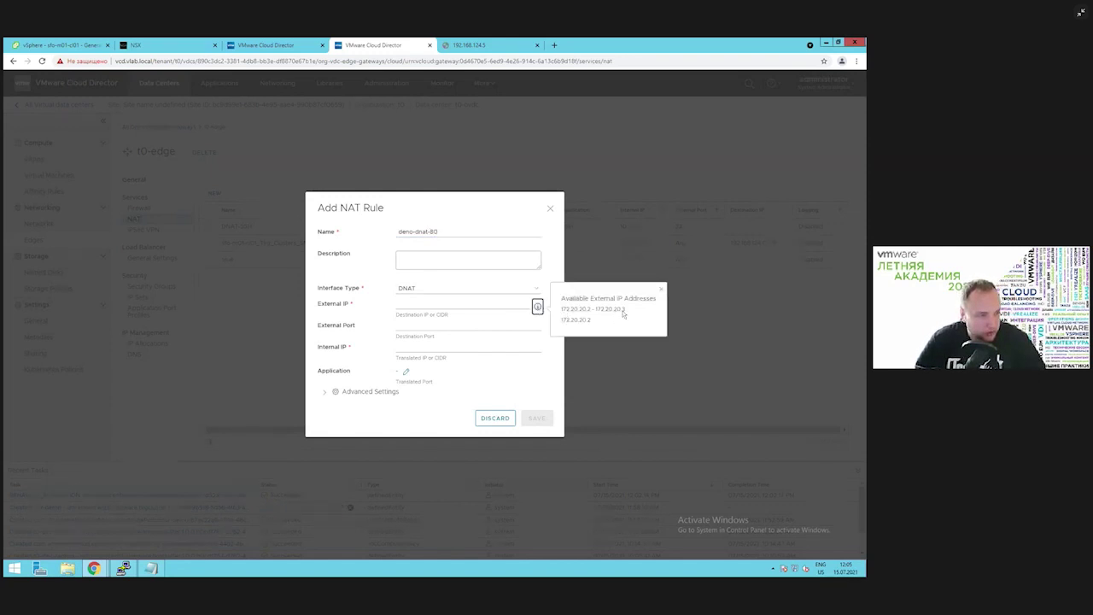
drag(627, 309, 596, 309)
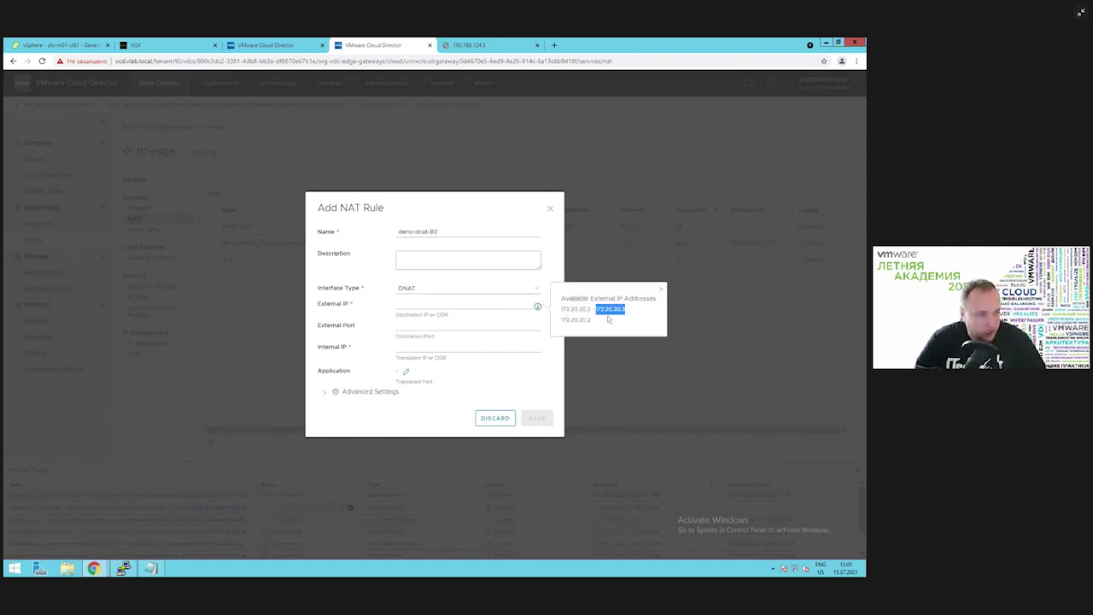
click(419, 305)
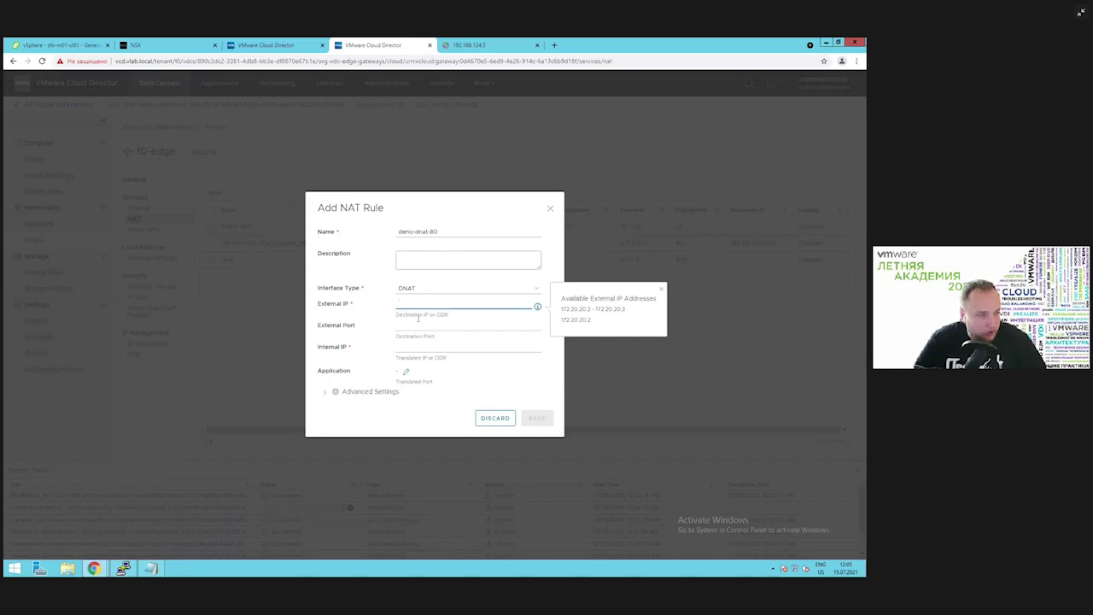
click(414, 327)
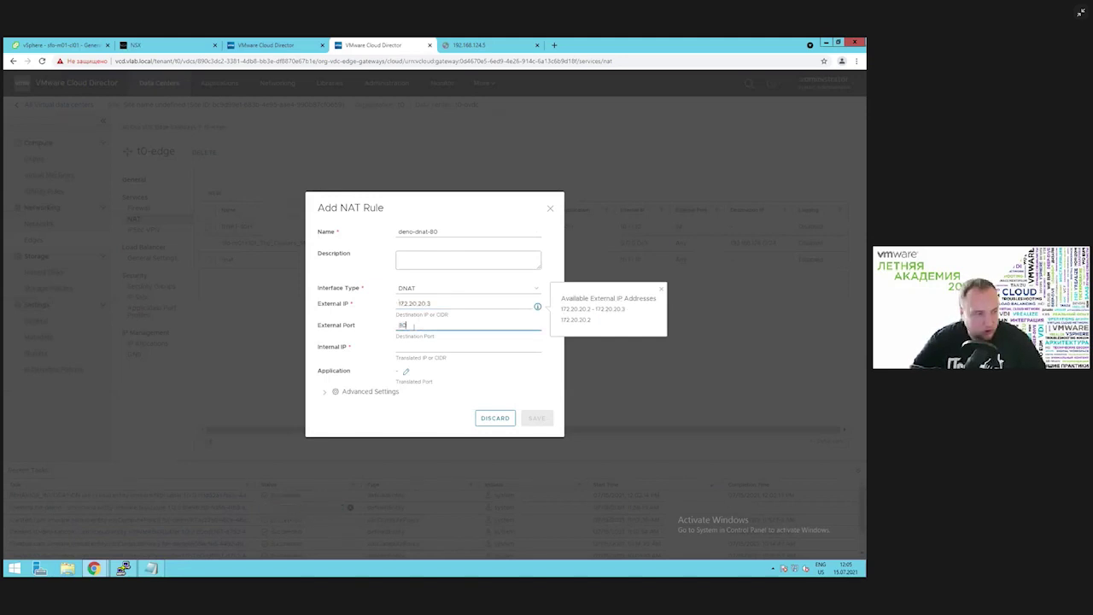
Copy the nginx service's external IP from the terminal and enter 192.168.124.5 as the NAT rule's internal IP
click(123, 568)
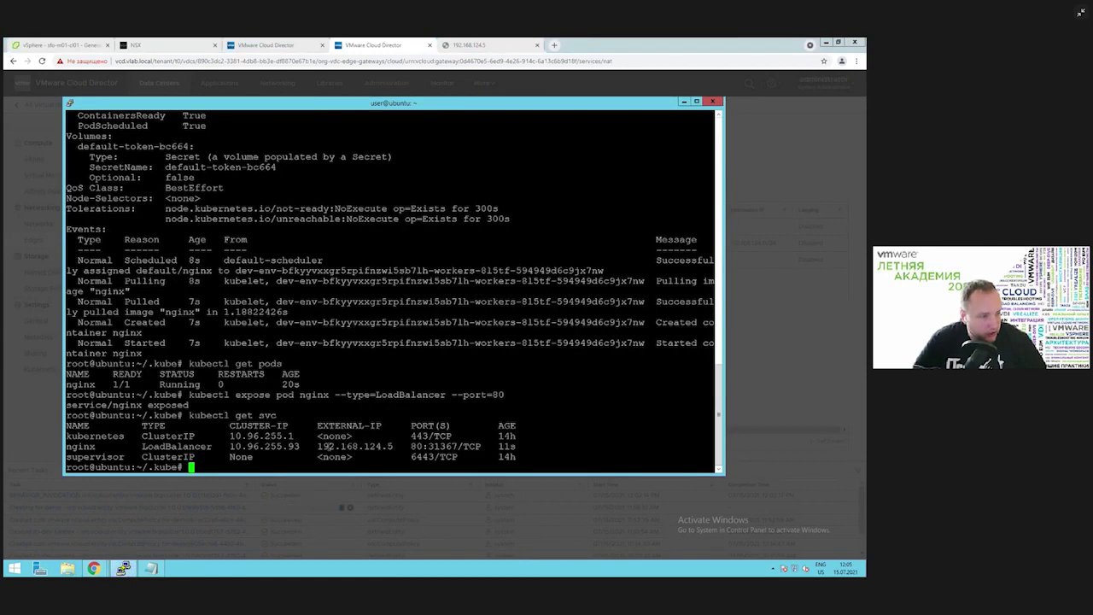
drag(393, 446, 318, 446)
key(ctrl+c)
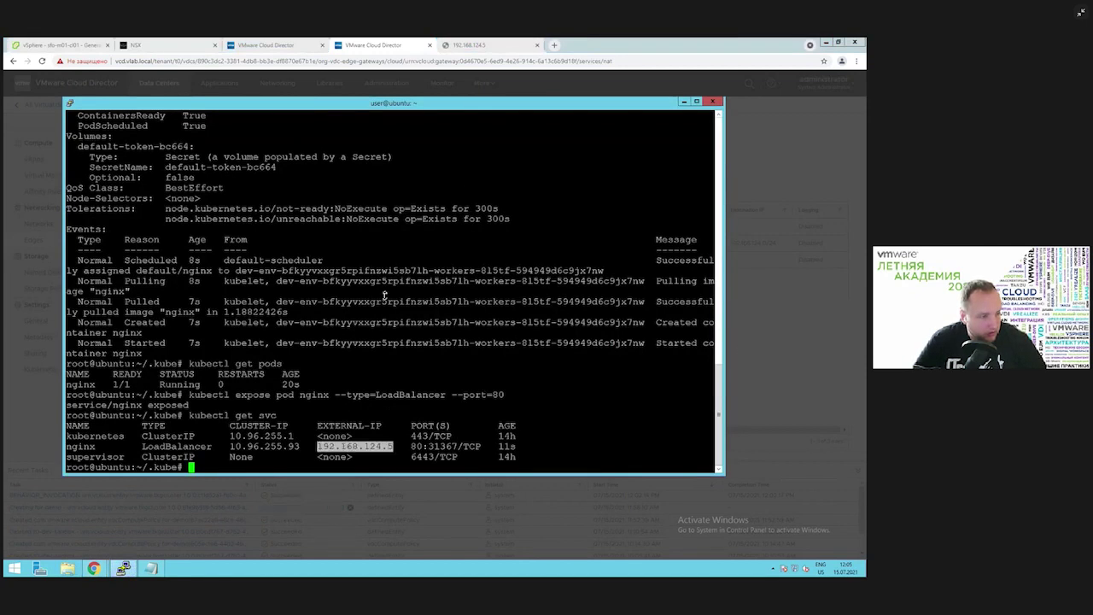
mouse_move(93, 568)
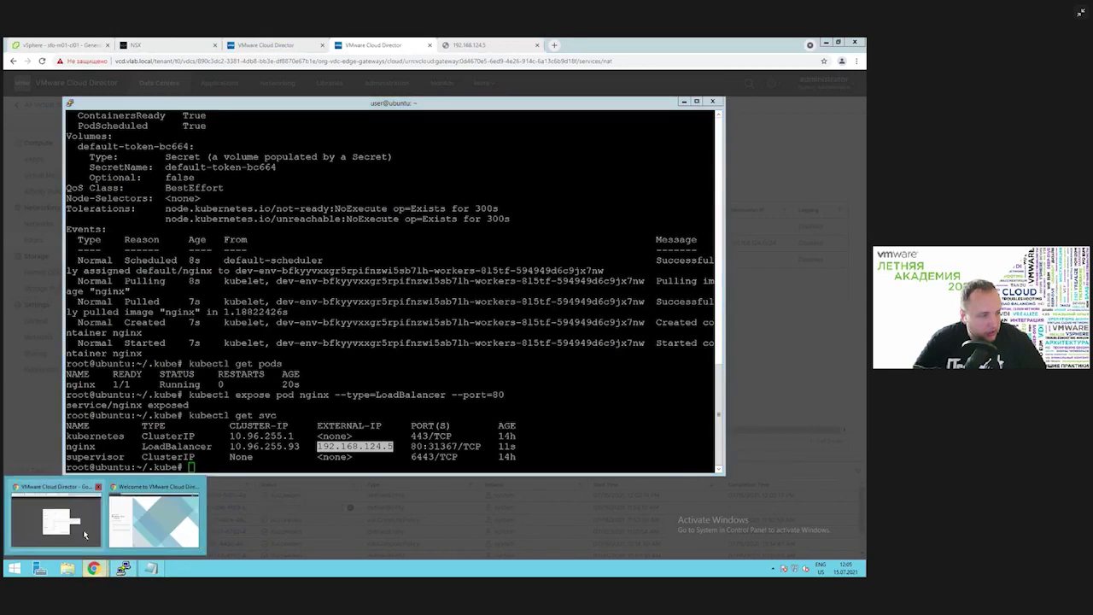
click(54, 514)
click(414, 347)
key(ctrl+v)
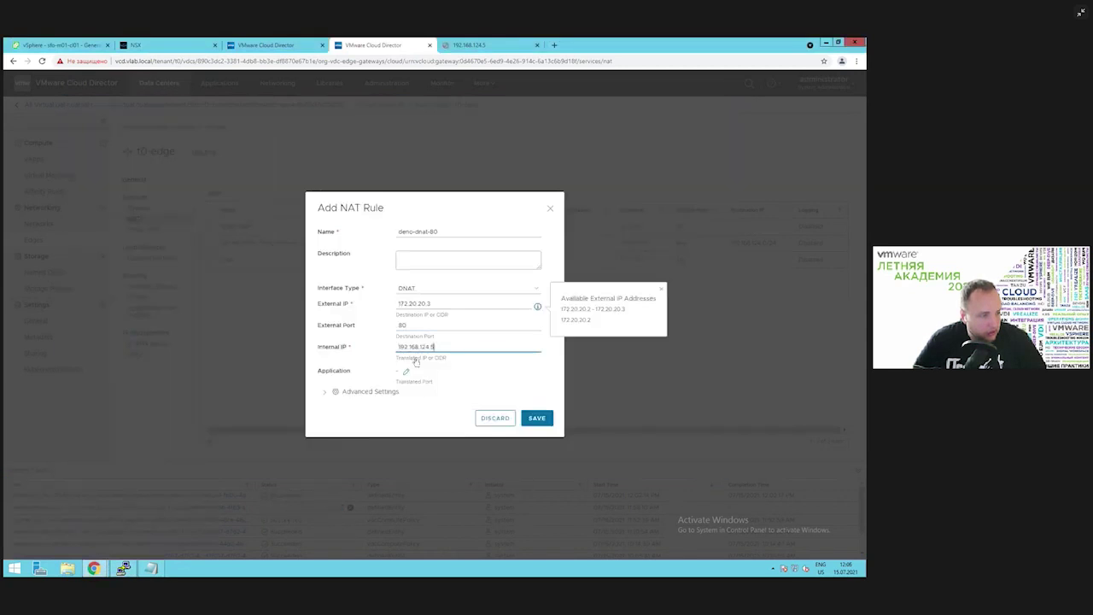
Assign the specific application HTTP to the NAT rule, filtering the applications by http, and save the rule
click(405, 373)
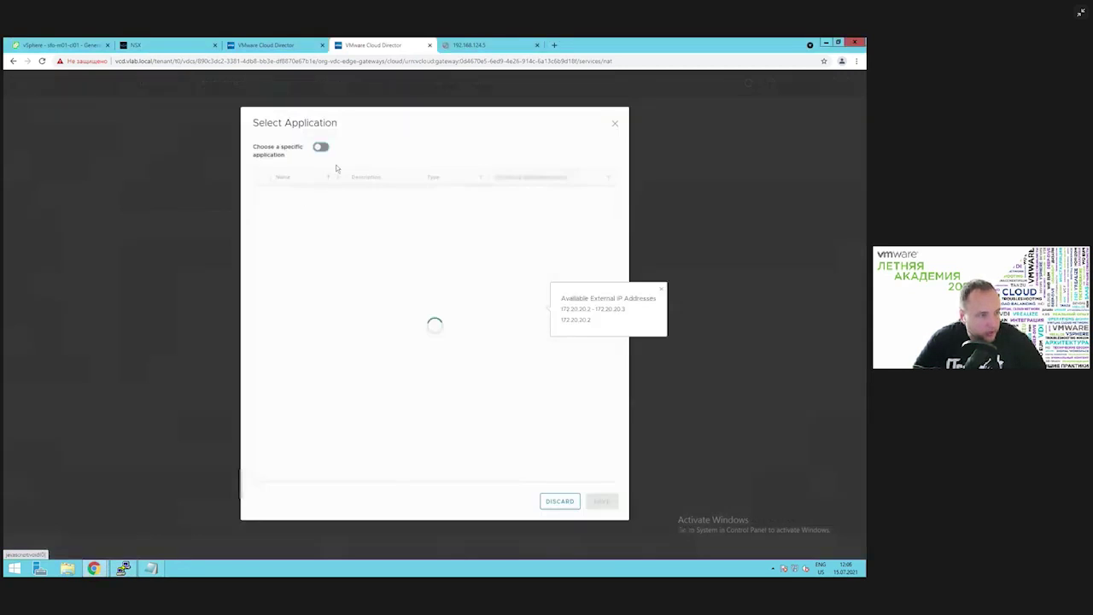
click(321, 148)
click(358, 178)
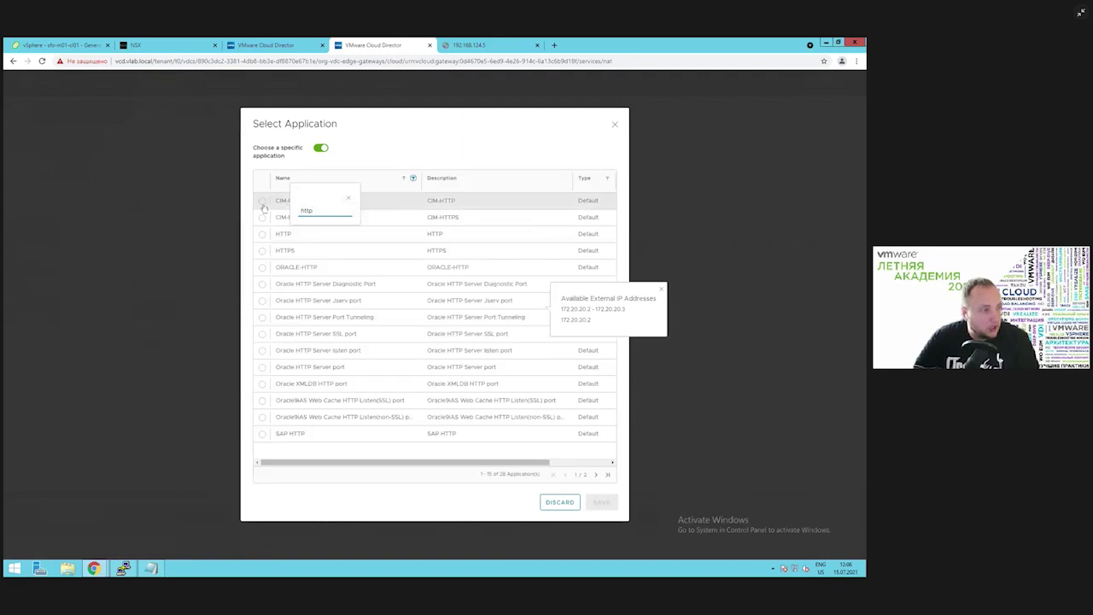
click(264, 235)
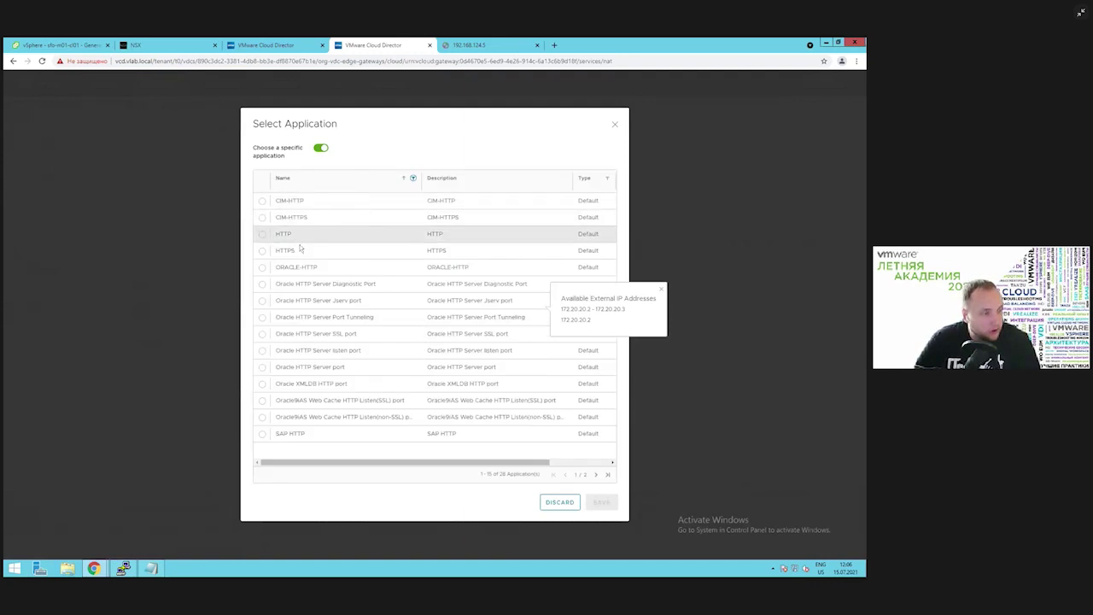
click(602, 502)
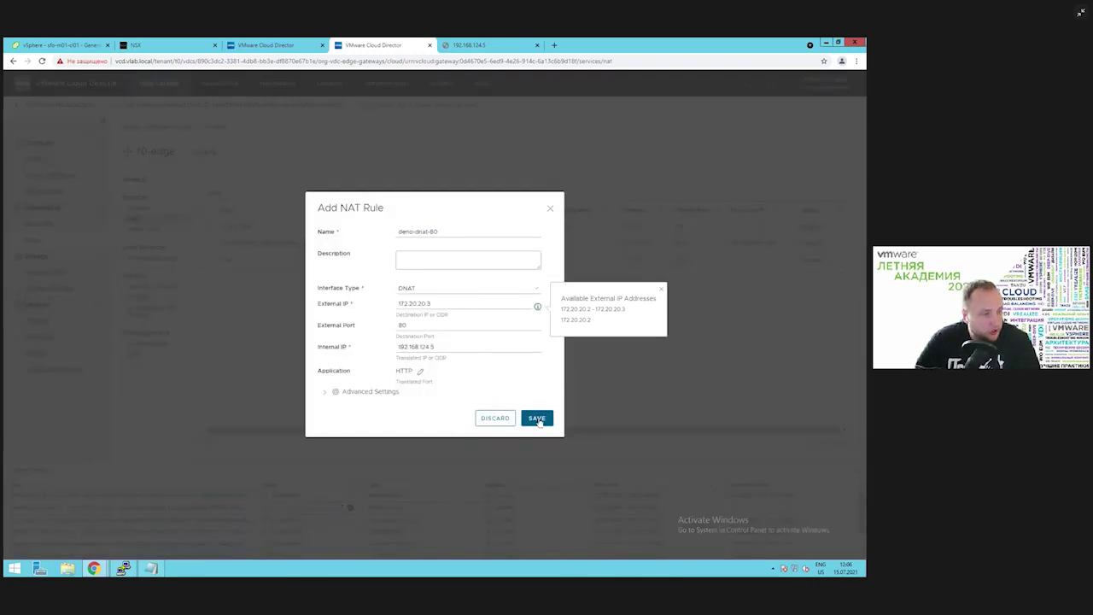
click(537, 419)
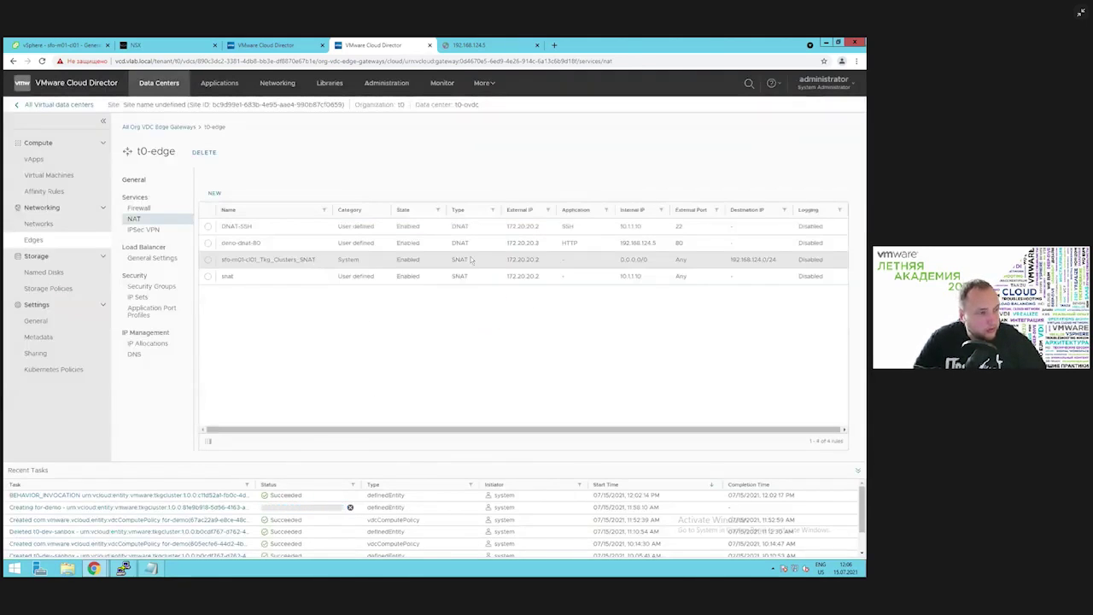
Copy the new rule's external IP, open 172.20.20.3 in a new browser tab, and close the 192.168.124.5 tab
double_click(513, 243)
key(ctrl+c)
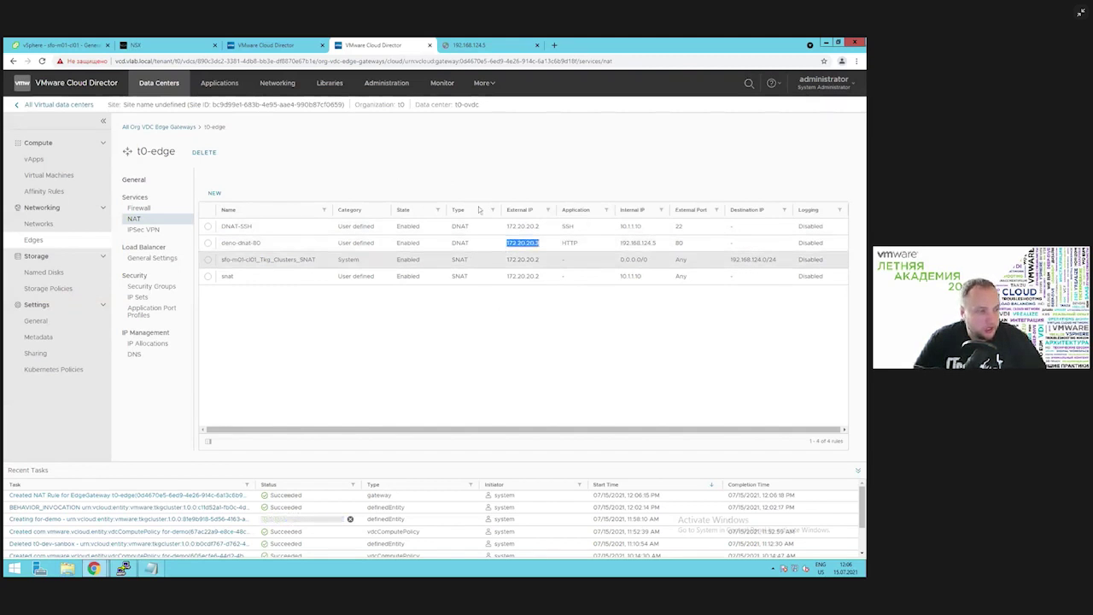
click(554, 45)
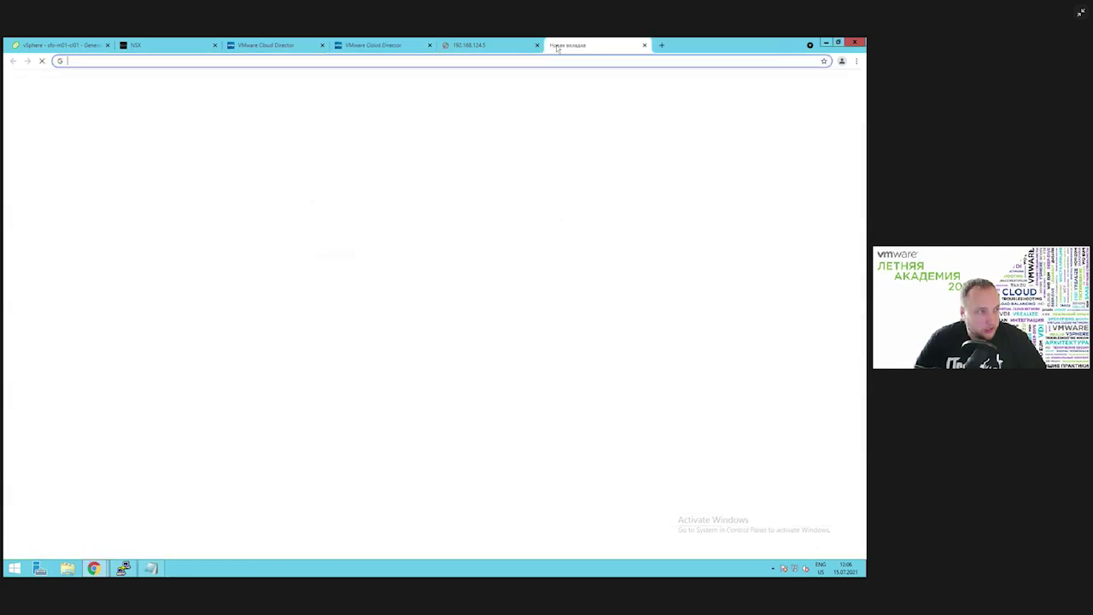
key(ctrl+v)
key(Return)
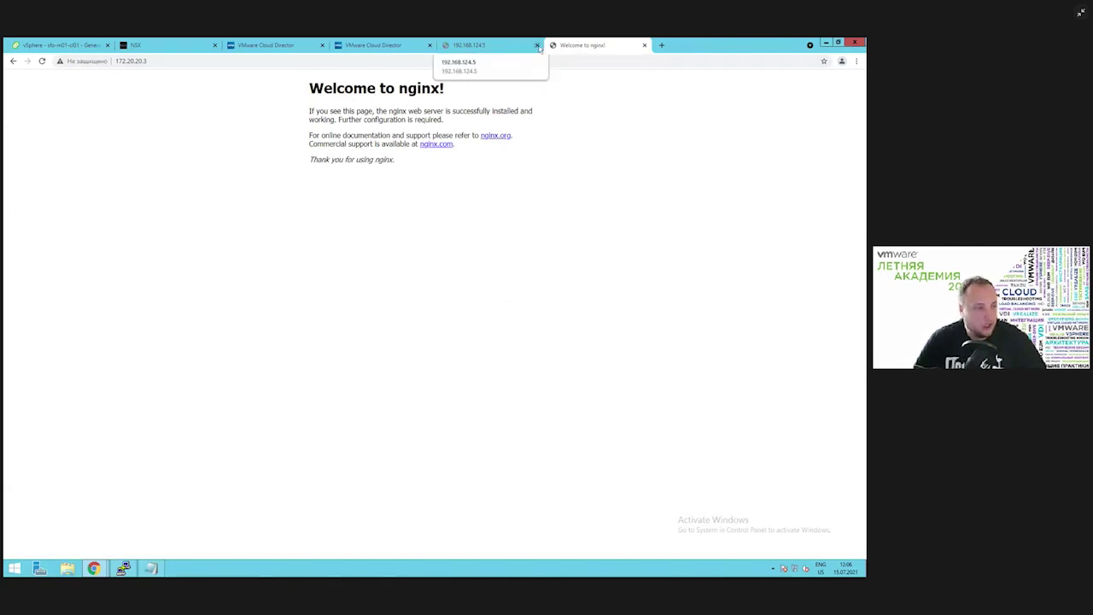
click(536, 44)
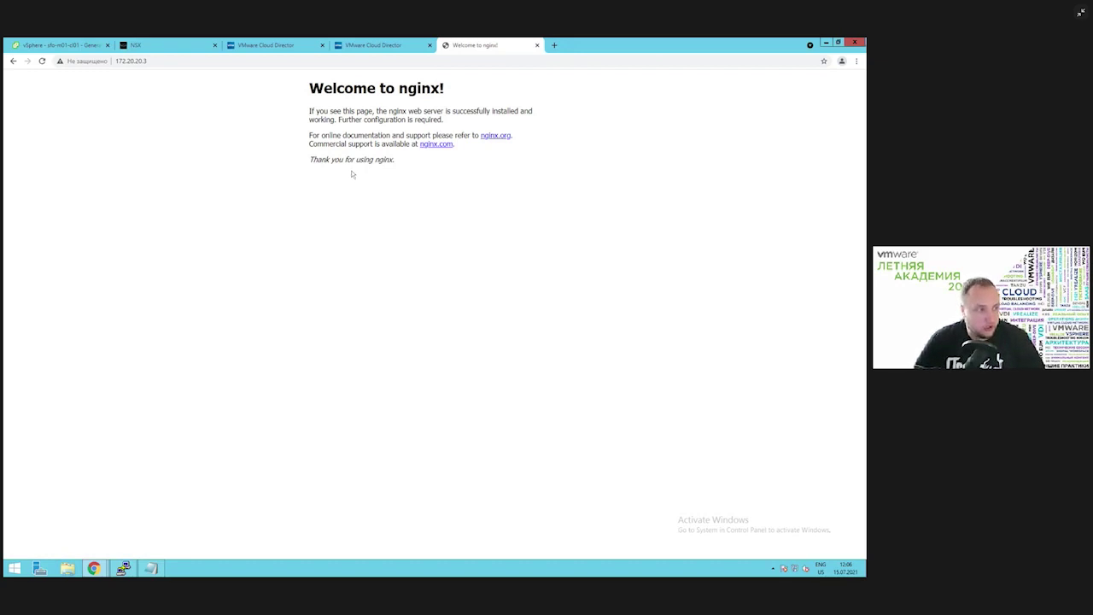
Collapse the expanded Tier-1 gateway in NSX-T and show the Management Network settings of sfo-m01-cl01 in the vSphere Client
click(168, 48)
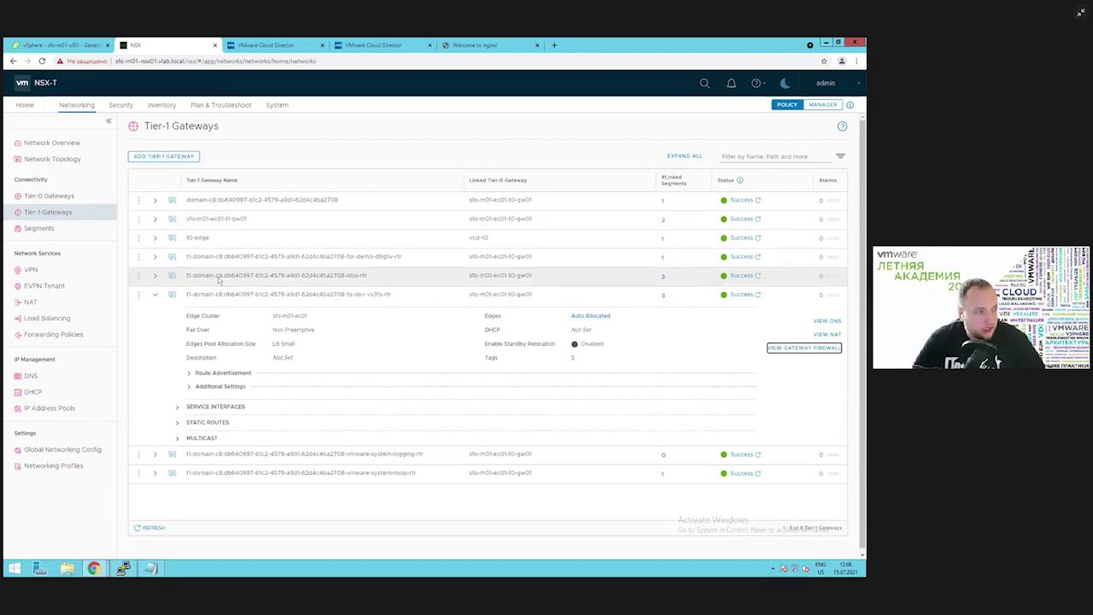
click(155, 294)
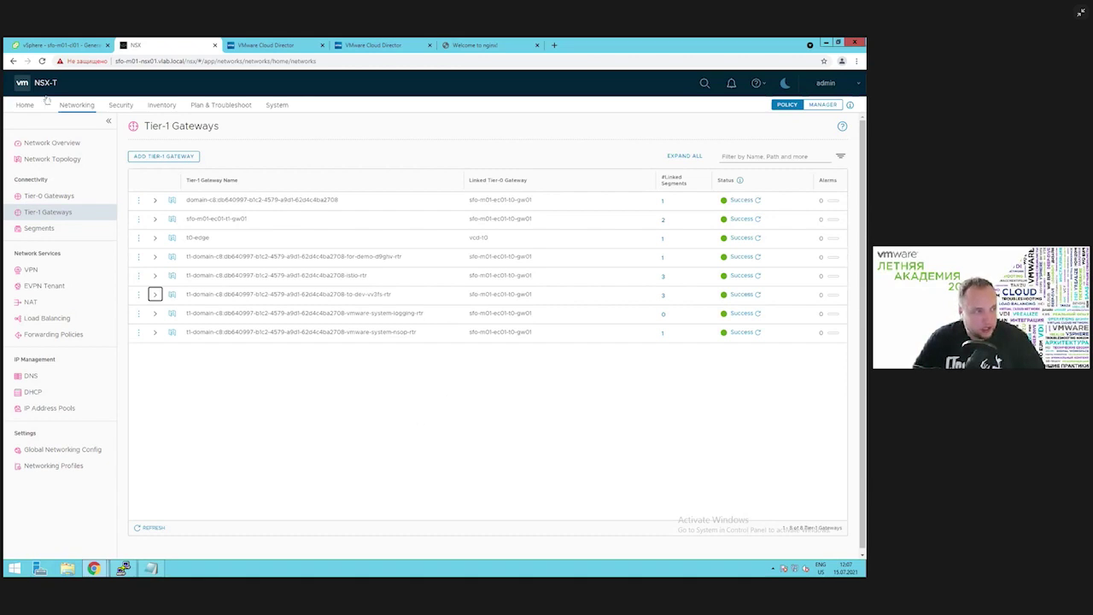
click(75, 46)
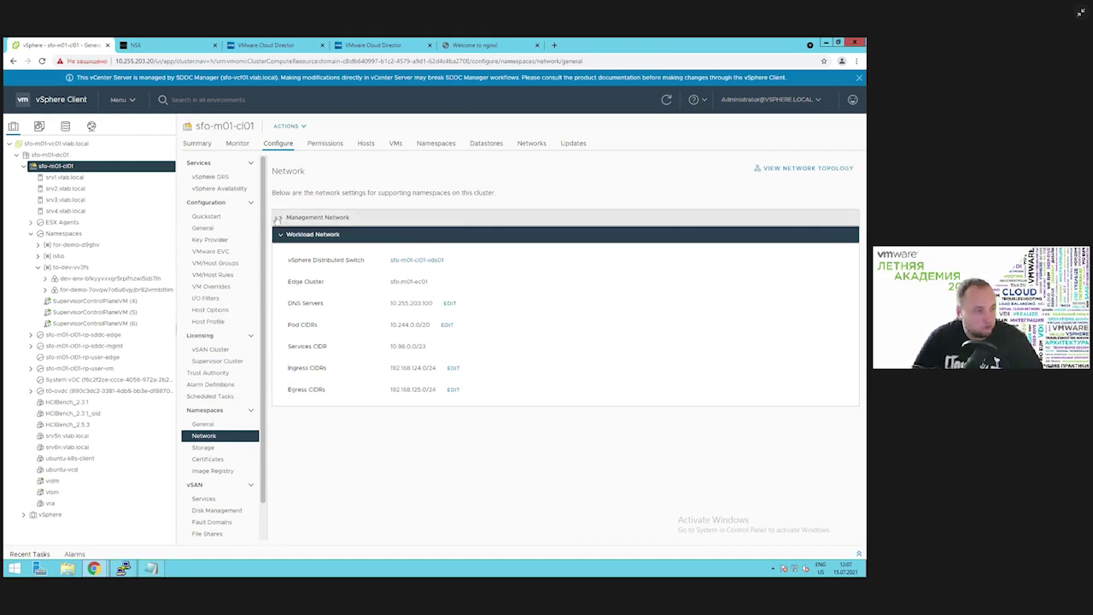
click(783, 215)
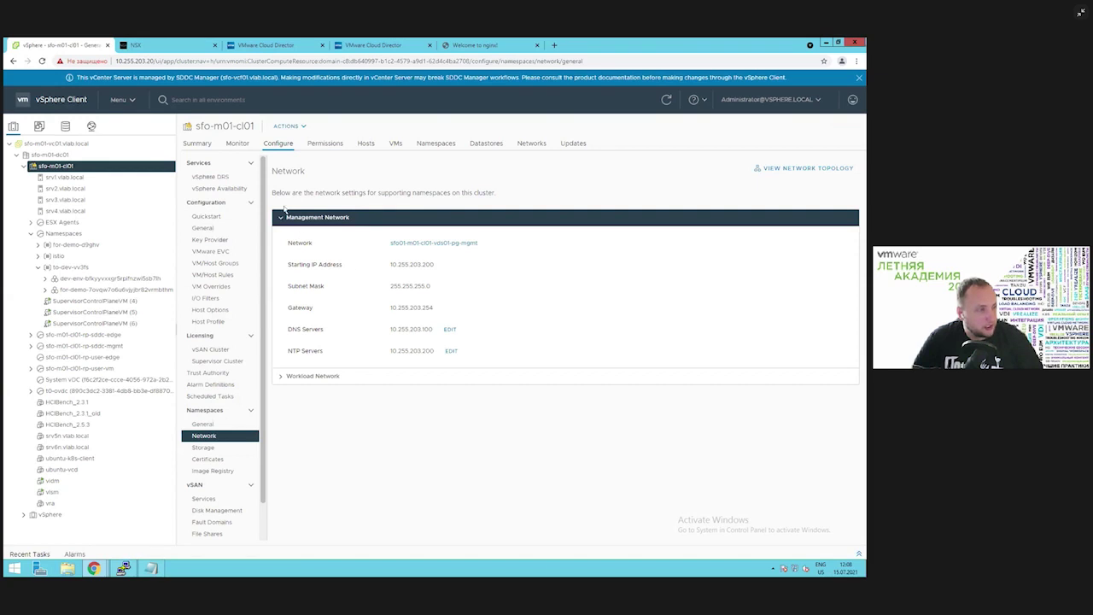
Return to the Tier-1 gateways in NSX-T and highlight the nginx service's external IP in the terminal
click(165, 48)
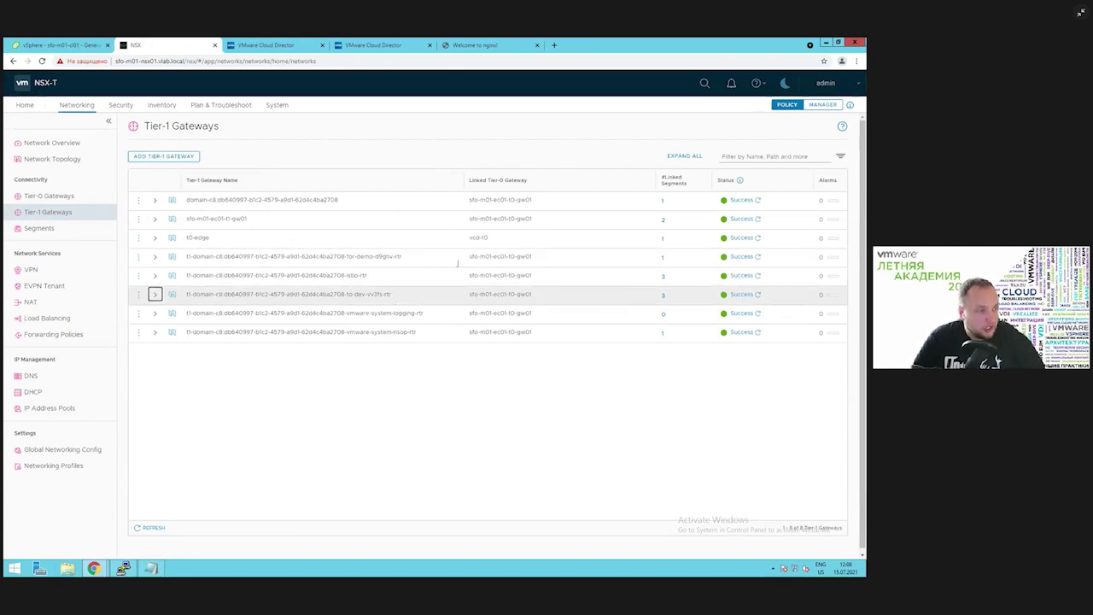
click(123, 568)
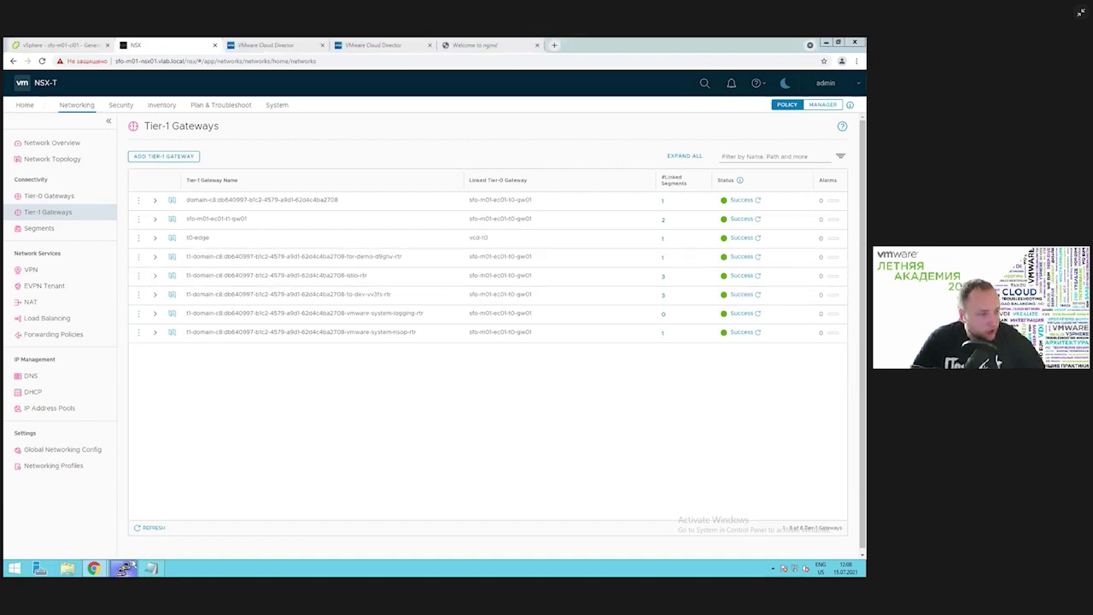
drag(392, 446, 318, 447)
click(341, 514)
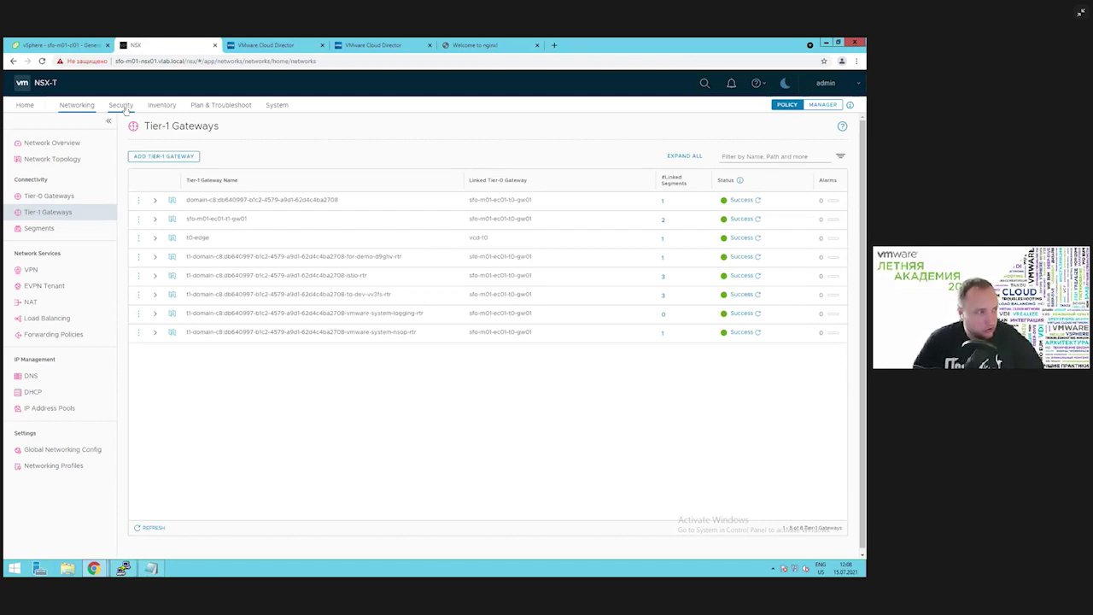
Search NSX-T for 192.168.124.5, expand the NAT rule's details, and open the matching L7 HTTP virtual server
click(705, 83)
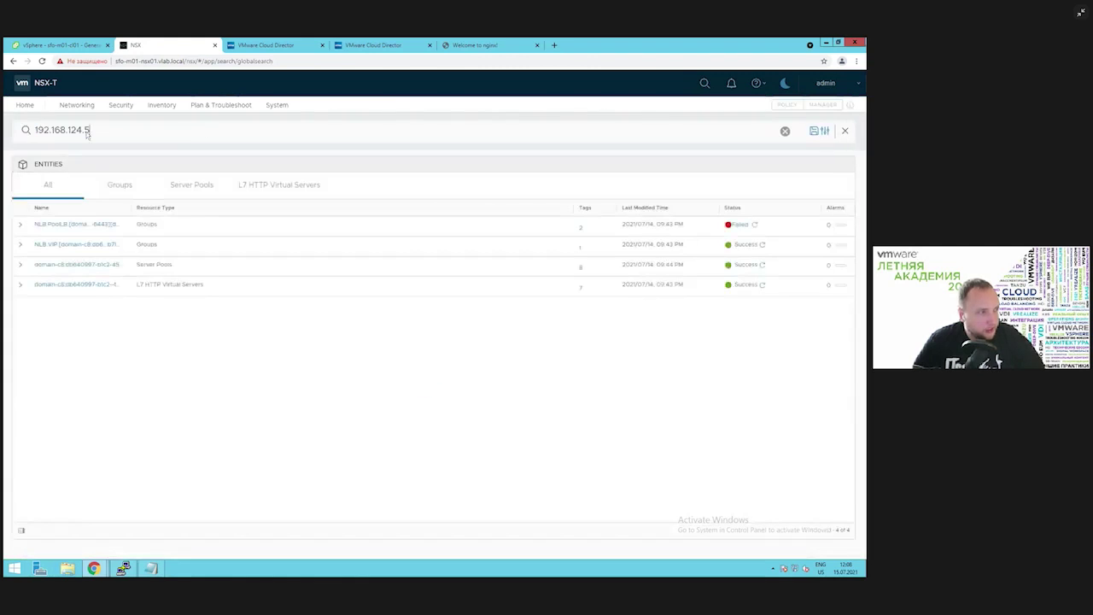
key(Return)
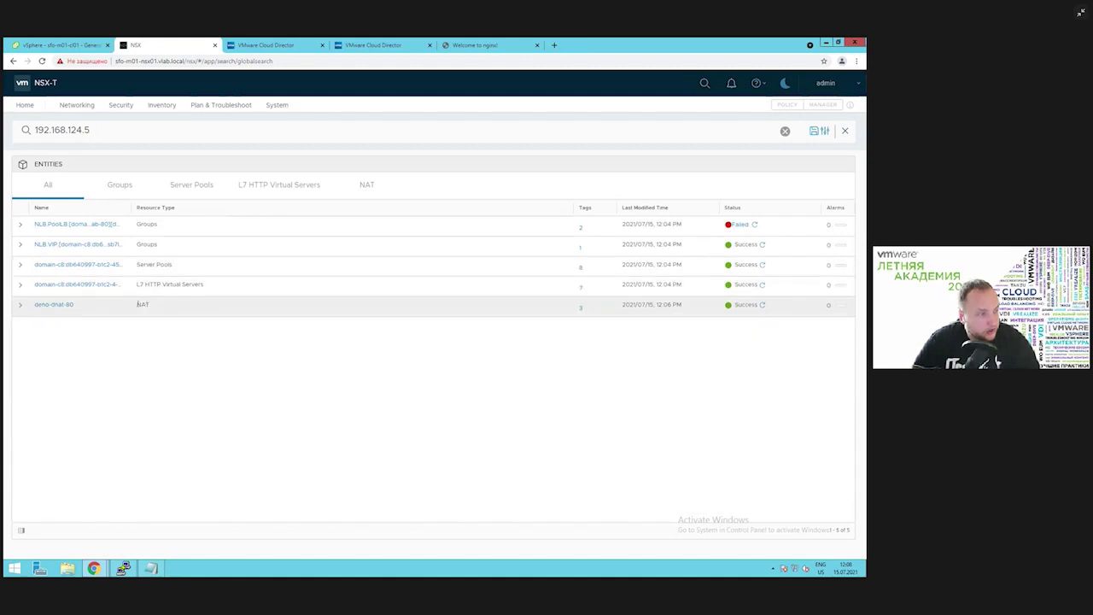
click(20, 306)
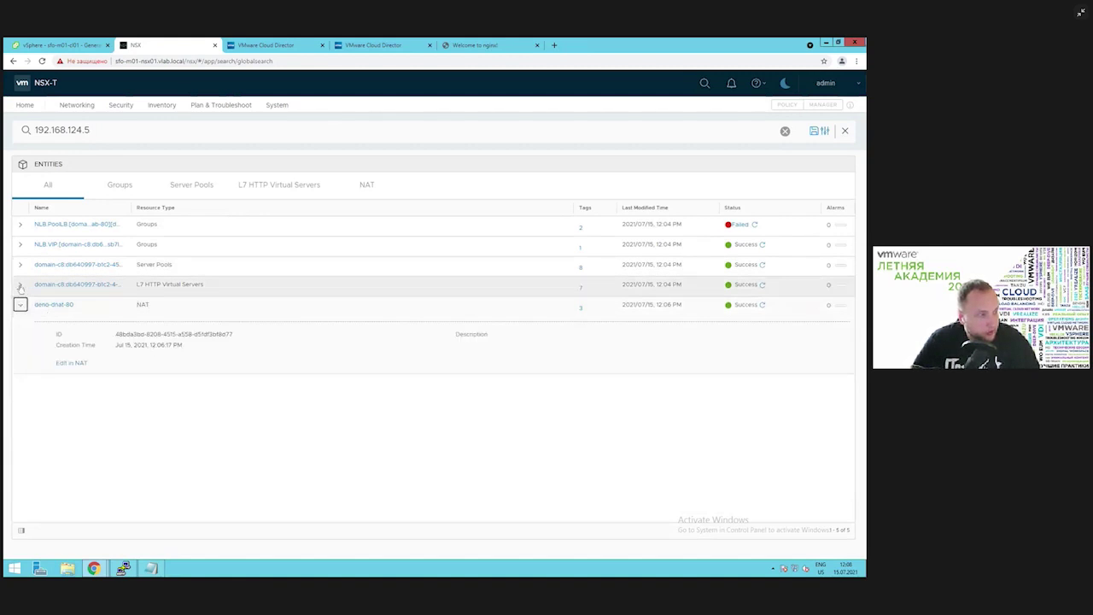
click(20, 285)
click(83, 288)
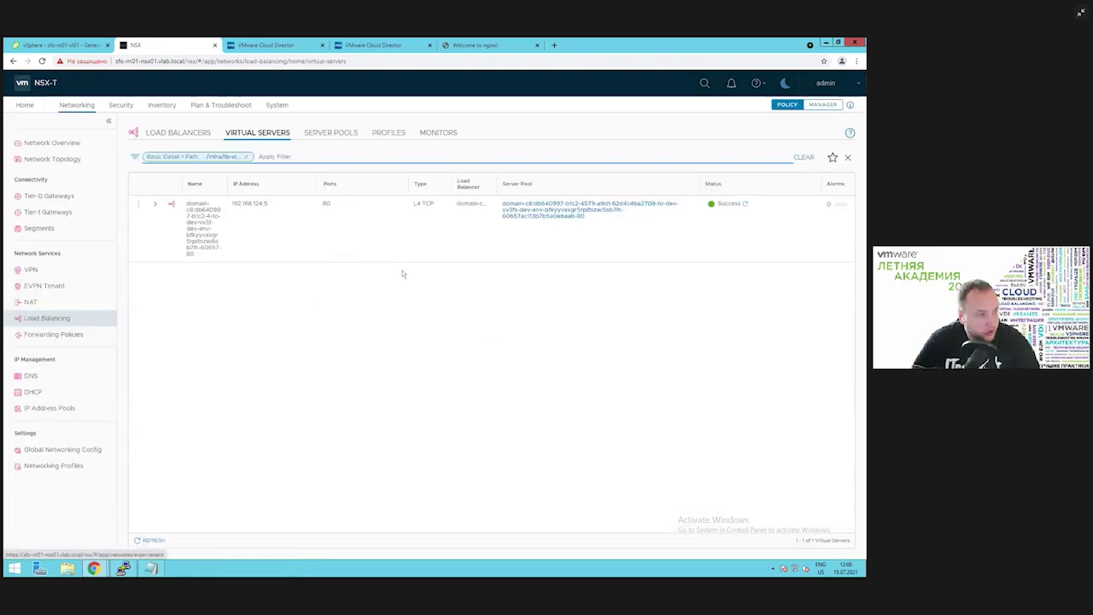
View the virtual server's pool members, highlight the worker node's IP address, and close the member list
click(585, 215)
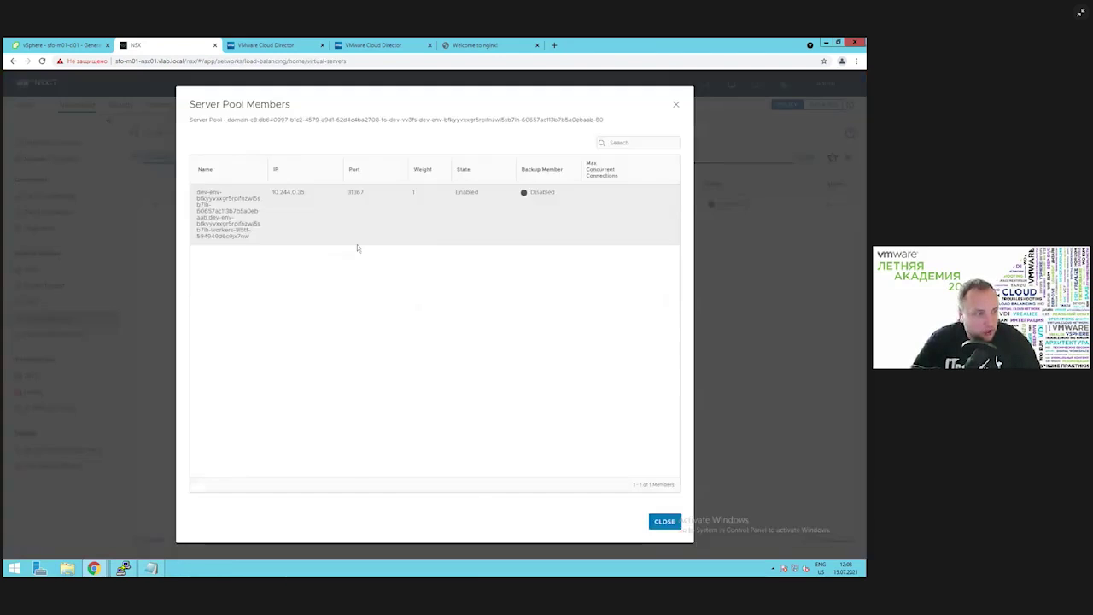
drag(272, 195, 311, 198)
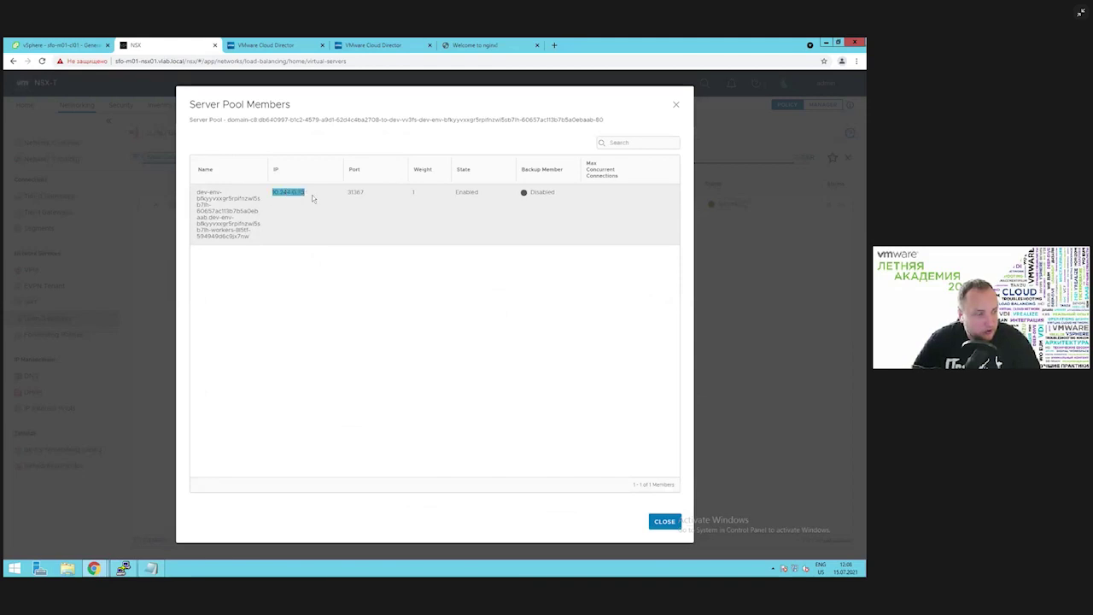
click(313, 199)
click(664, 522)
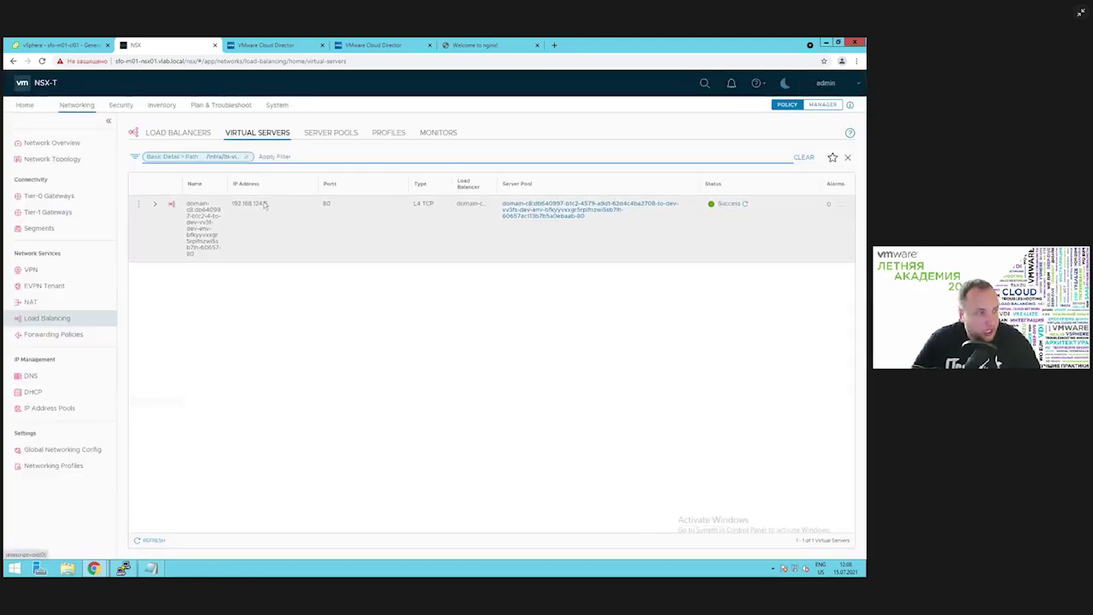
Copy the virtual server's IP address, search NSX-T for it, and show the nginx welcome page at 172.20.20.3
drag(265, 206, 230, 206)
key(ctrl+c)
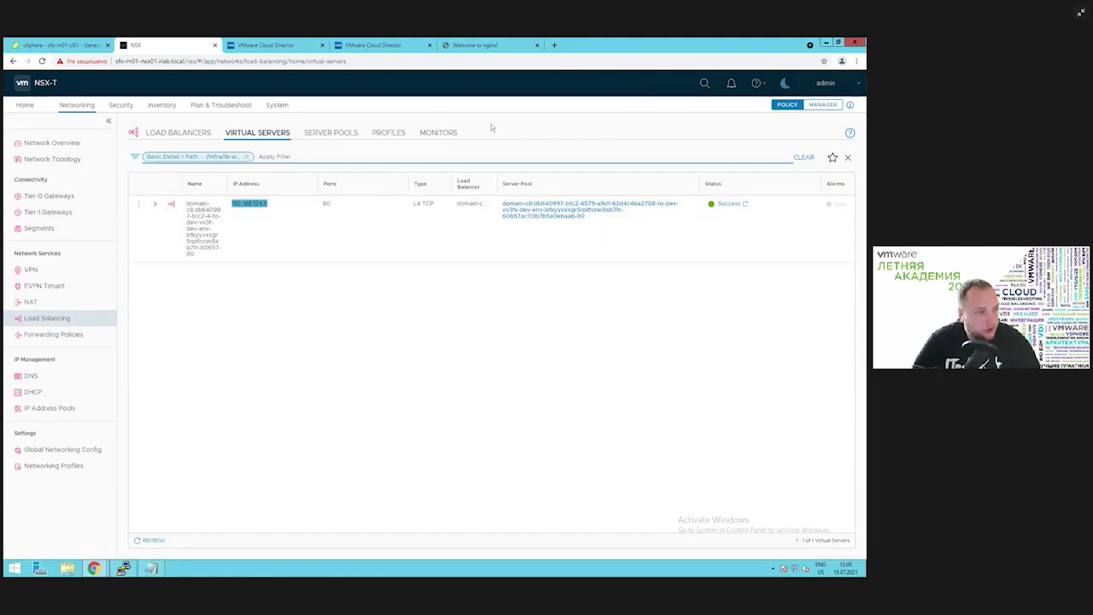
click(700, 84)
key(ctrl+v)
key(Return)
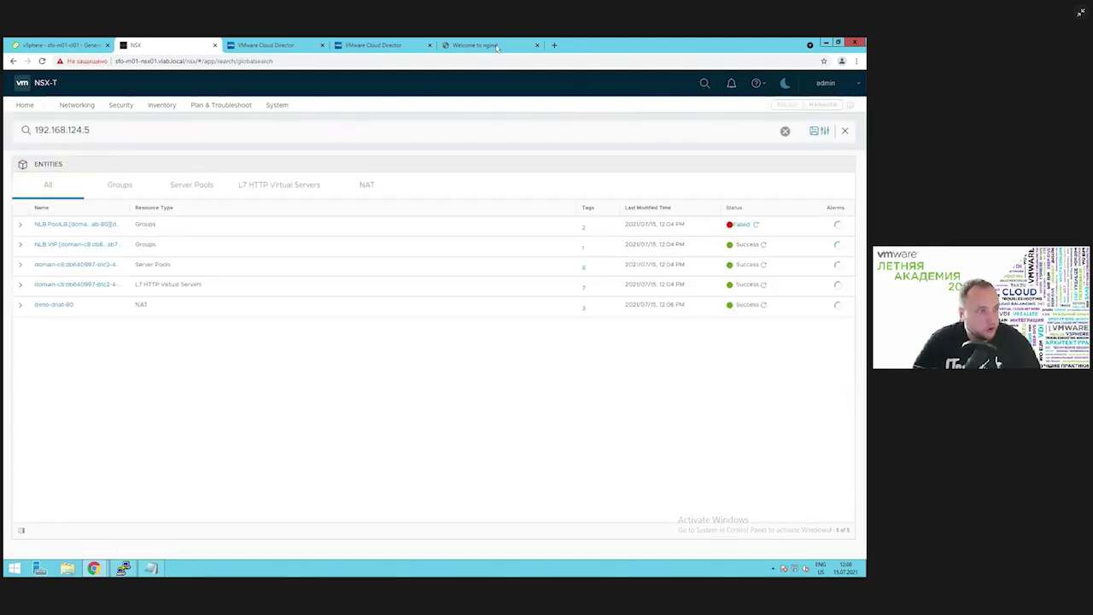
click(474, 44)
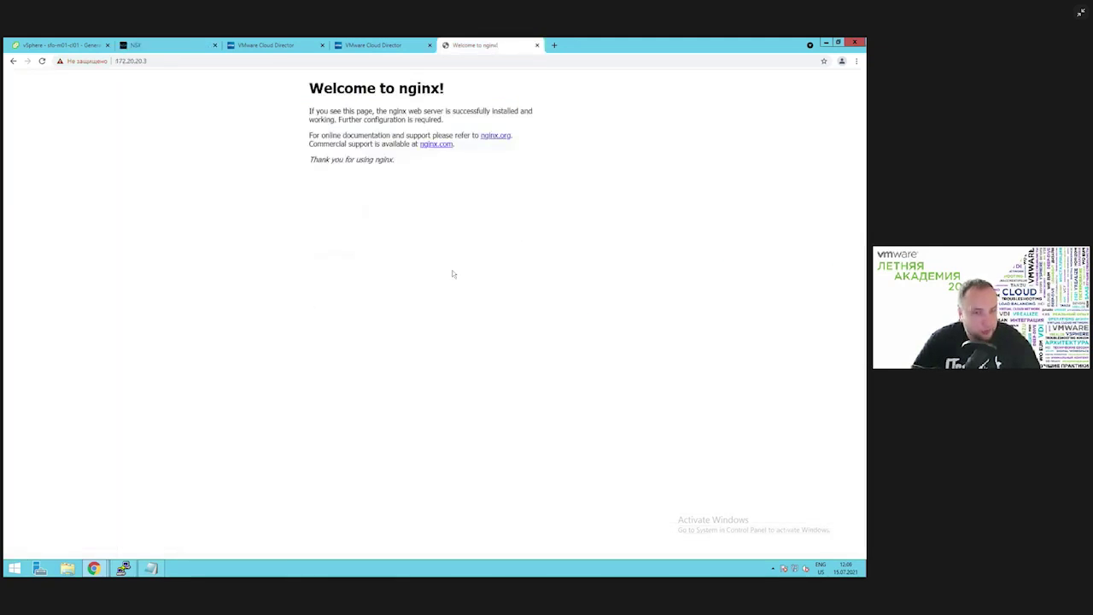